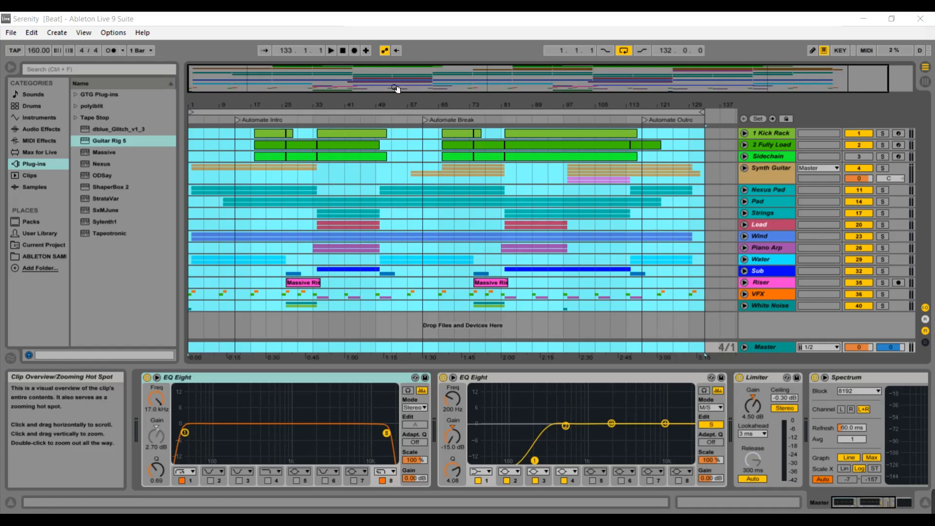
{"action": "mouse_move", "coordinate": [390, 89]}
{"action": "left_mouse_down"}
{"action": "mouse_move", "coordinate": [405, 102]}
{"action": "mouse_move", "coordinate": [394, 86]}
{"action": "left_mouse_up"}
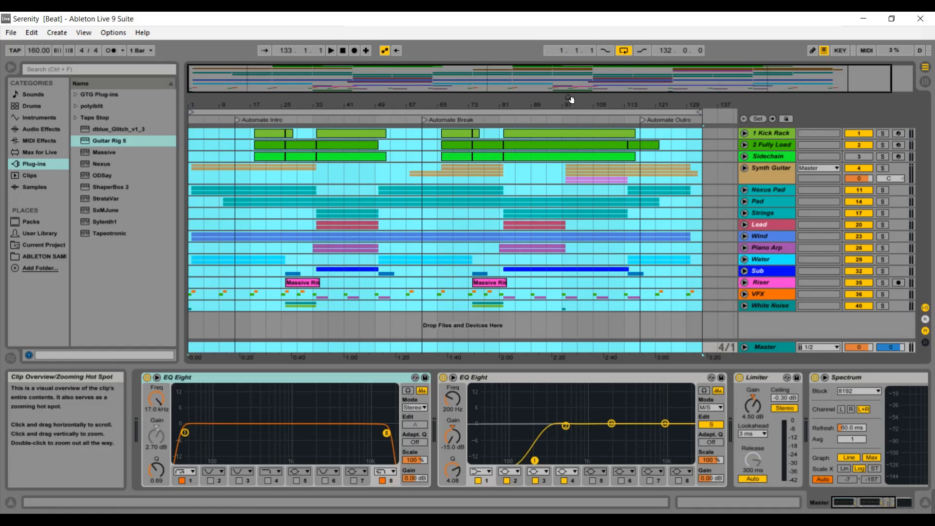
{"action": "left_click_drag", "start_coordinate": [567, 88], "coordinate": [533, 86]}
{"action": "double_click", "coordinate": [534, 86]}
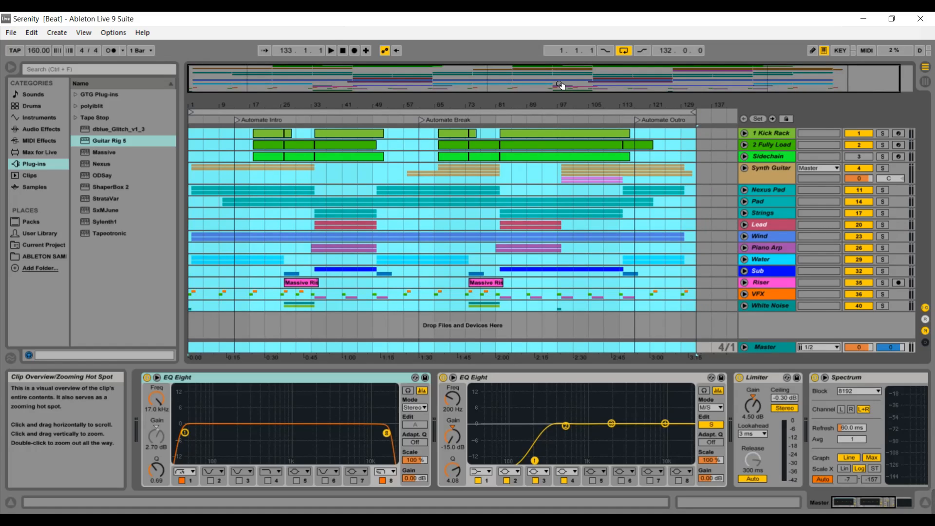
{"action": "mouse_move", "coordinate": [562, 86]}
{"action": "left_mouse_down"}
{"action": "mouse_move", "coordinate": [561, 110]}
{"action": "mouse_move", "coordinate": [547, 85]}
{"action": "left_mouse_up"}
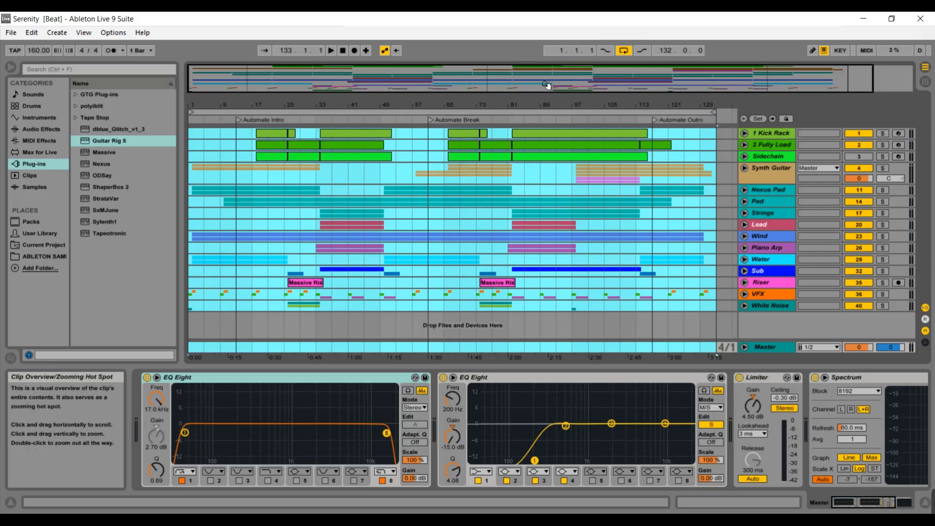
{"action": "mouse_move", "coordinate": [547, 86]}
{"action": "left_mouse_down"}
{"action": "mouse_move", "coordinate": [547, 112]}
{"action": "mouse_move", "coordinate": [404, 85]}
{"action": "left_mouse_up"}
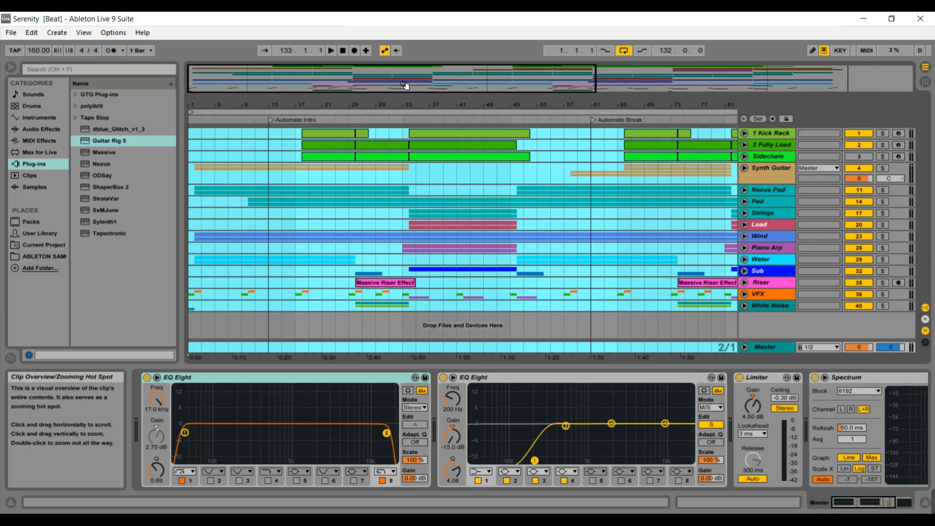
Expand the Wind group to inspect its zoomedoutambience audio clips and filter automation, and collapse it again
{"action": "left_click_drag", "start_coordinate": [382, 84], "coordinate": [397, 105]}
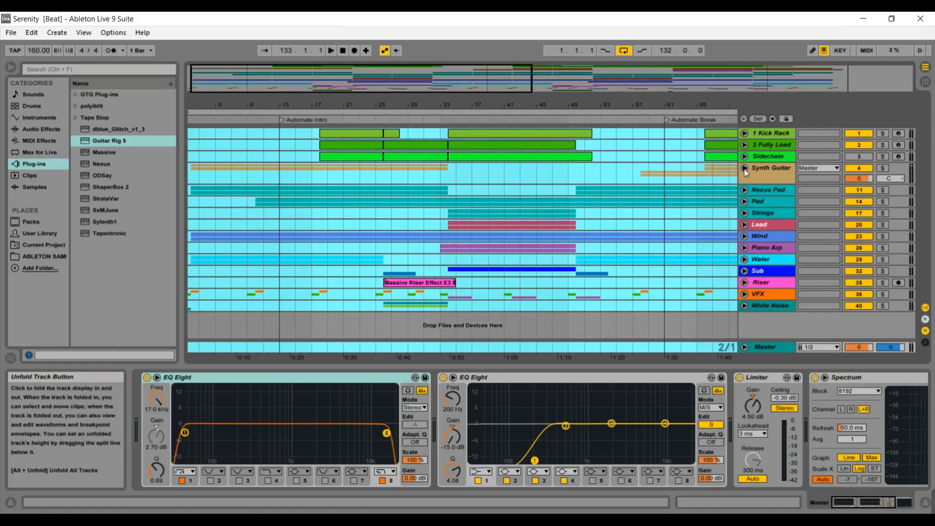
{"action": "left_click", "coordinate": [747, 239]}
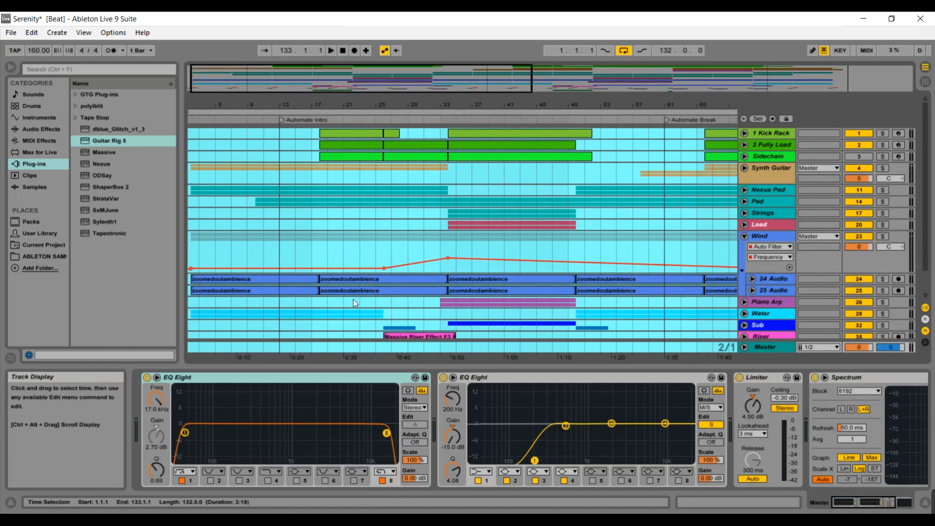
{"action": "left_click", "coordinate": [295, 279]}
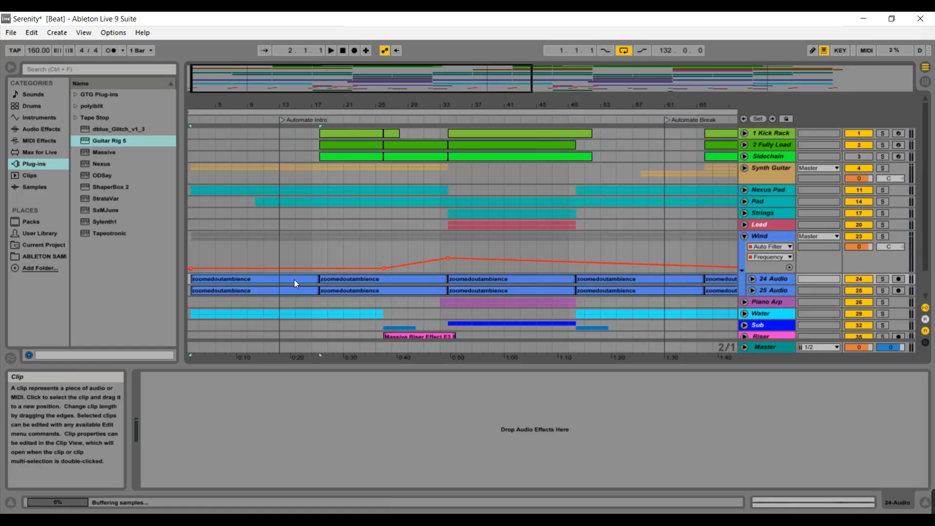
{"action": "left_click", "coordinate": [745, 236]}
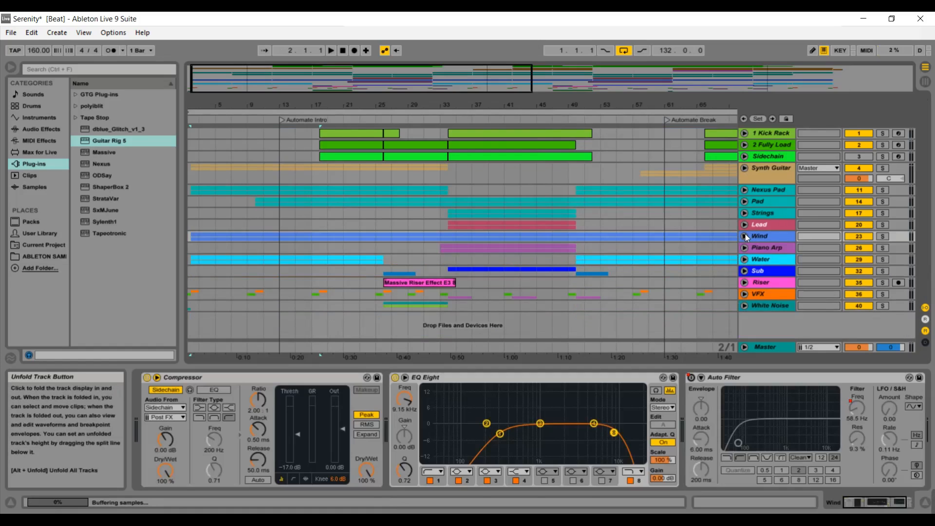
Inspect the first Rowing A Boat sample clip inside the Water group, collapse the group, and return to the Master track's devices
{"action": "left_click", "coordinate": [744, 259]}
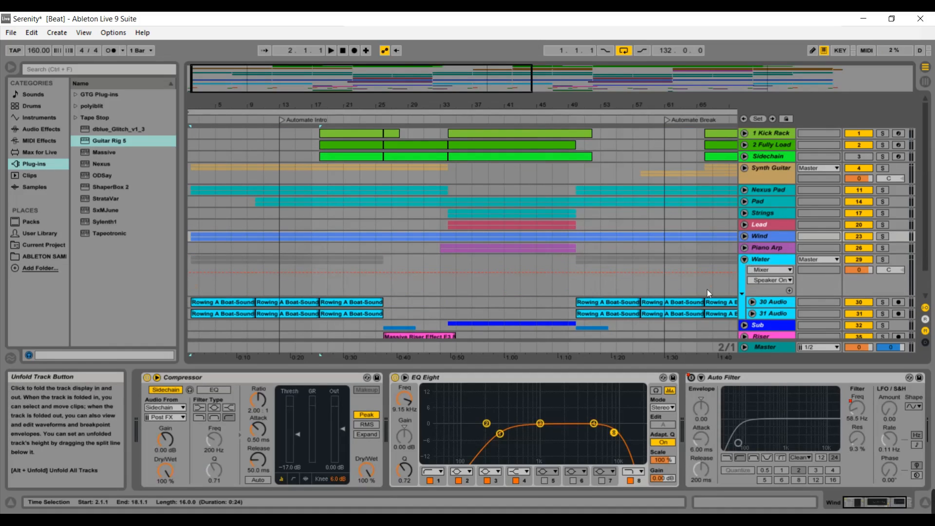
{"action": "double_click", "coordinate": [242, 303]}
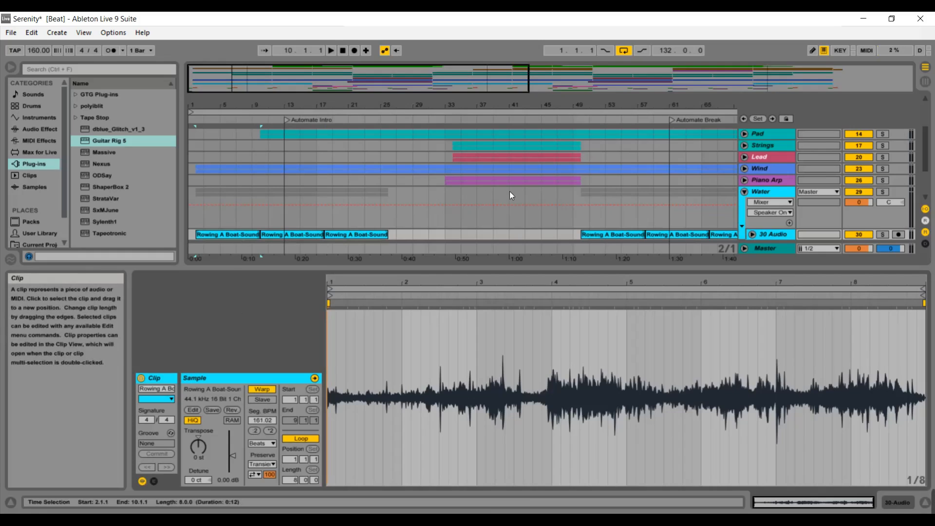
{"action": "left_click", "coordinate": [743, 192]}
{"action": "double_click", "coordinate": [763, 247]}
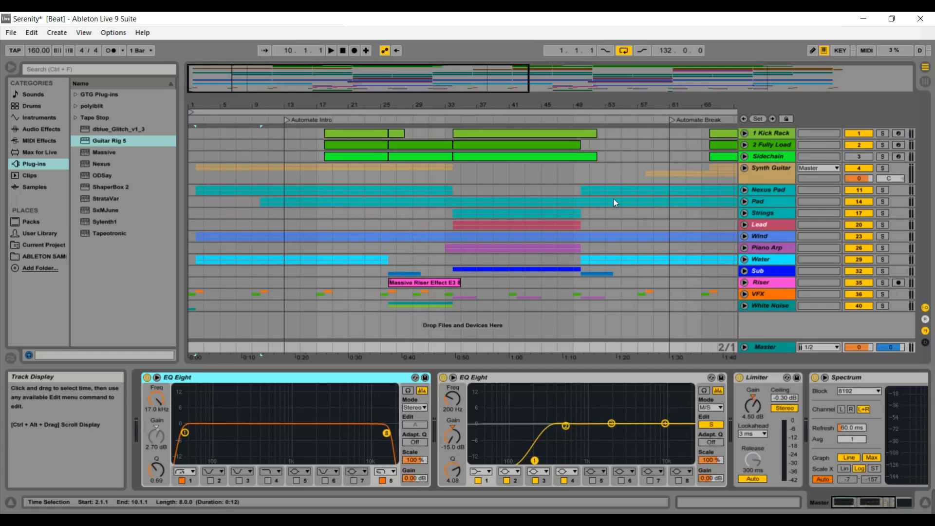
Unfold the 12 Nexus track inside the Nexus Pad group and view the preset in its Nexus plug-in window
{"action": "left_click_drag", "start_coordinate": [300, 92], "coordinate": [300, 105]}
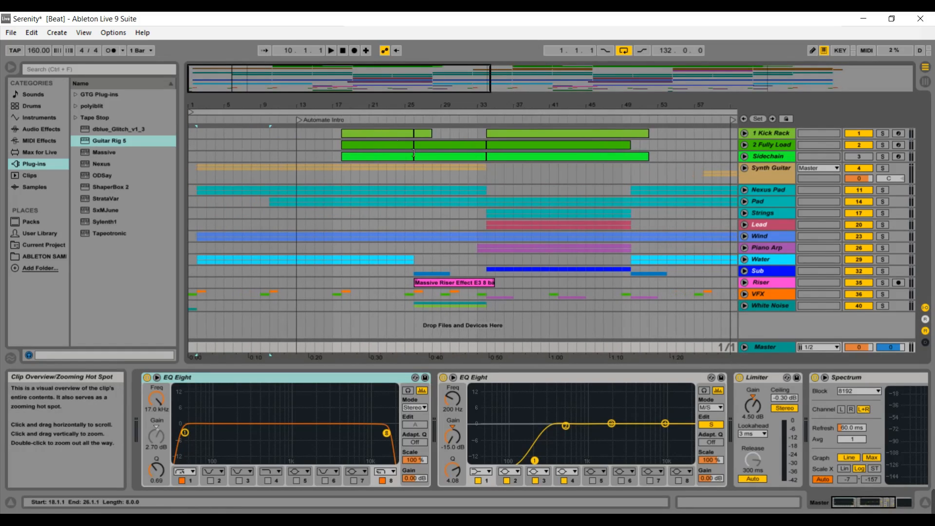
{"action": "left_click", "coordinate": [744, 189]}
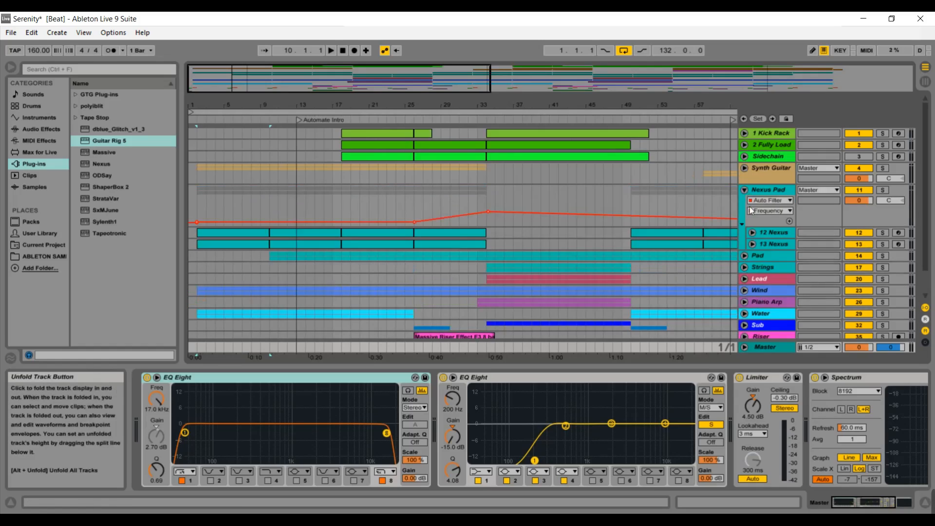
{"action": "left_click", "coordinate": [753, 233]}
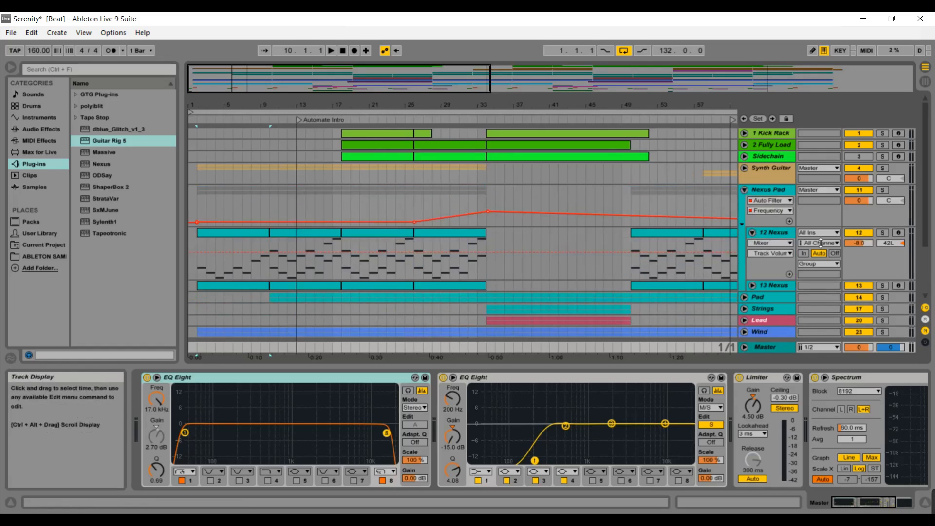
{"action": "left_click", "coordinate": [777, 232]}
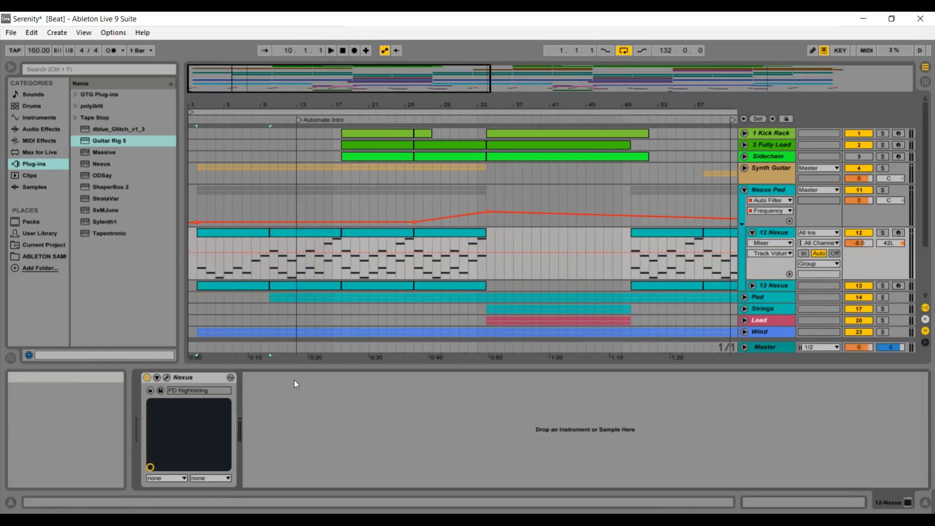
{"action": "left_click", "coordinate": [167, 378]}
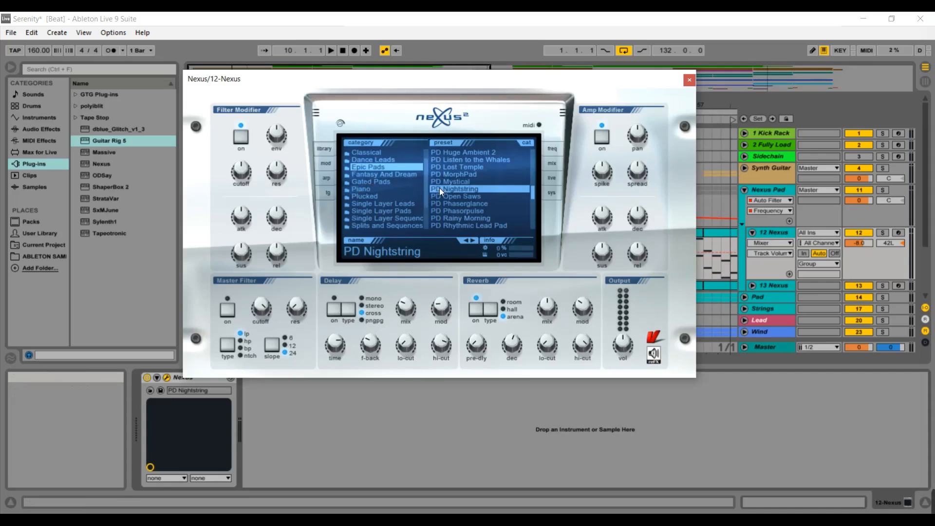
{"action": "left_click", "coordinate": [690, 80]}
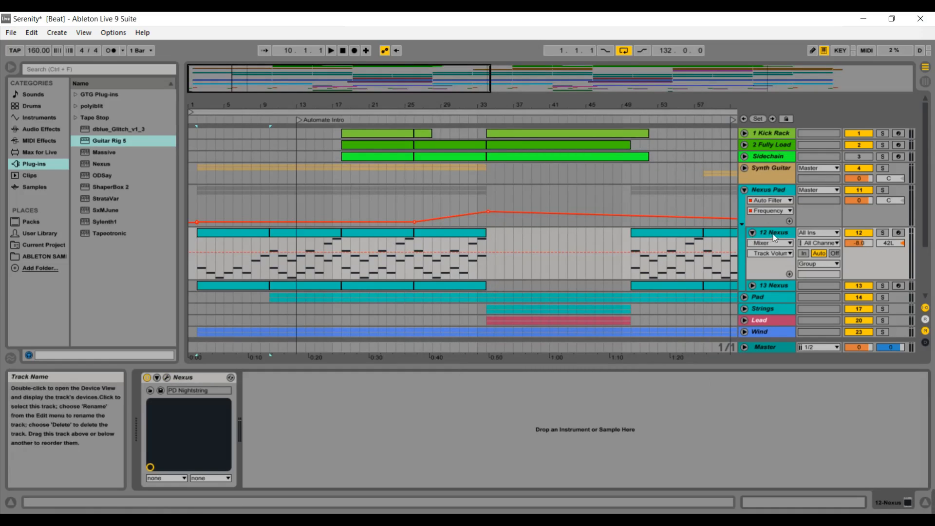
Examine the effects chain on the Nexus Pad group and fold the group closed
{"action": "left_click", "coordinate": [772, 191]}
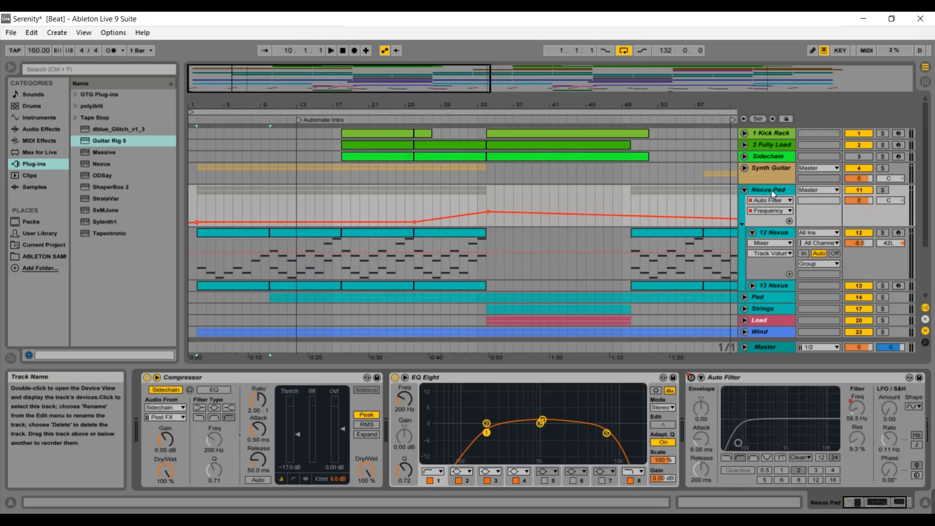
{"action": "left_click", "coordinate": [744, 191]}
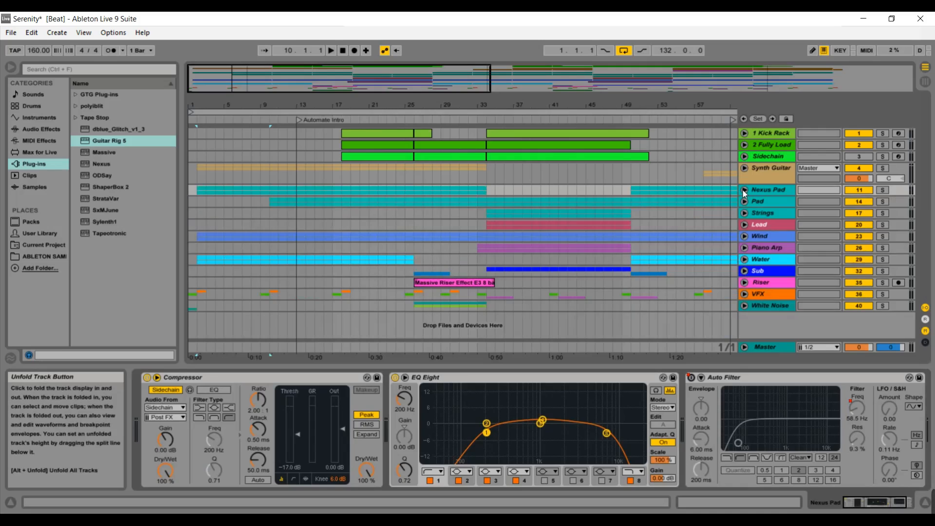
{"action": "left_click", "coordinate": [883, 502]}
{"action": "left_click", "coordinate": [845, 497]}
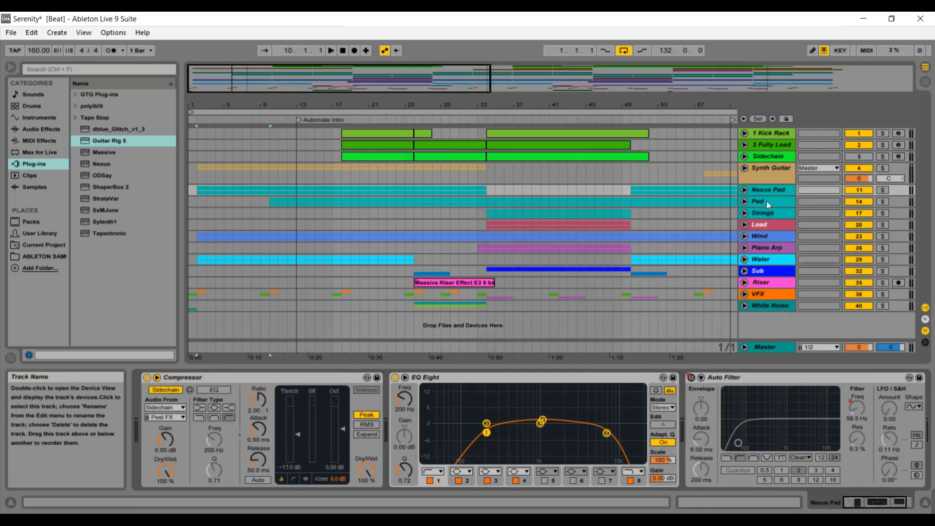
Expand the Synth Guitar group and view the Nexus preset used on its first guitar track
{"action": "left_click", "coordinate": [751, 168]}
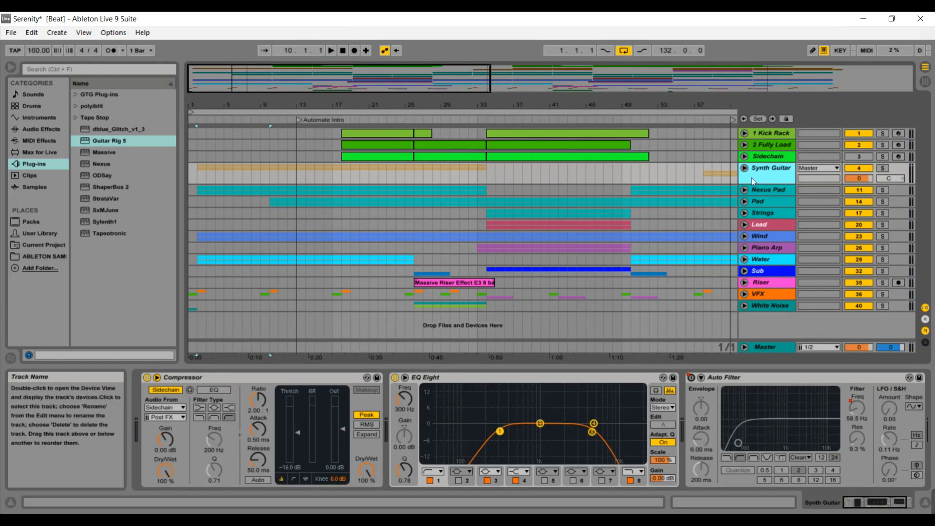
{"action": "left_click", "coordinate": [745, 169]}
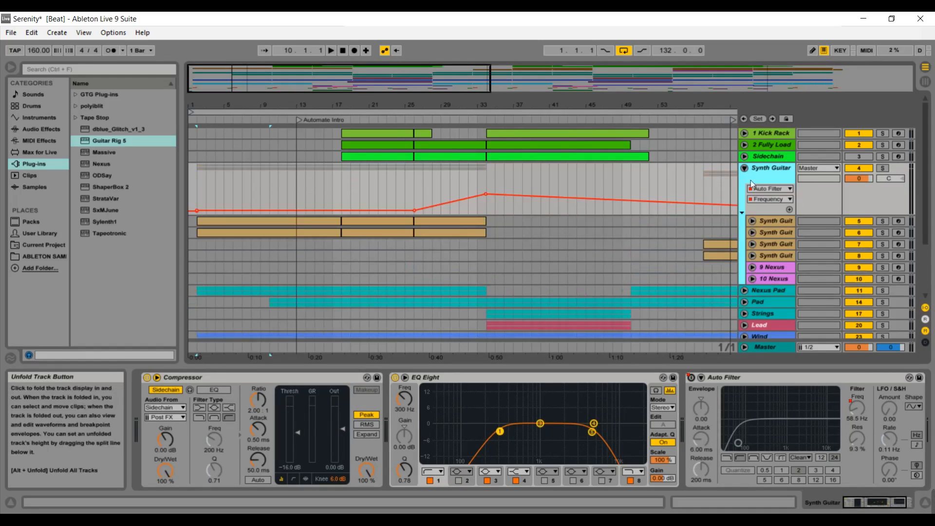
{"action": "left_click", "coordinate": [767, 224]}
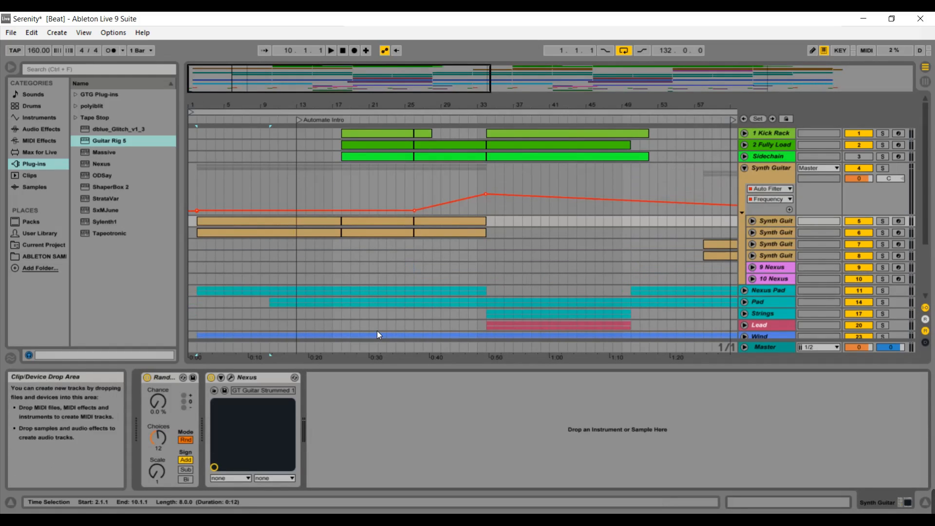
{"action": "left_click", "coordinate": [232, 378]}
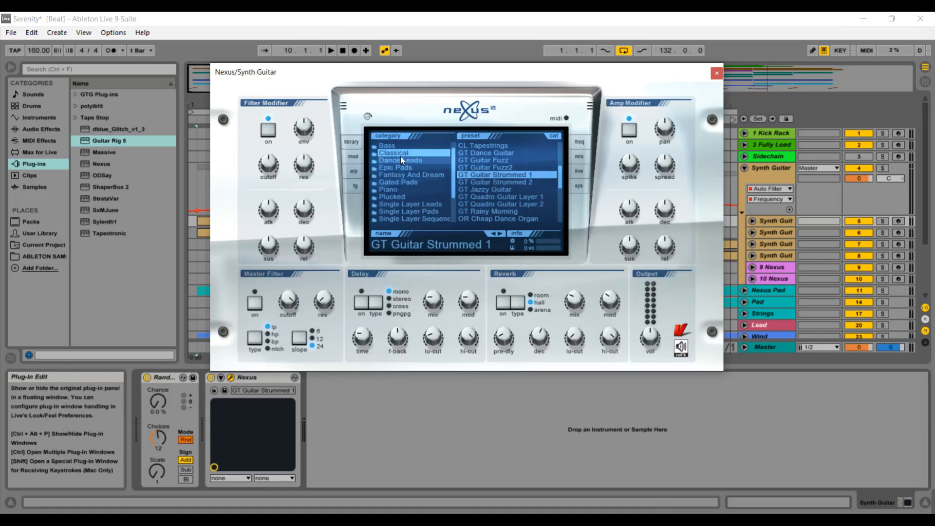
{"action": "left_click", "coordinate": [717, 73]}
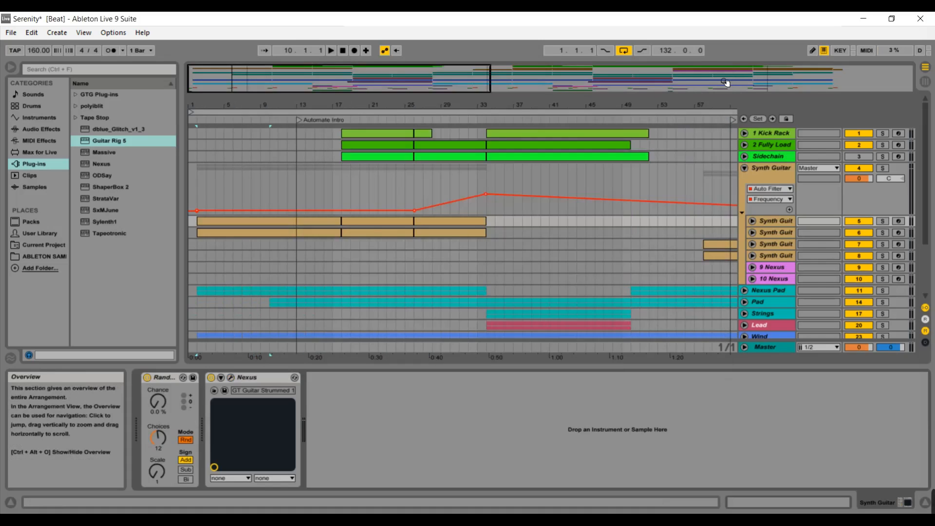
Locate the guitar track's Random device among the MIDI effects, and inspect the notes in the track's first MIDI clip
{"action": "left_click", "coordinate": [170, 383]}
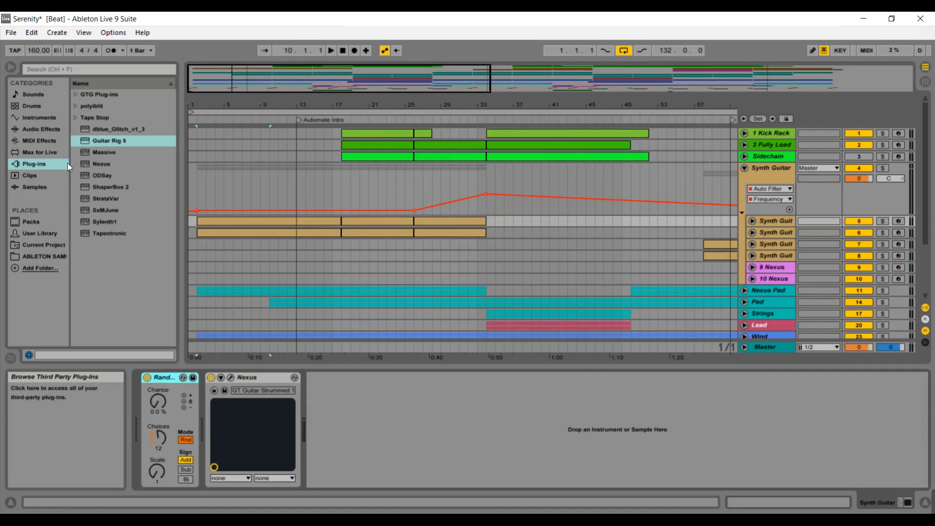
{"action": "left_click", "coordinate": [51, 142]}
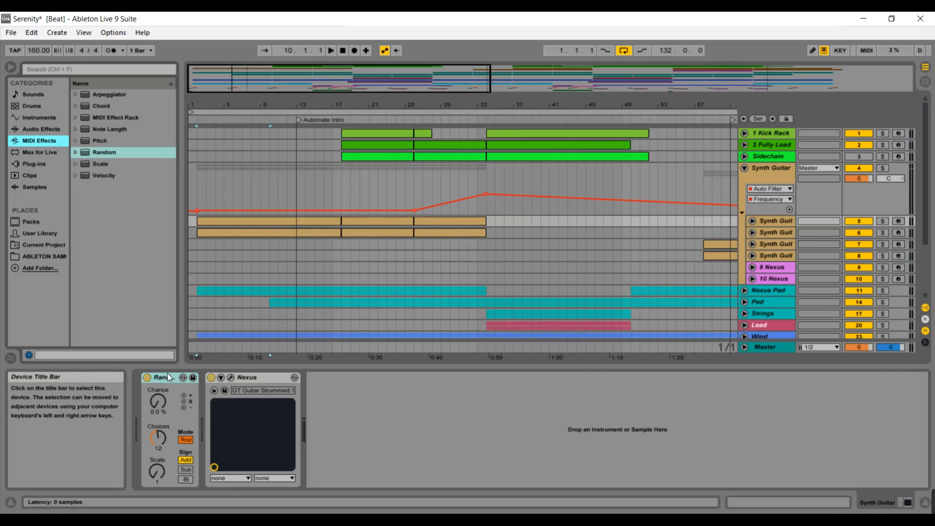
{"action": "double_click", "coordinate": [243, 222]}
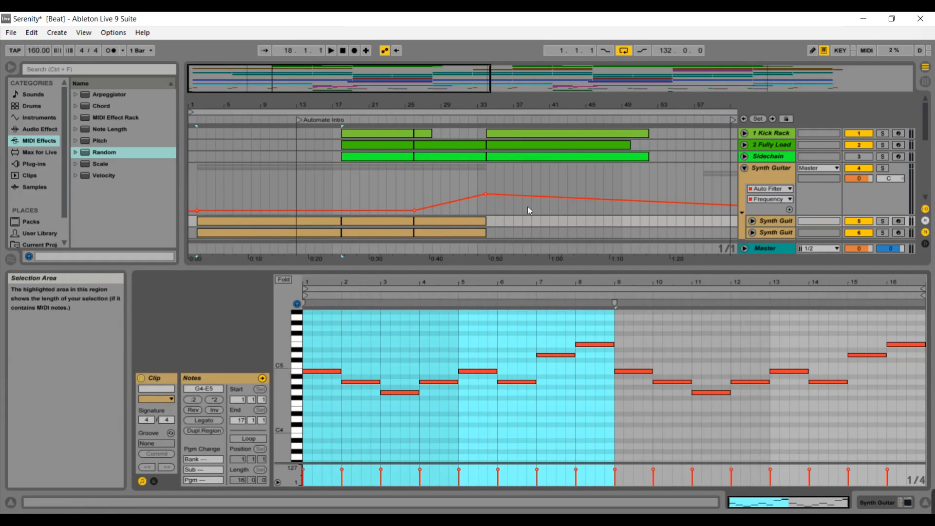
{"action": "left_click", "coordinate": [776, 173]}
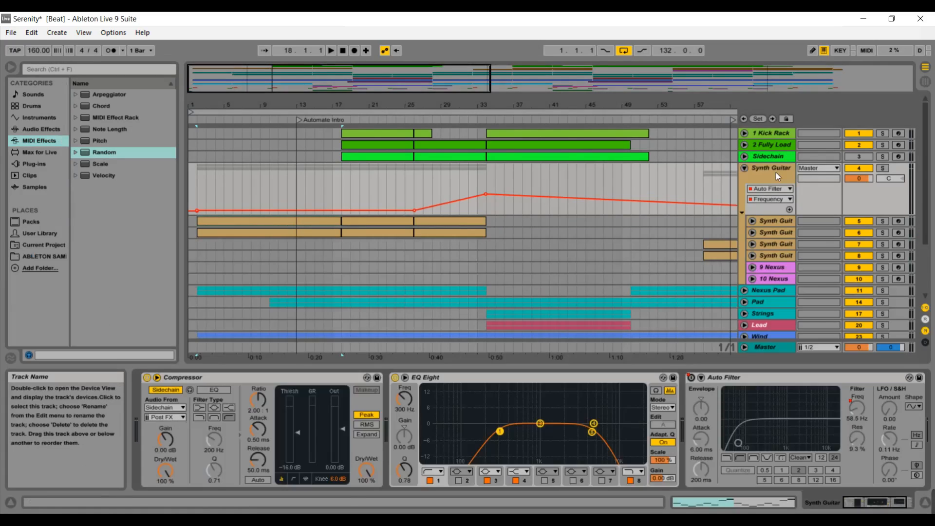
{"action": "left_click", "coordinate": [767, 224]}
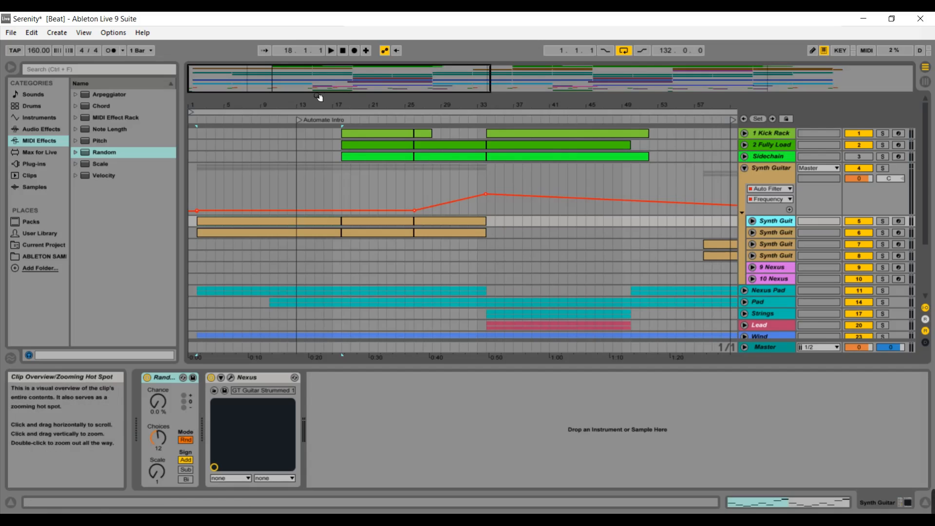
Review the devices on the 12 Nexus track, collapse the Nexus Pad group, and display the Synth Guitar group's effects chain
{"action": "left_click_drag", "start_coordinate": [319, 96], "coordinate": [292, 113]}
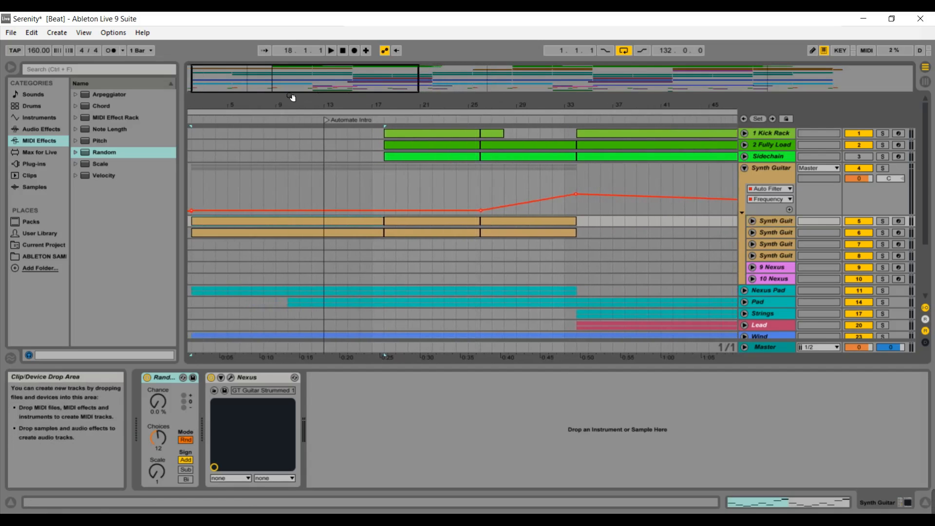
{"action": "left_click", "coordinate": [744, 291]}
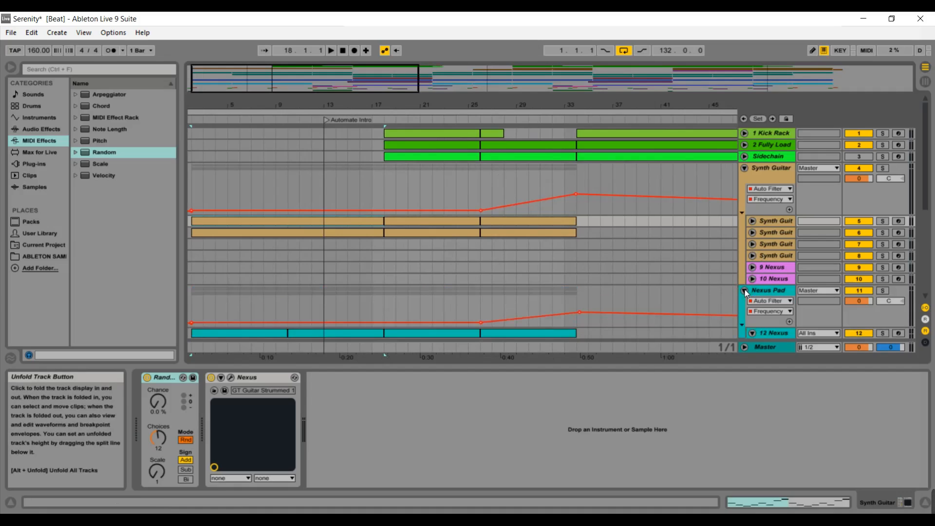
{"action": "left_click", "coordinate": [780, 334]}
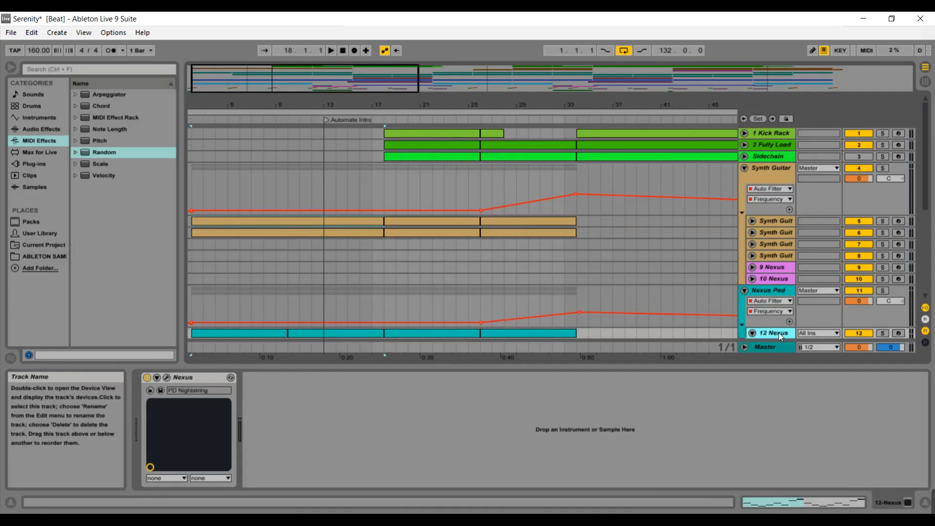
{"action": "left_click", "coordinate": [745, 291]}
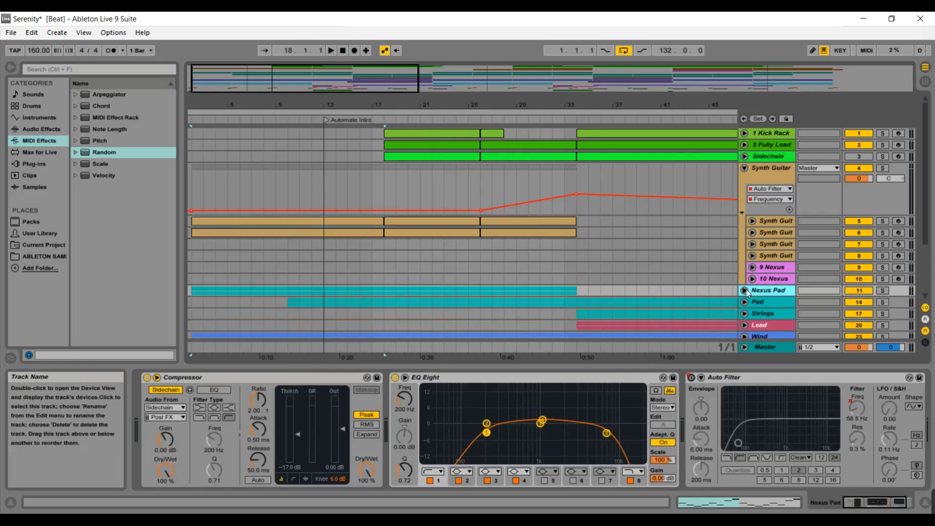
{"action": "left_click", "coordinate": [766, 168]}
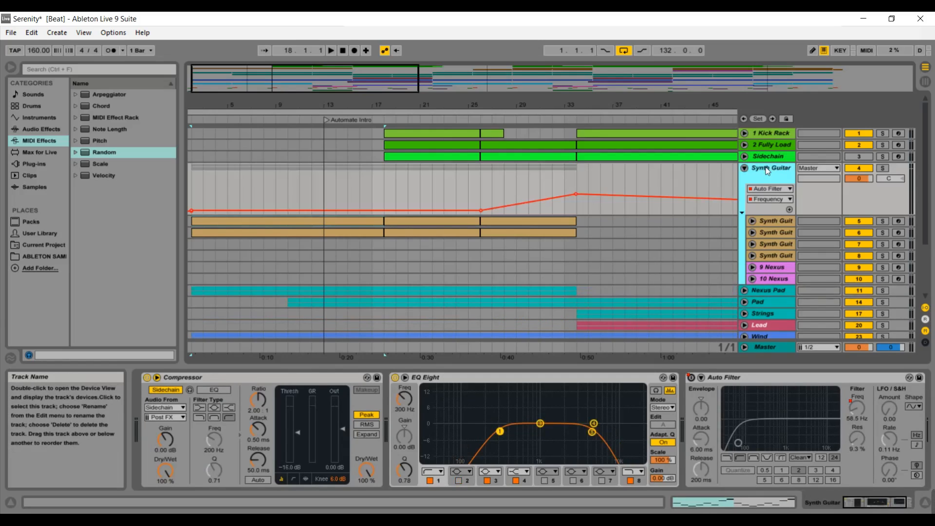
Display the devices of the first Synth Guitar track, then play the arrangement from bar 2 and stop it after a few bars
{"action": "left_click", "coordinate": [771, 224]}
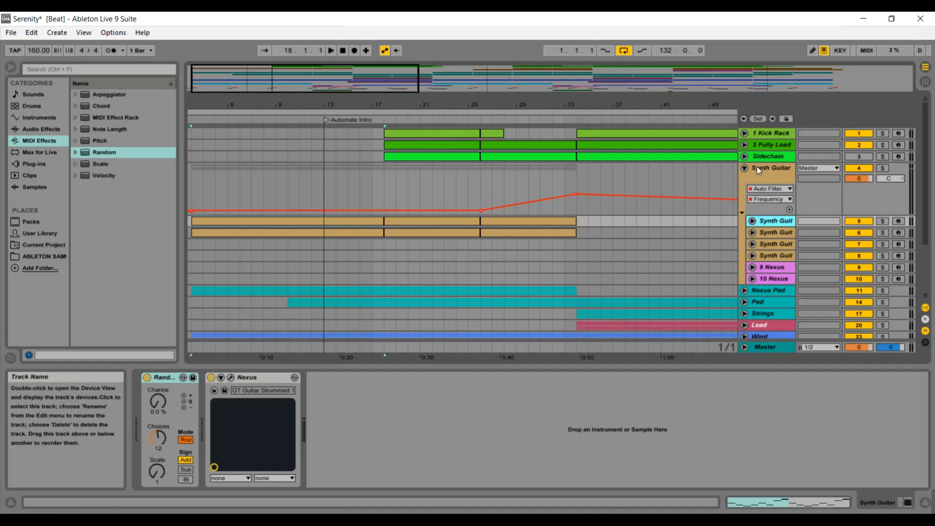
{"action": "left_click_drag", "start_coordinate": [382, 90], "coordinate": [413, 85]}
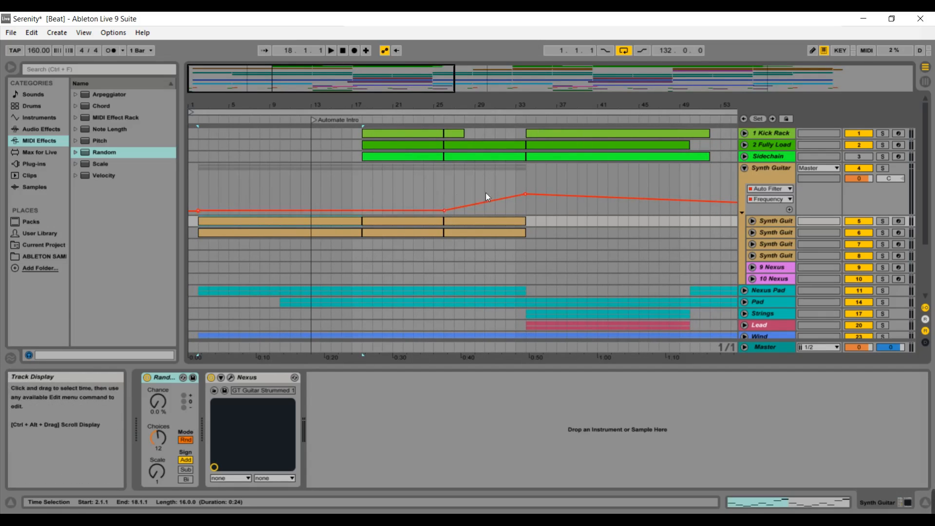
{"action": "left_click", "coordinate": [197, 125]}
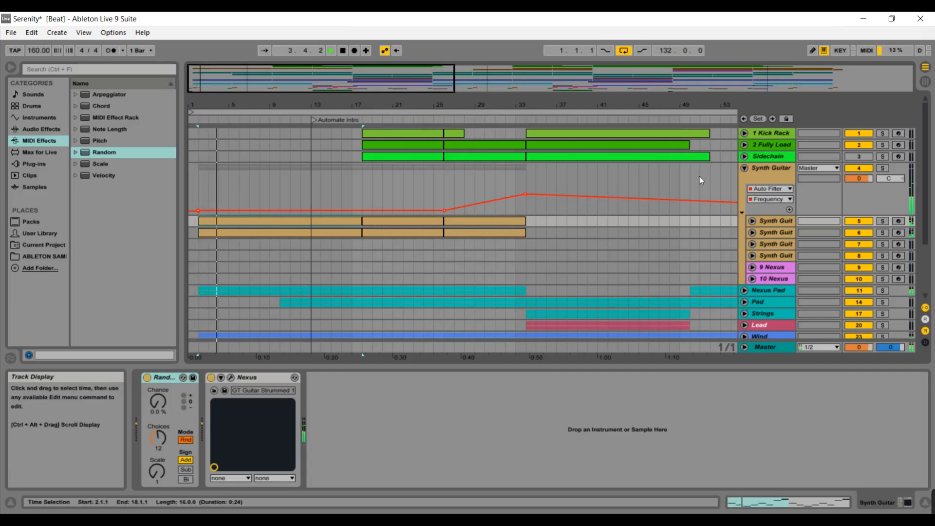
{"action": "scroll", "coordinate": [926, 283], "scroll_direction": "down", "scroll_amount": 5}
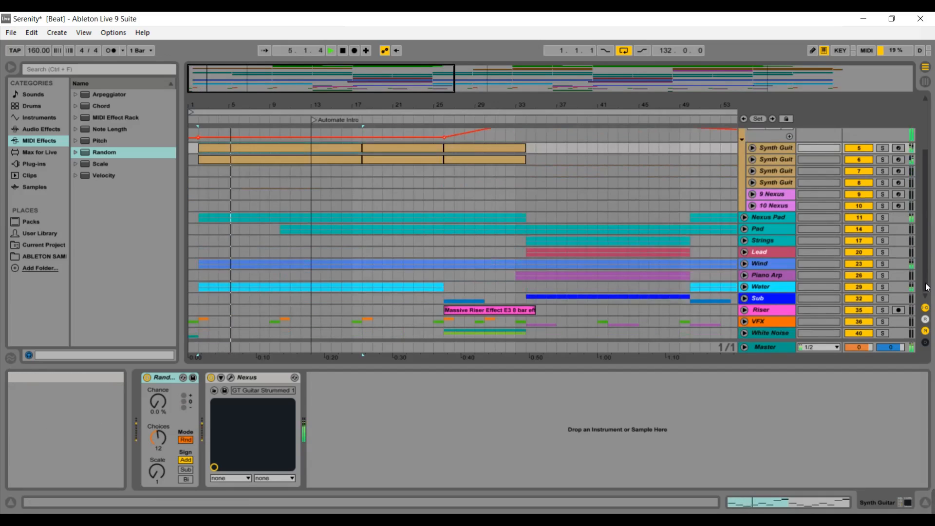
{"action": "left_click", "coordinate": [343, 50]}
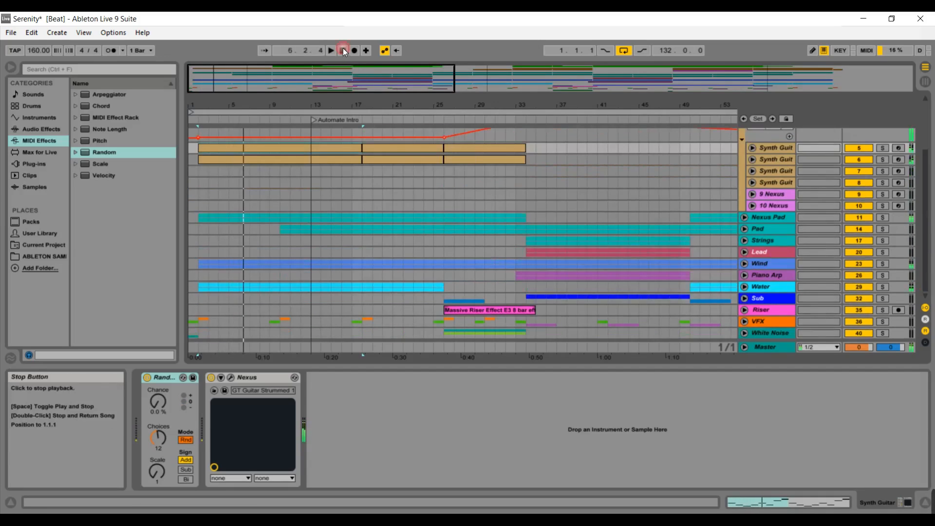
Expand the White Noise group and examine its clips, focusing on the short one at the start of the arrangement
{"action": "left_click_drag", "start_coordinate": [313, 92], "coordinate": [314, 104]}
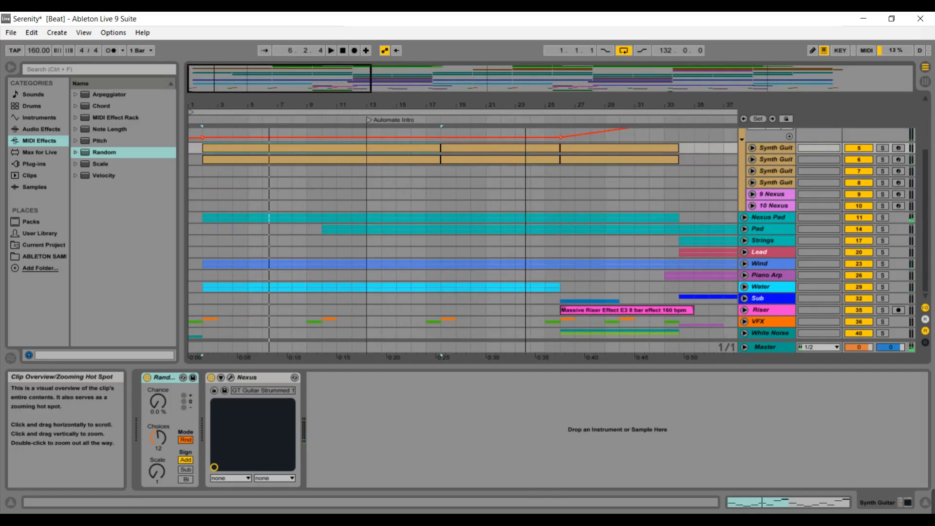
{"action": "left_click", "coordinate": [745, 333]}
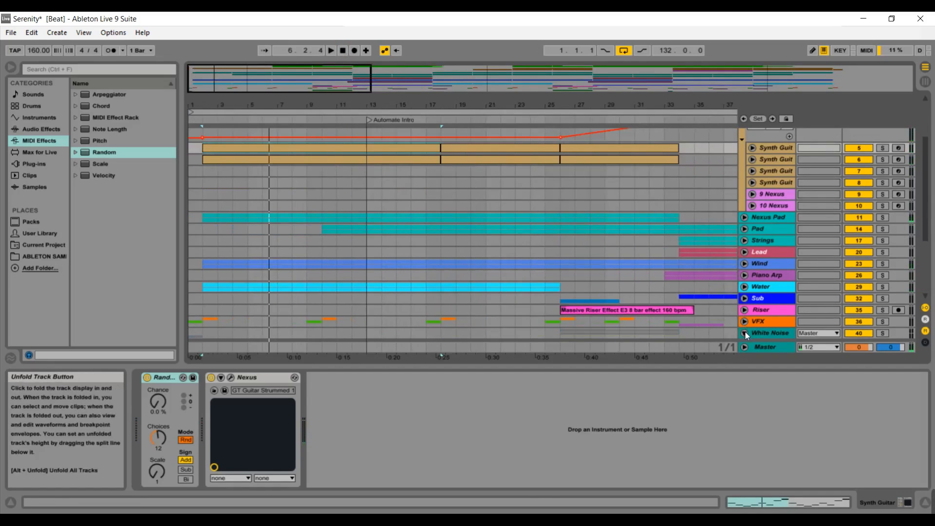
{"action": "left_click_drag", "start_coordinate": [927, 228], "coordinate": [927, 281]}
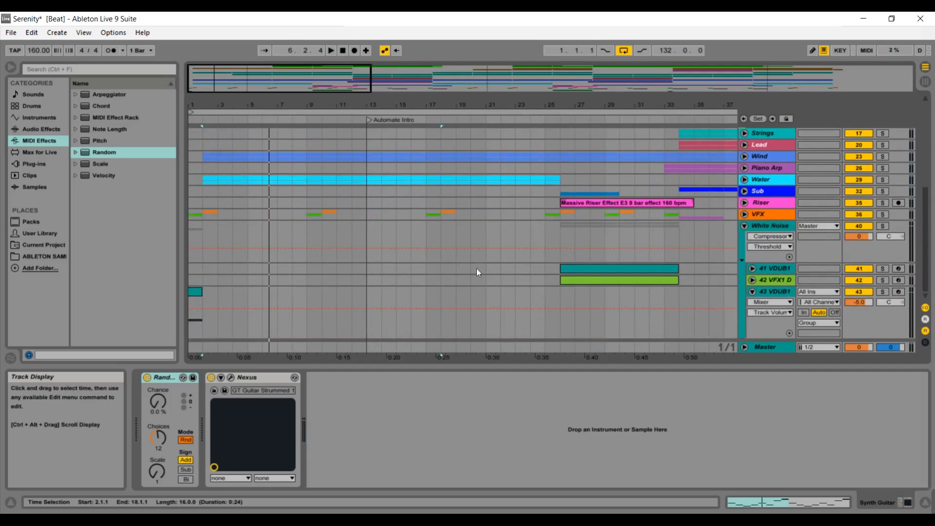
{"action": "left_click_drag", "start_coordinate": [234, 77], "coordinate": [214, 83]}
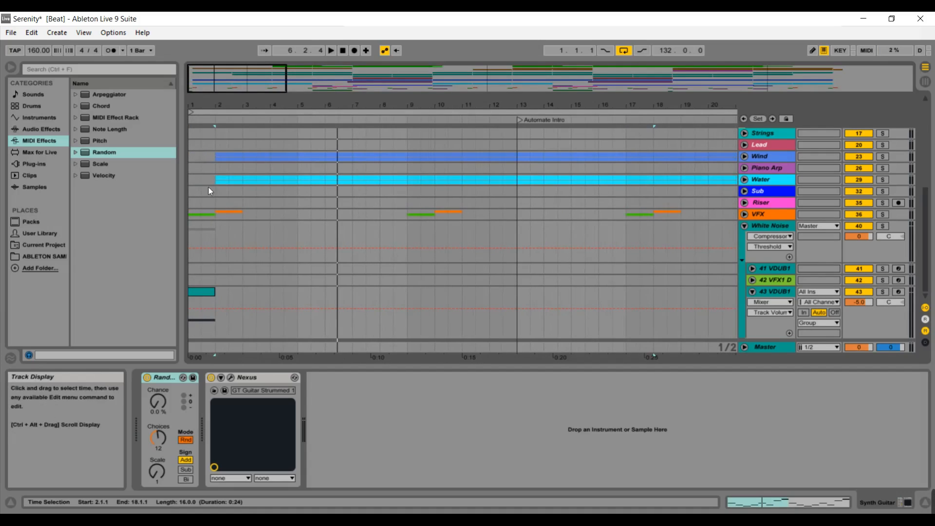
Expand the VFX group and examine how its clap and VEE FX clips are placed across the intro
{"action": "left_click", "coordinate": [745, 215]}
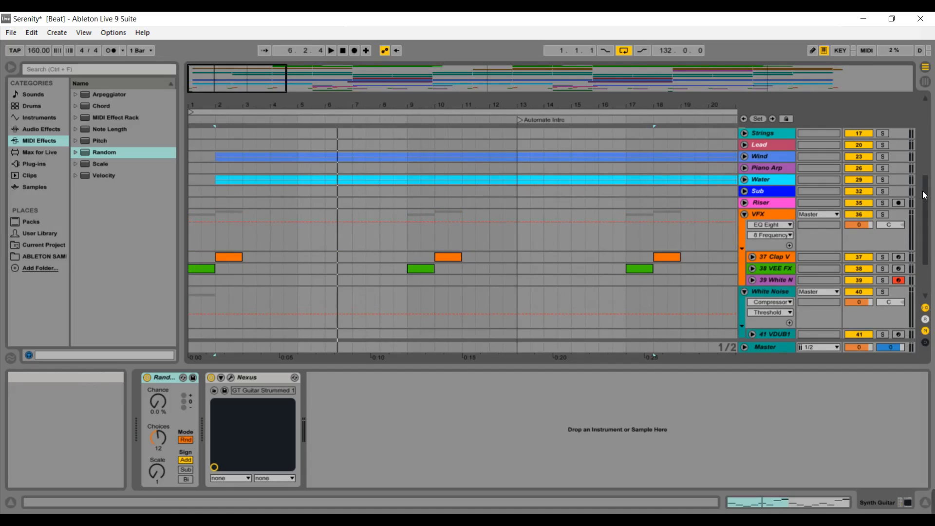
{"action": "left_click_drag", "start_coordinate": [927, 200], "coordinate": [930, 242]}
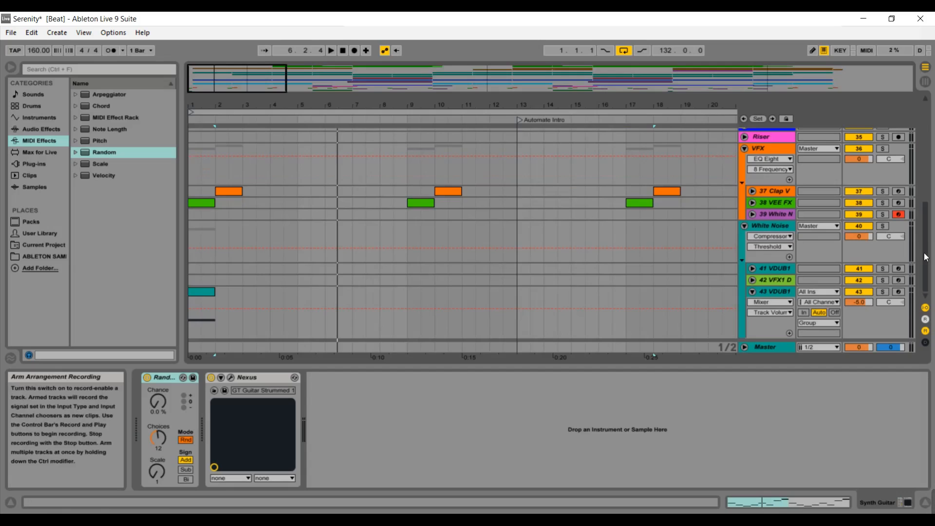
{"action": "left_click_drag", "start_coordinate": [928, 257], "coordinate": [926, 192]}
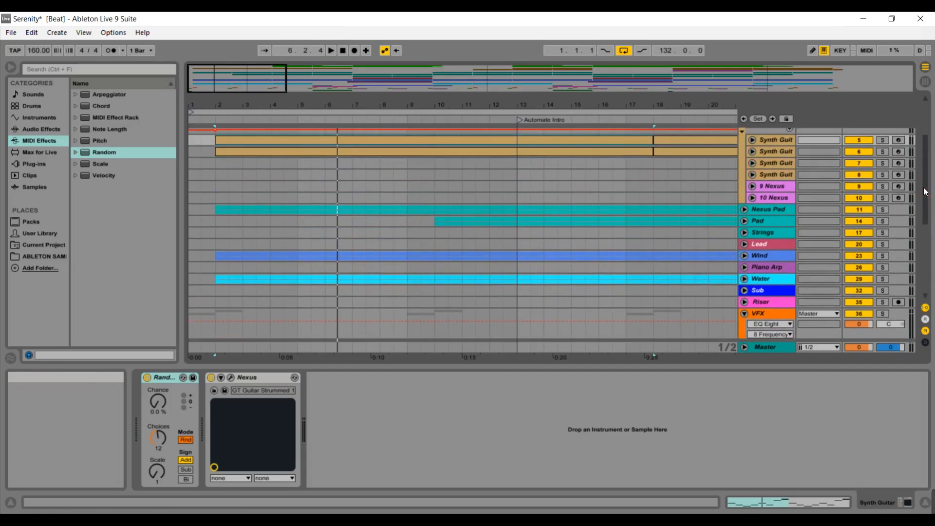
{"action": "left_click_drag", "start_coordinate": [925, 191], "coordinate": [931, 251]}
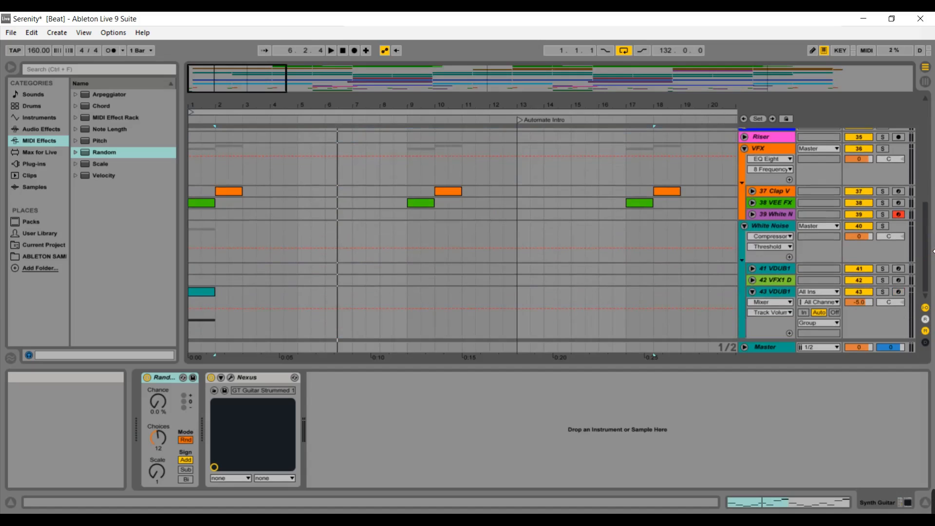
Fold the VFX and White Noise groups closed
{"action": "scroll", "coordinate": [754, 230], "scroll_direction": "up", "scroll_amount": 3}
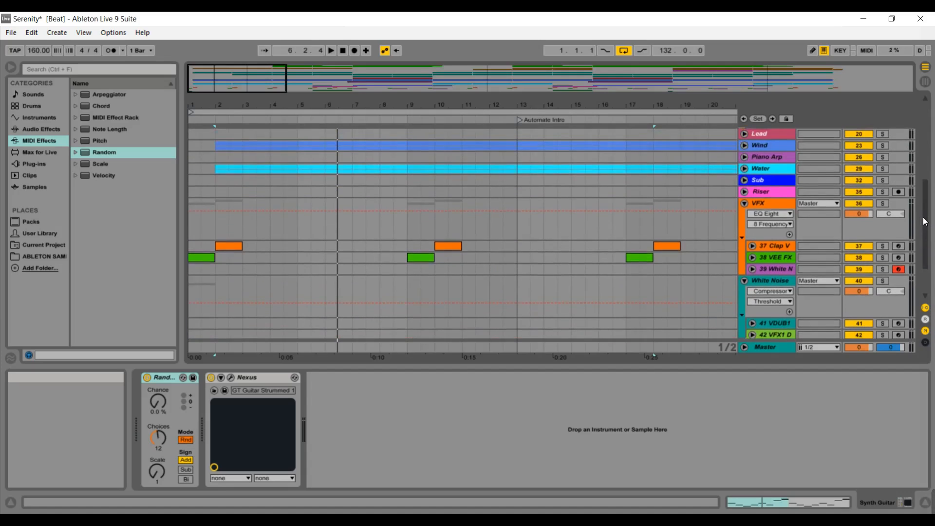
{"action": "left_click", "coordinate": [746, 203]}
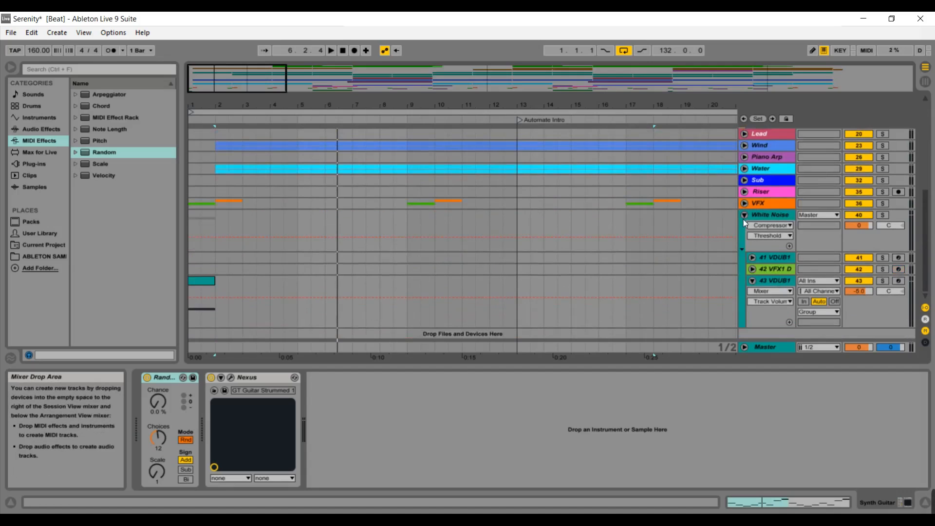
{"action": "left_click", "coordinate": [744, 215]}
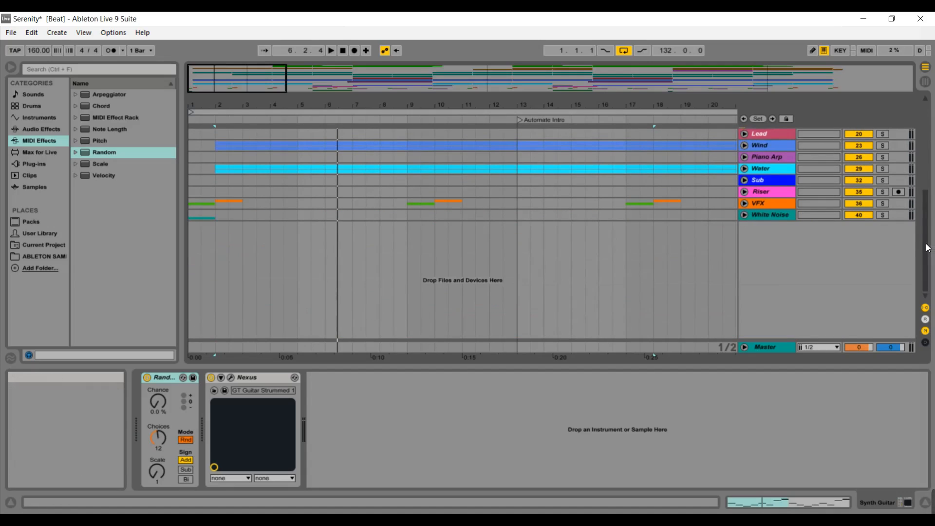
Expand the Pad group and display the device on its 15 GTG 44 track
{"action": "scroll", "coordinate": [925, 220], "scroll_direction": "up", "scroll_amount": 5}
{"action": "scroll", "coordinate": [925, 220], "scroll_direction": "up", "scroll_amount": 5}
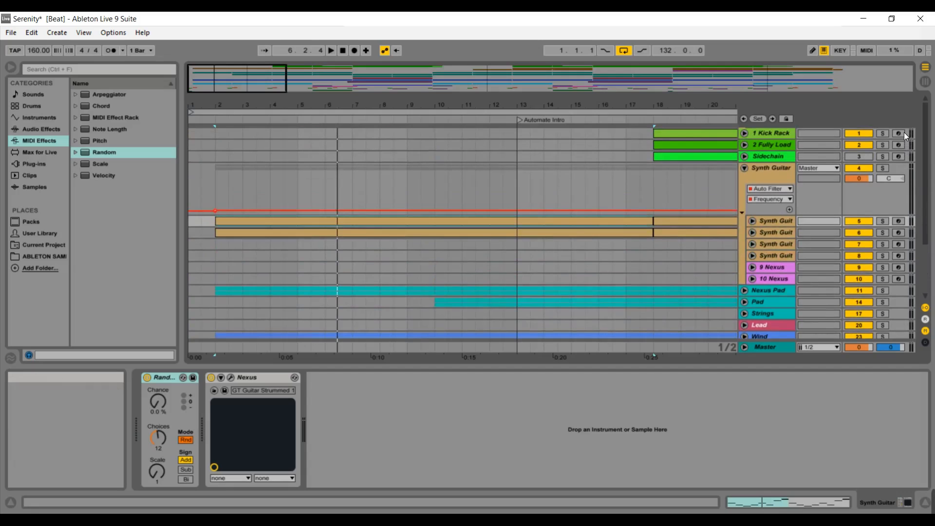
{"action": "left_click_drag", "start_coordinate": [242, 81], "coordinate": [242, 75]}
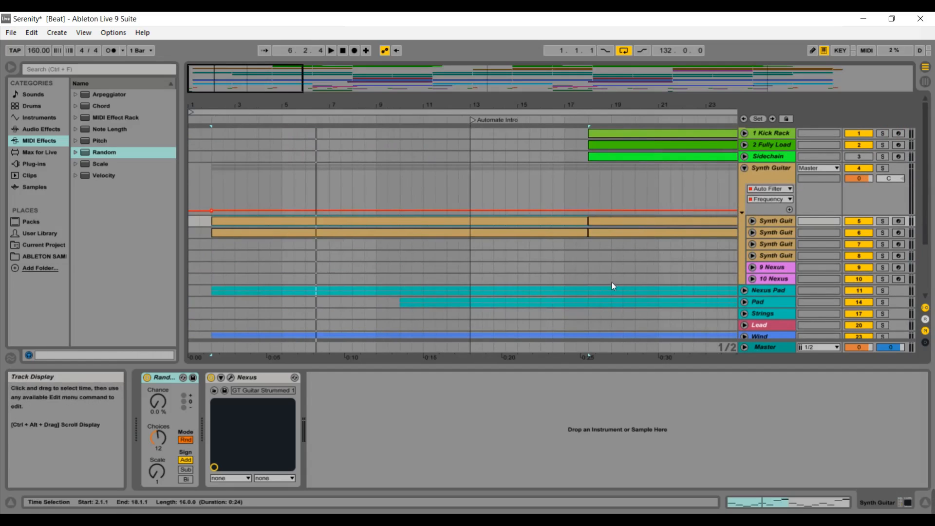
{"action": "left_click", "coordinate": [744, 302]}
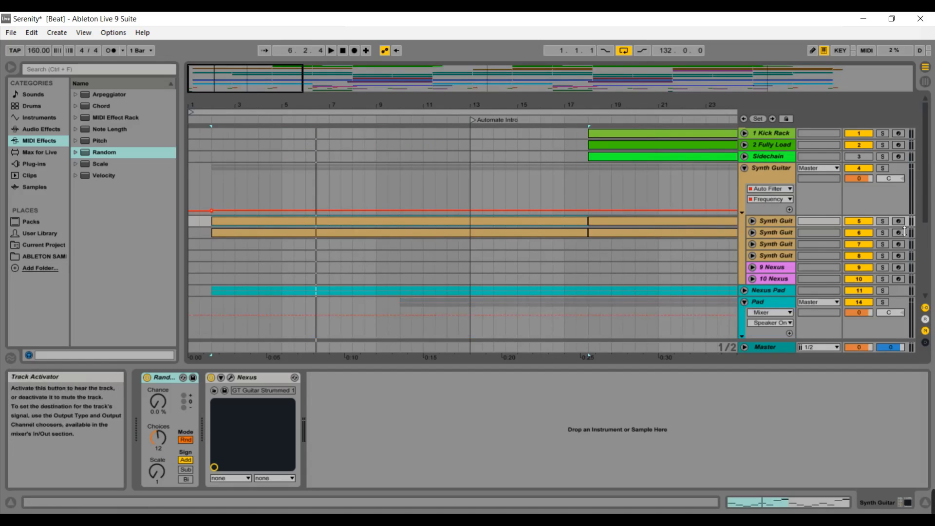
{"action": "left_click_drag", "start_coordinate": [931, 199], "coordinate": [931, 232]}
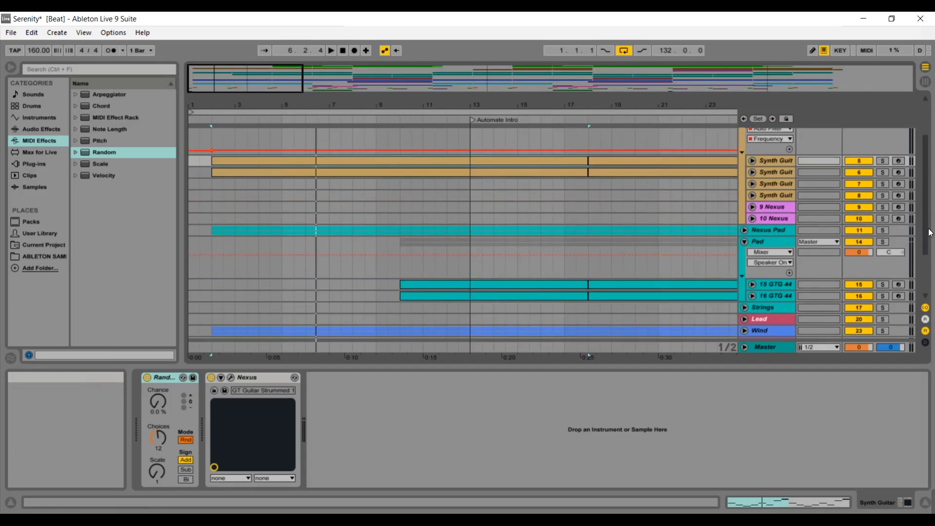
{"action": "left_click", "coordinate": [778, 284]}
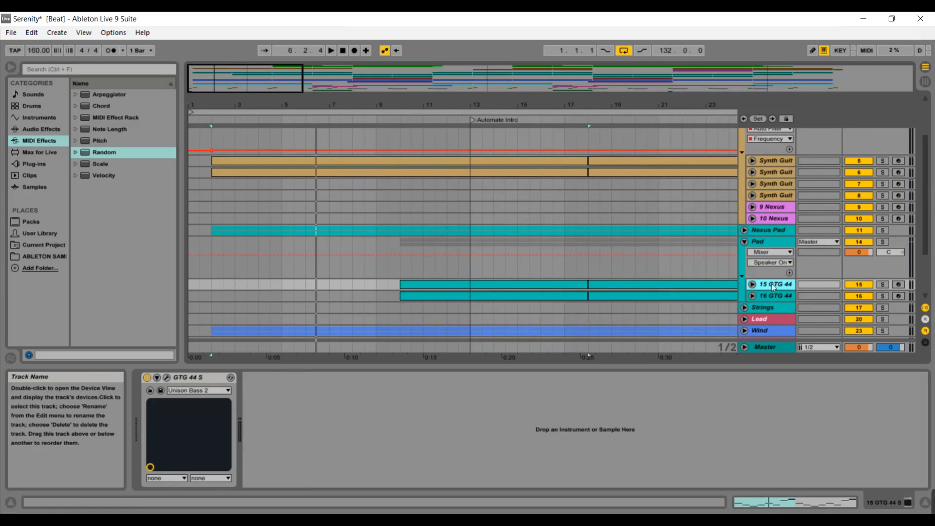
View the GTG 44 S synth's interface and its preset list, keep Unison Bass 2, and close the plug-in window
{"action": "left_click", "coordinate": [167, 378]}
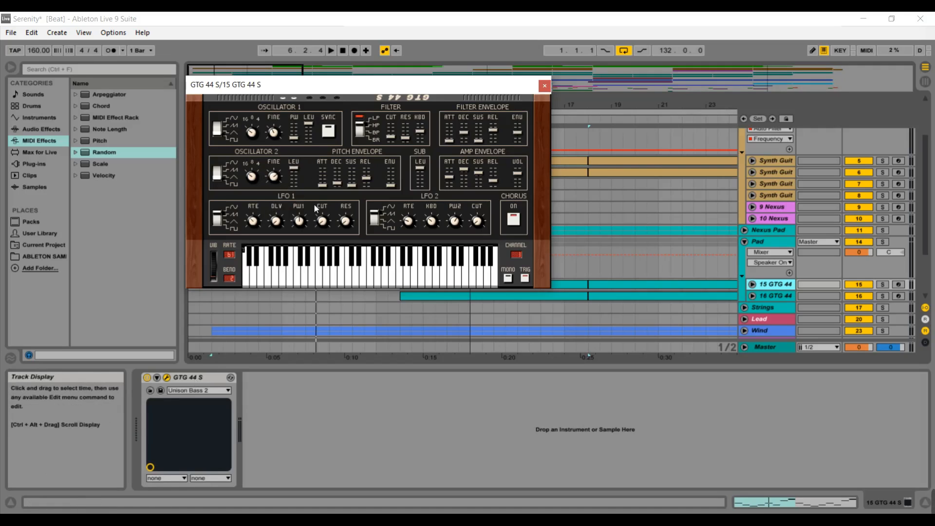
{"action": "left_click", "coordinate": [218, 391]}
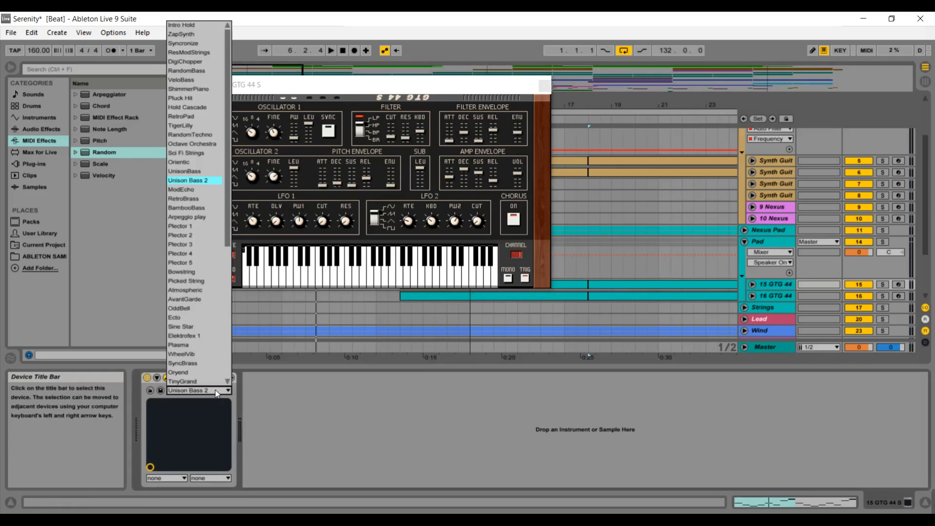
{"action": "left_click", "coordinate": [350, 419]}
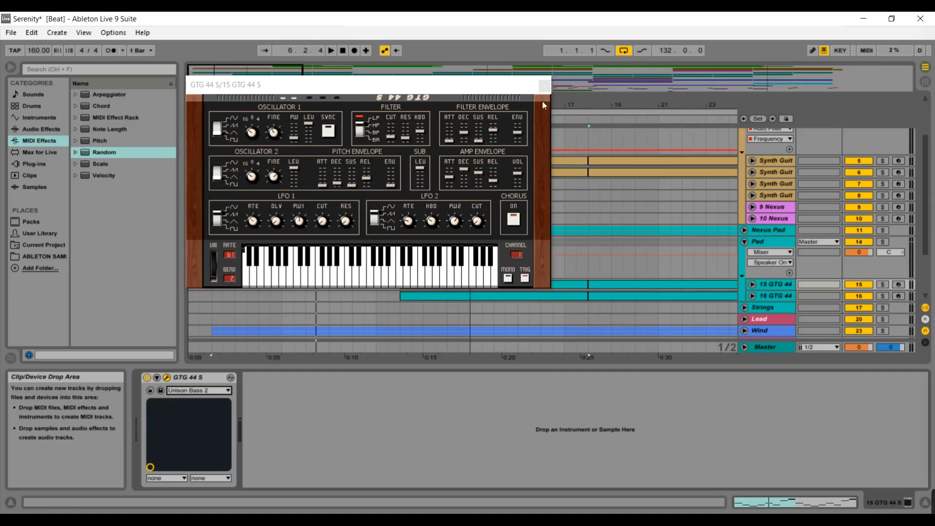
{"action": "left_click", "coordinate": [544, 85]}
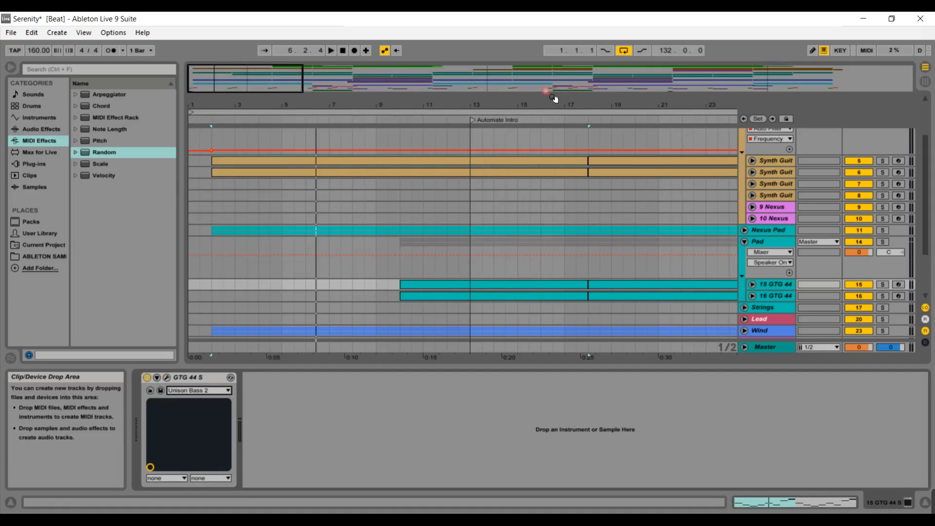
Check the device on the 16 GTG 44 track, solo the Pad group, and play it from bar 10
{"action": "left_click", "coordinate": [767, 297]}
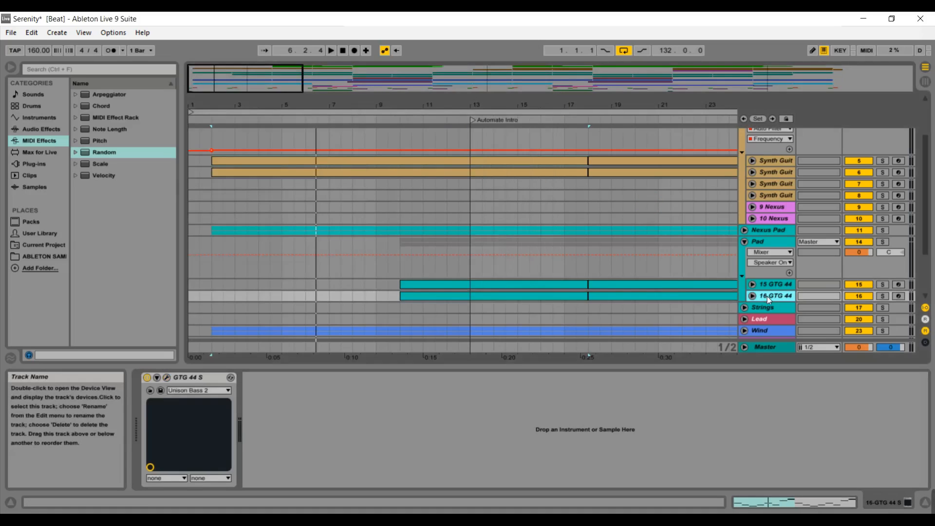
{"action": "left_click", "coordinate": [882, 242]}
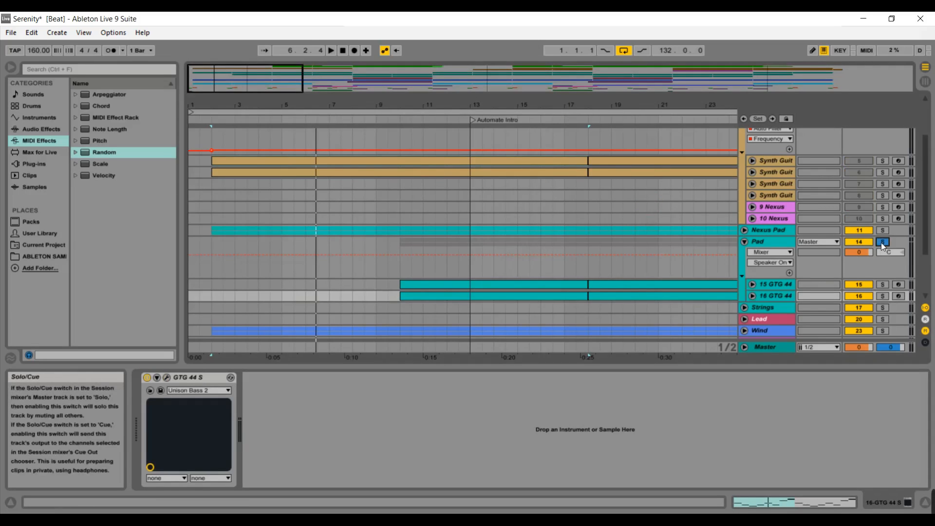
{"action": "left_click", "coordinate": [401, 125]}
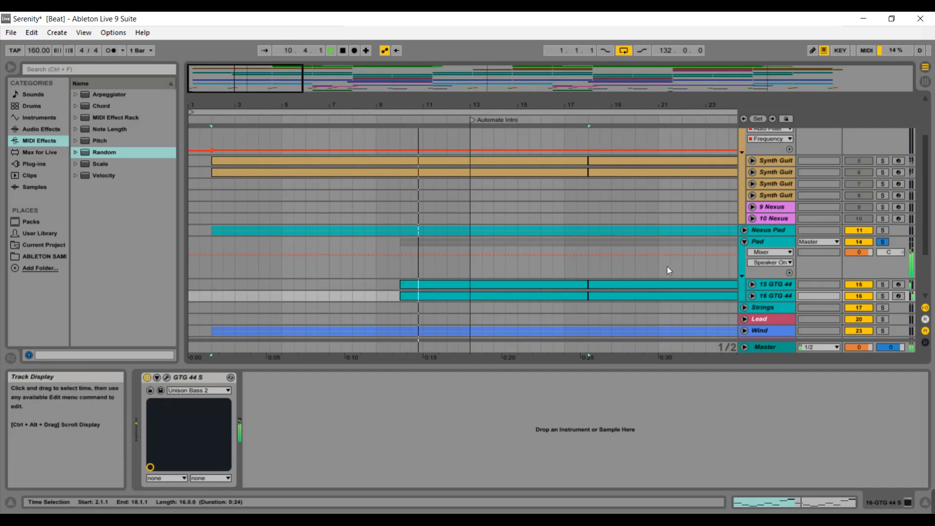
Inspect the notes in the first MIDI clip of the 15 GTG 44 track, and display the Pad group's effects chain
{"action": "double_click", "coordinate": [569, 284]}
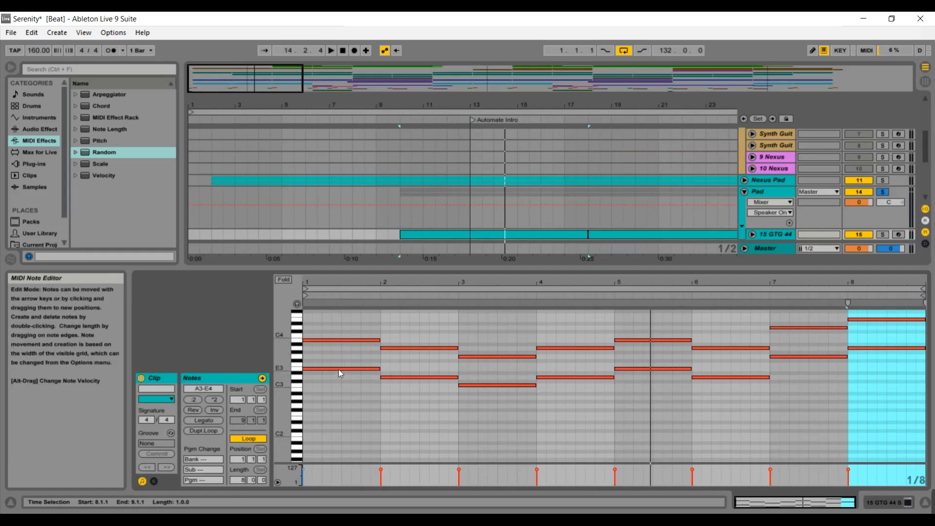
{"action": "left_click", "coordinate": [763, 247]}
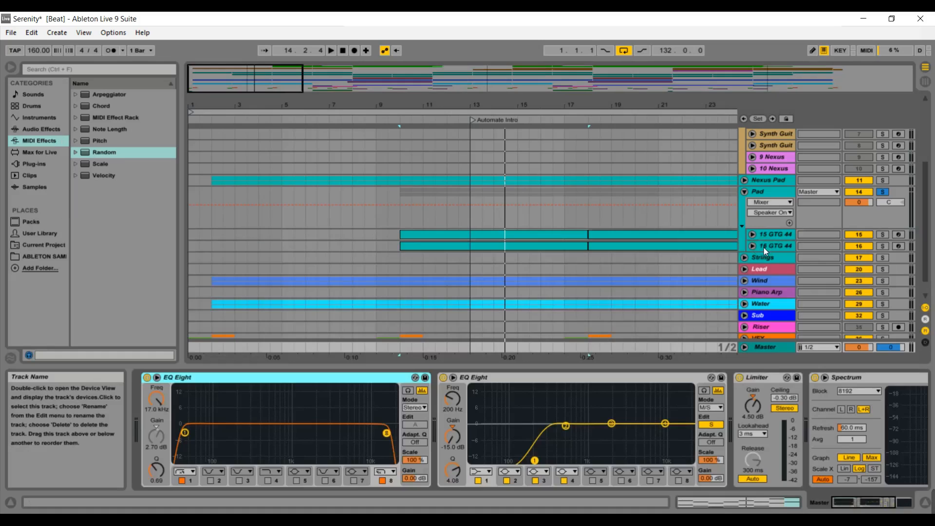
{"action": "left_click", "coordinate": [767, 194]}
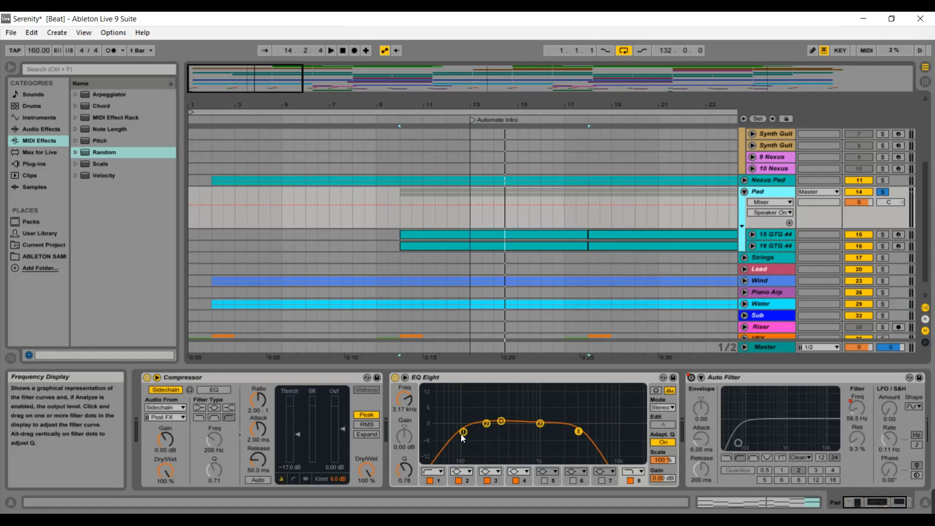
{"action": "left_click_drag", "start_coordinate": [273, 88], "coordinate": [333, 86]}
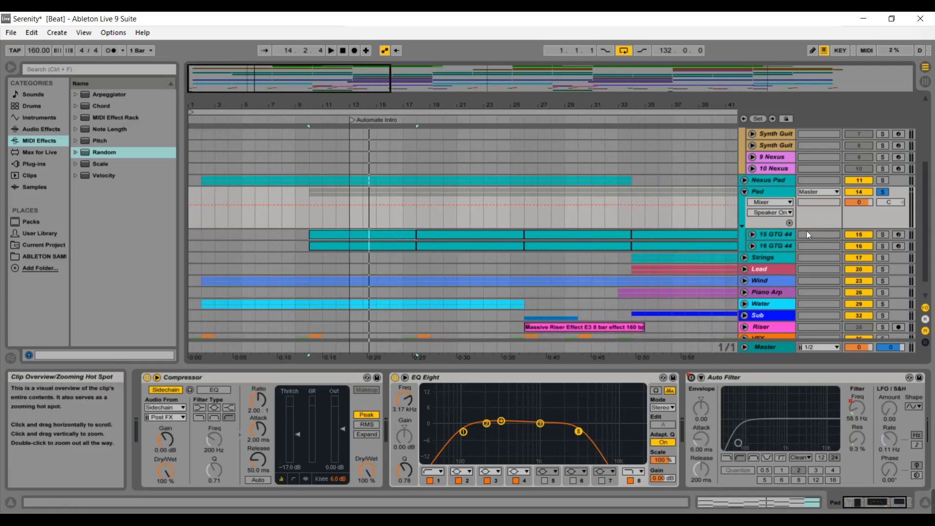
{"action": "left_click_drag", "start_coordinate": [926, 204], "coordinate": [909, 133]}
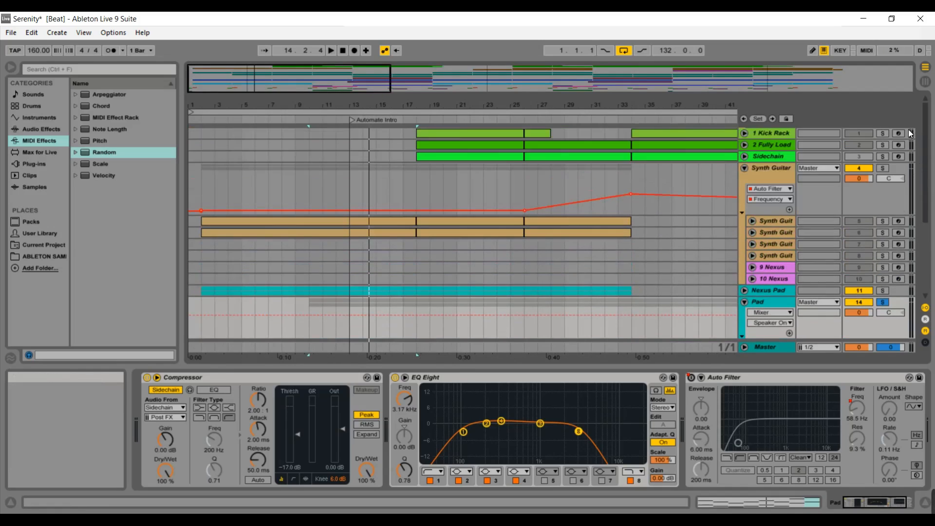
{"action": "left_click_drag", "start_coordinate": [354, 107], "coordinate": [354, 92]}
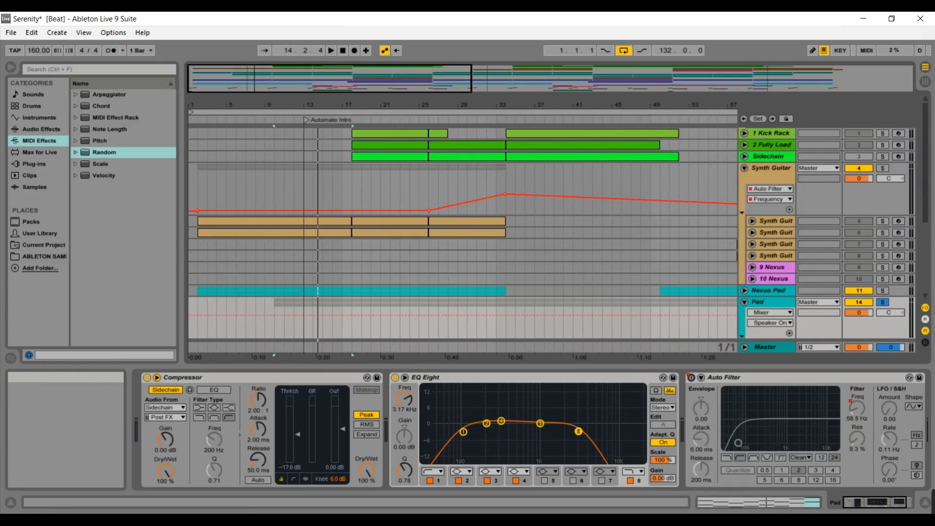
{"action": "left_click_drag", "start_coordinate": [925, 153], "coordinate": [927, 198]}
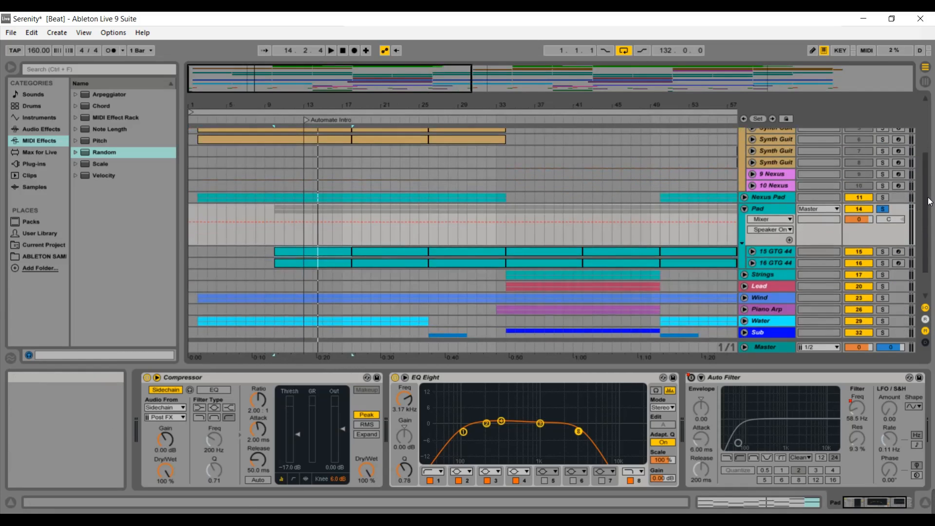
Turn off solo on the Pad group so all tracks are audible
{"action": "left_click_drag", "start_coordinate": [433, 84], "coordinate": [506, 87]}
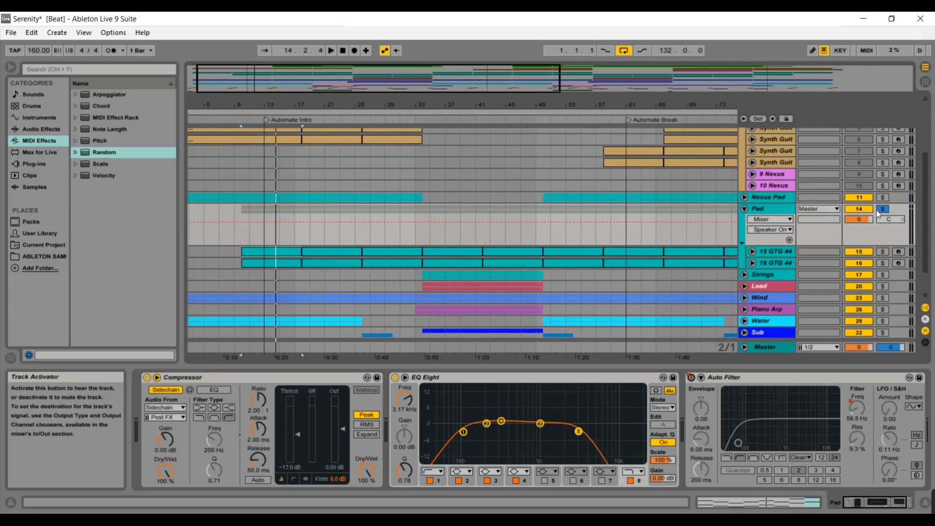
{"action": "left_click", "coordinate": [886, 210]}
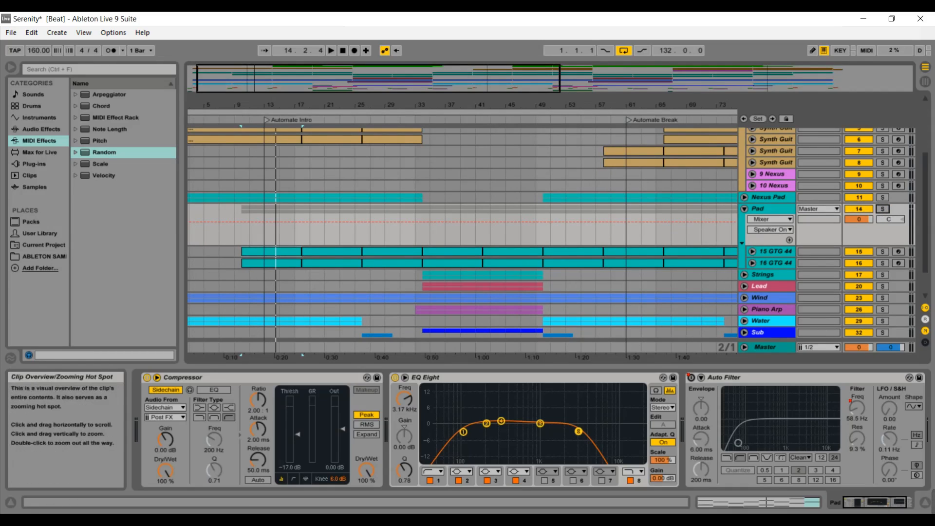
{"action": "left_click_drag", "start_coordinate": [470, 85], "coordinate": [461, 88]}
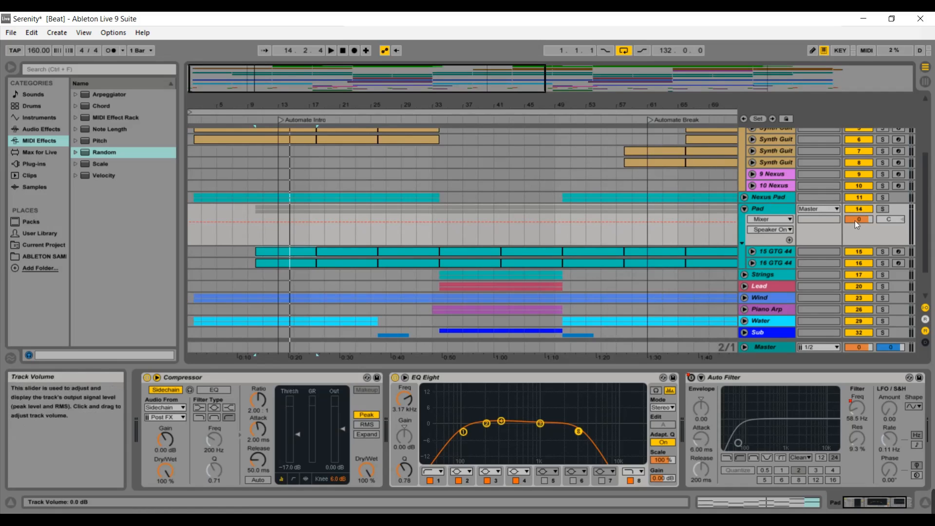
Unfold the 1 Kick Rack track, inspect the notes in its first MIDI clip, and display the Master track's devices
{"action": "scroll", "coordinate": [926, 215], "scroll_direction": "down", "scroll_amount": 3}
{"action": "scroll", "coordinate": [920, 223], "scroll_direction": "up", "scroll_amount": 5}
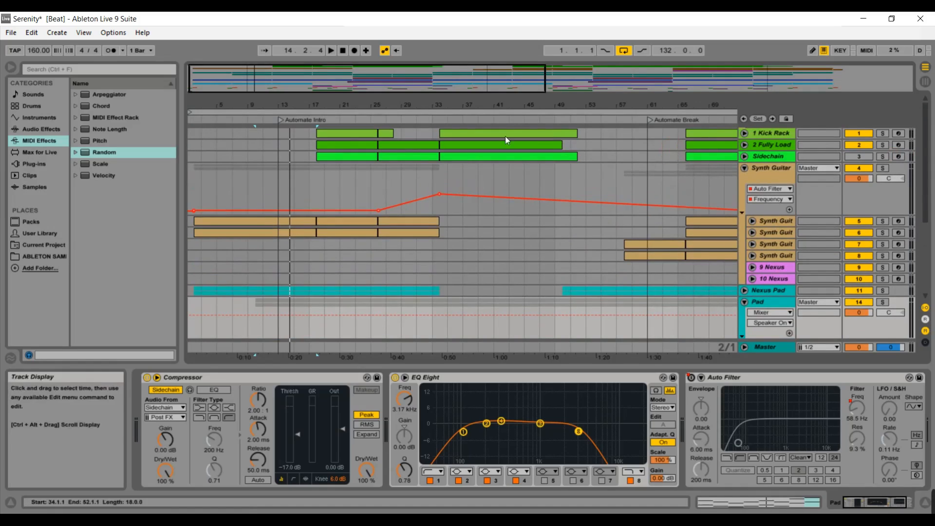
{"action": "left_click", "coordinate": [744, 133]}
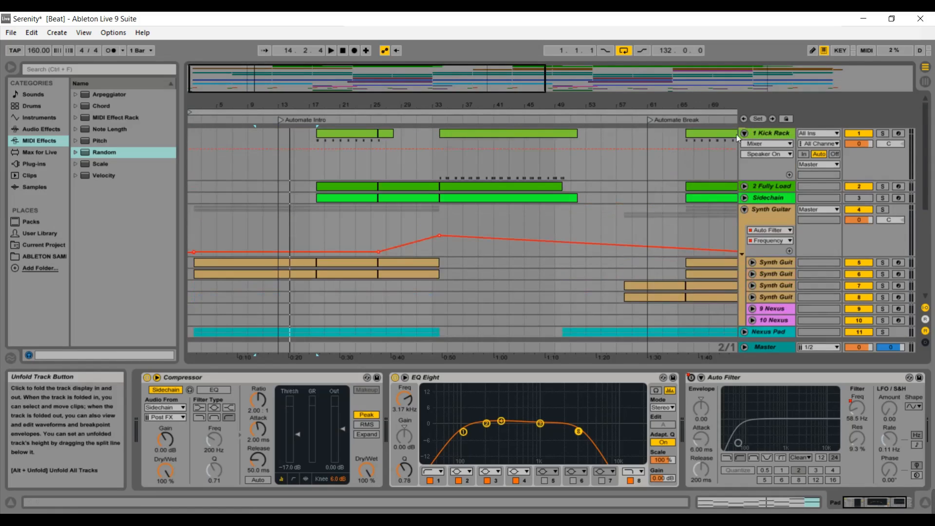
{"action": "double_click", "coordinate": [361, 136]}
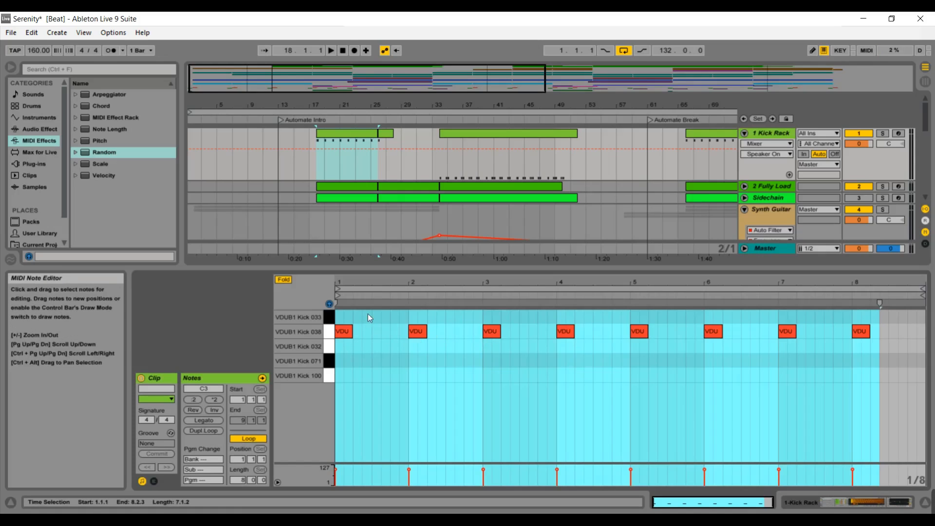
{"action": "left_click", "coordinate": [769, 251]}
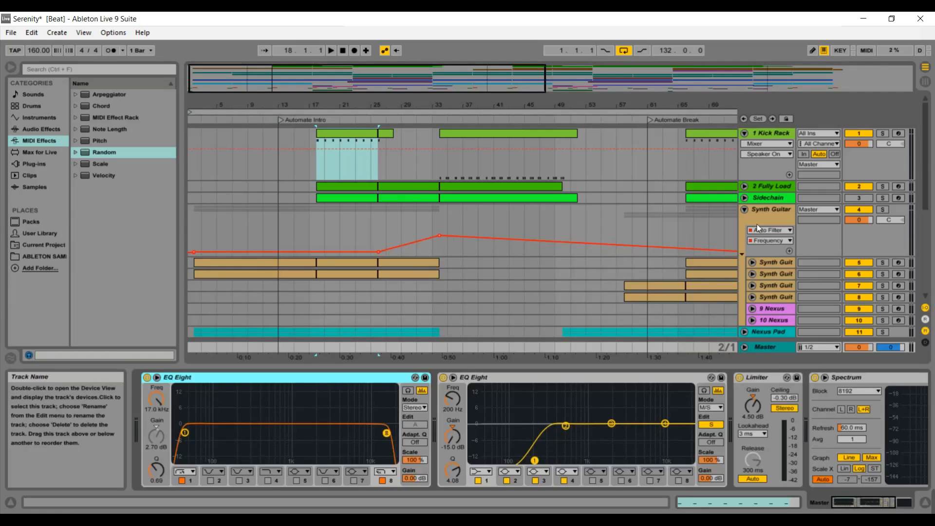
Fold the Synth Guitar group and the 1 Kick Rack track, and unfold the 2 Fully Loaded drum track
{"action": "left_click", "coordinate": [745, 210]}
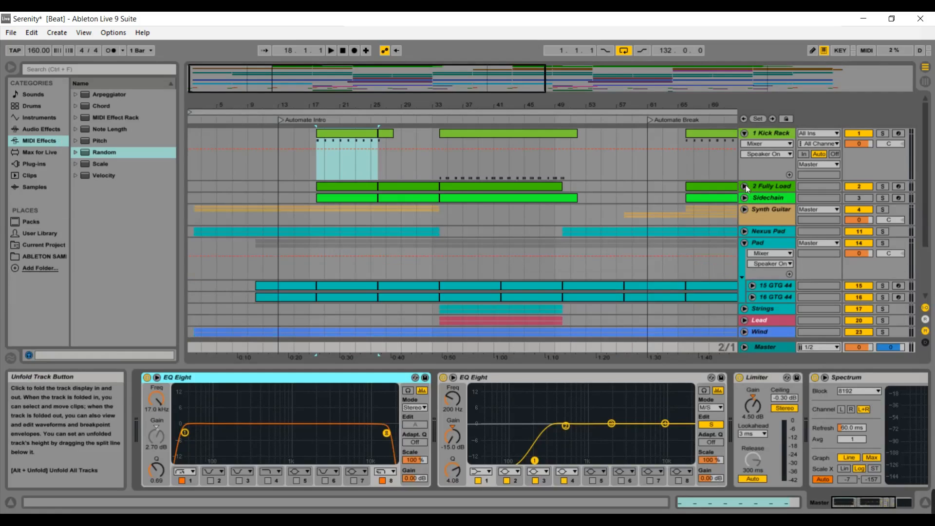
{"action": "left_click", "coordinate": [744, 186]}
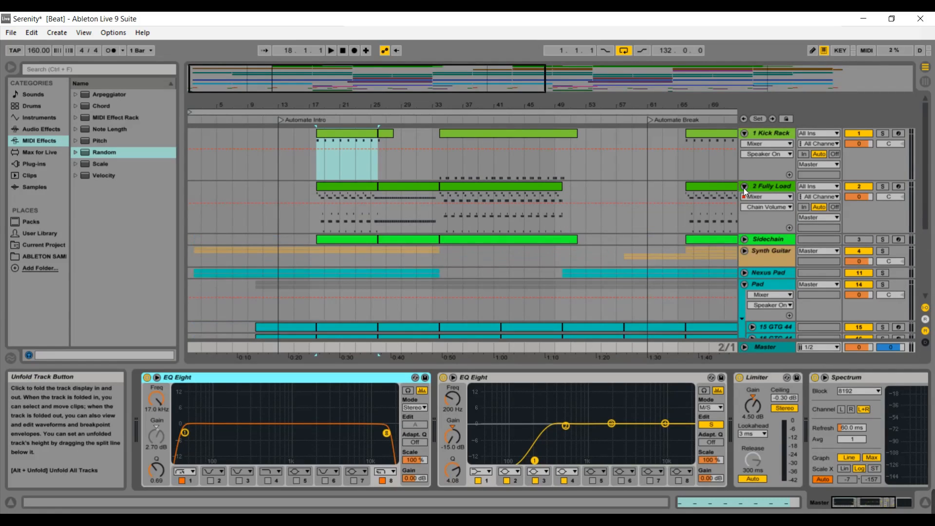
{"action": "left_click", "coordinate": [744, 136]}
Review the device chains of the Kick Rack and Fully Loaded Drum Rack tracks, including their samples and EQ Eight effects
{"action": "left_click", "coordinate": [763, 132]}
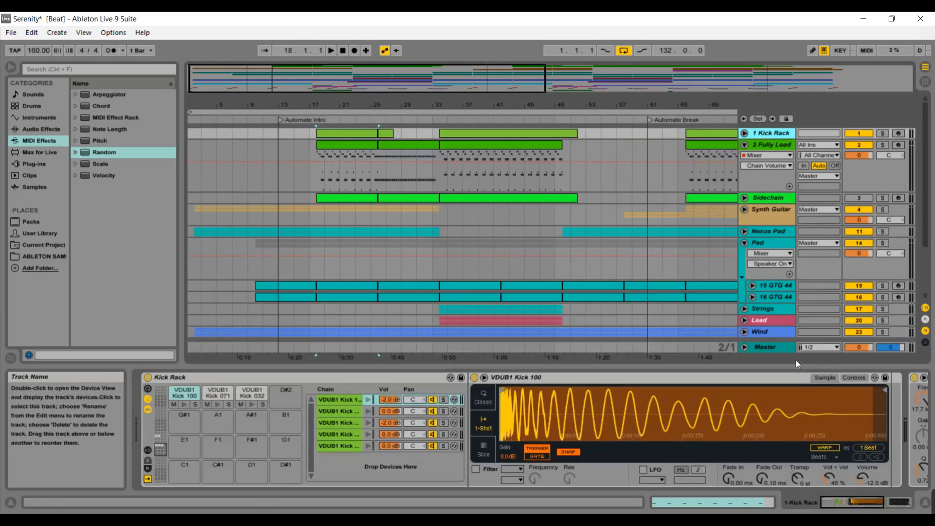
{"action": "left_click_drag", "start_coordinate": [829, 501], "coordinate": [859, 495]}
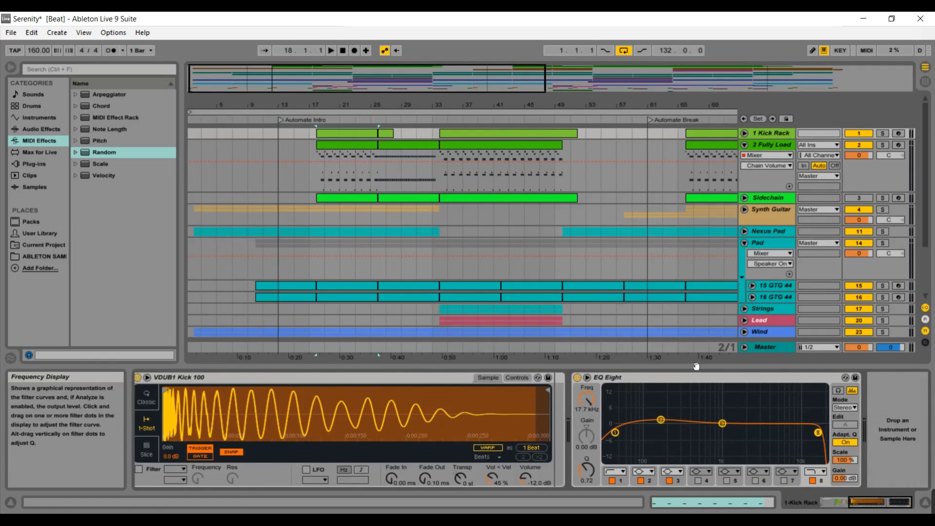
{"action": "left_click", "coordinate": [769, 146]}
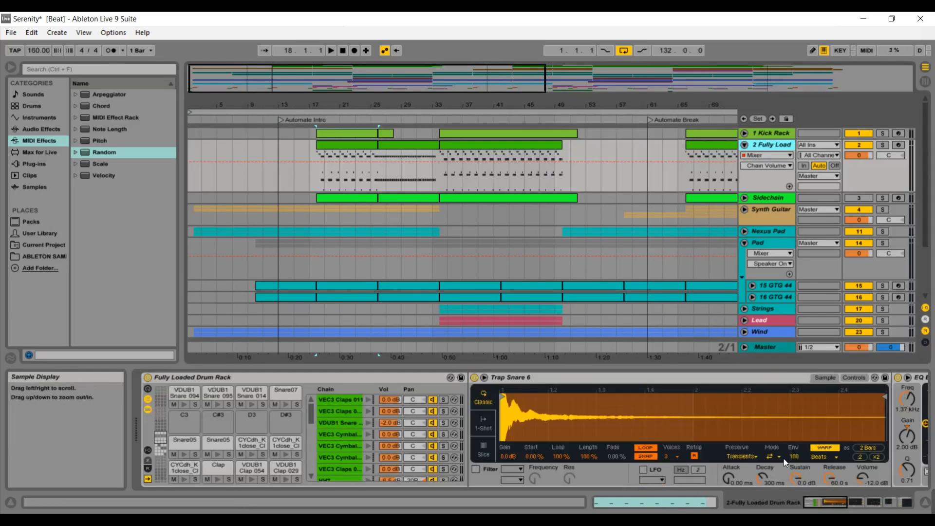
{"action": "mouse_move", "coordinate": [817, 504]}
{"action": "left_mouse_down"}
{"action": "mouse_move", "coordinate": [865, 496]}
{"action": "mouse_move", "coordinate": [829, 499]}
{"action": "left_mouse_up"}
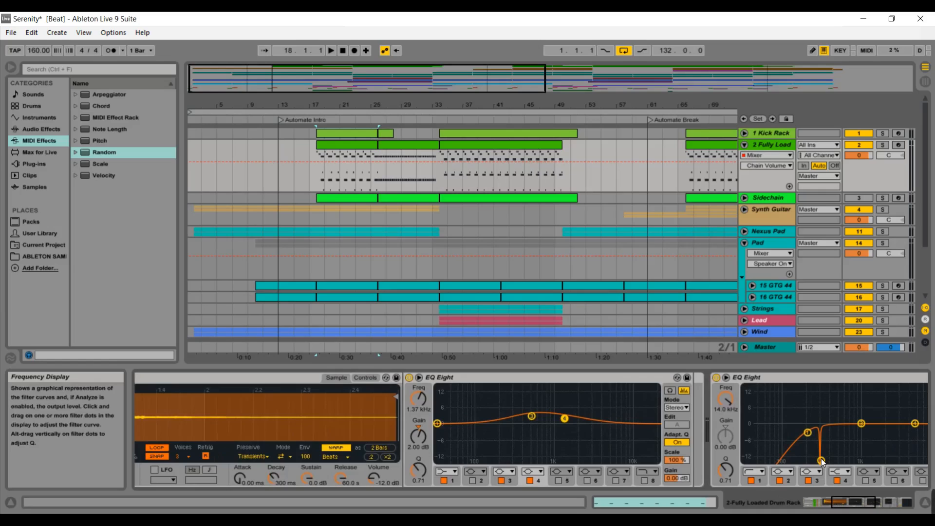
{"action": "mouse_move", "coordinate": [846, 505]}
{"action": "left_mouse_down"}
{"action": "mouse_move", "coordinate": [873, 499]}
{"action": "mouse_move", "coordinate": [829, 501]}
{"action": "left_mouse_up"}
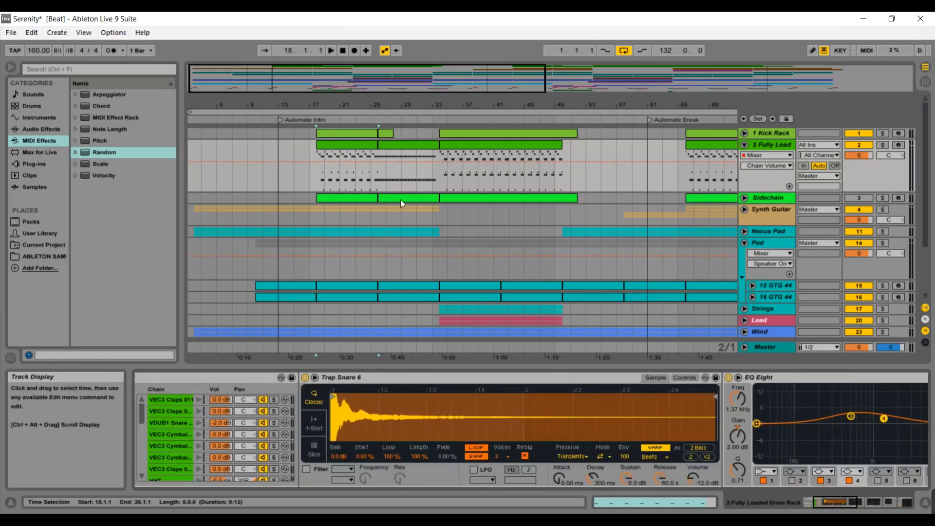
Inspect the notes in the first three MIDI clips of the 2 Fully Loaded track, fold it, and display the Master devices
{"action": "left_click", "coordinate": [354, 144]}
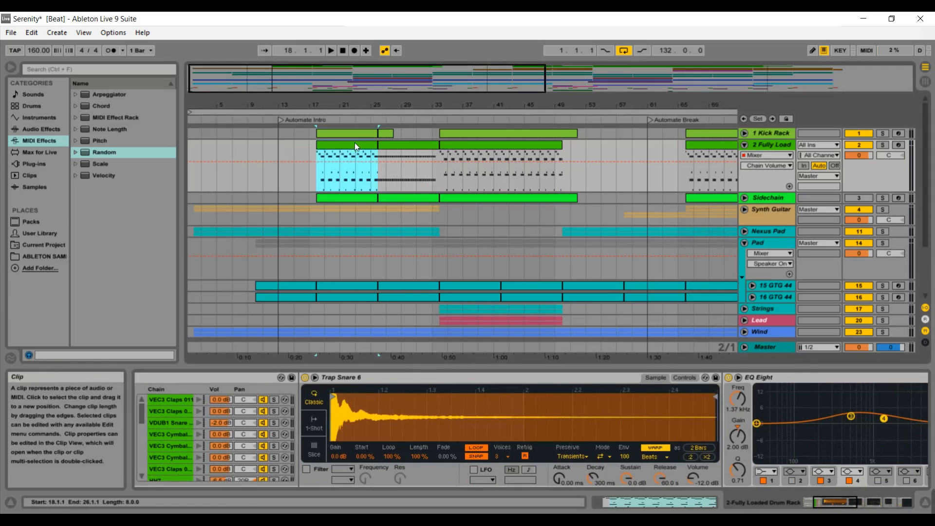
{"action": "double_click", "coordinate": [354, 144]}
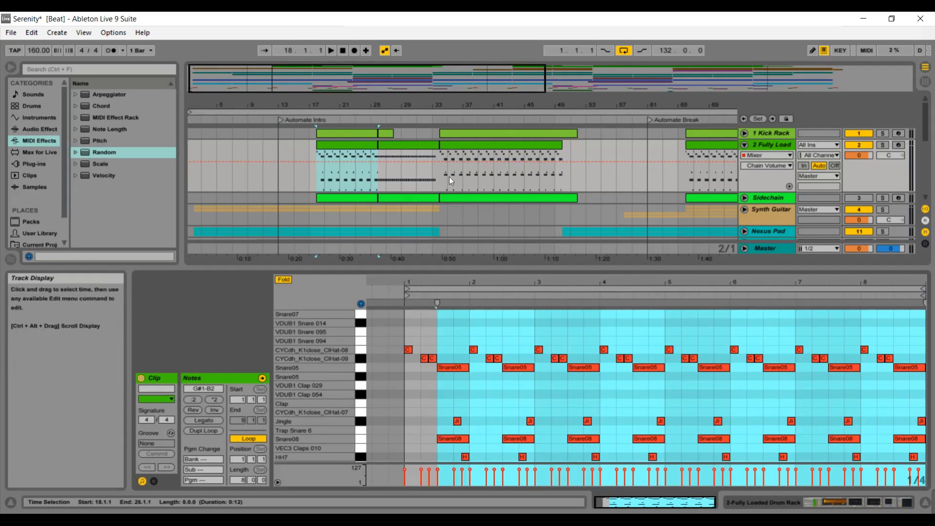
{"action": "left_click", "coordinate": [416, 144]}
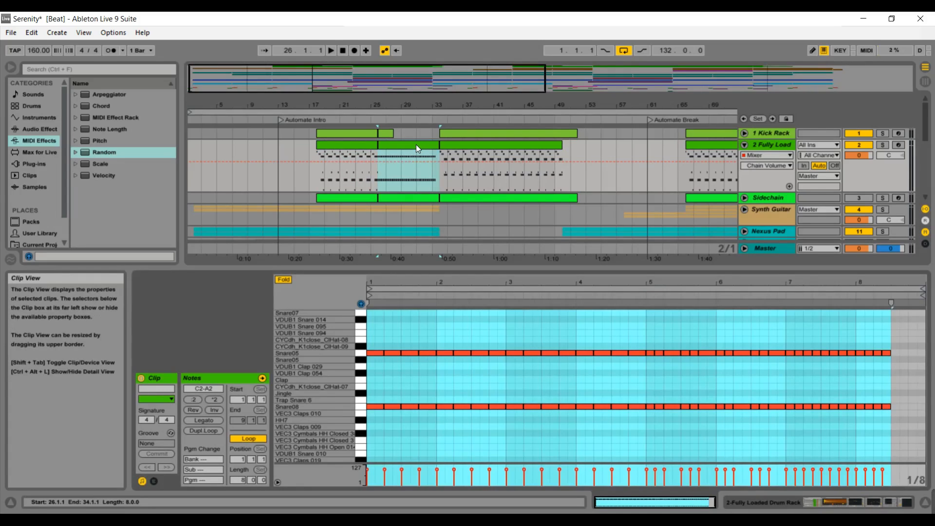
{"action": "left_click", "coordinate": [467, 144]}
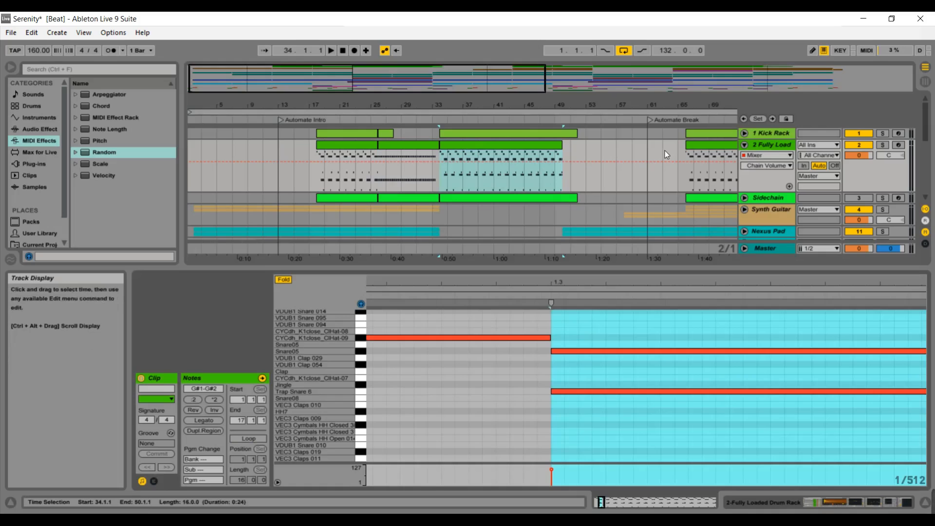
{"action": "left_click", "coordinate": [745, 145]}
{"action": "left_click", "coordinate": [779, 246]}
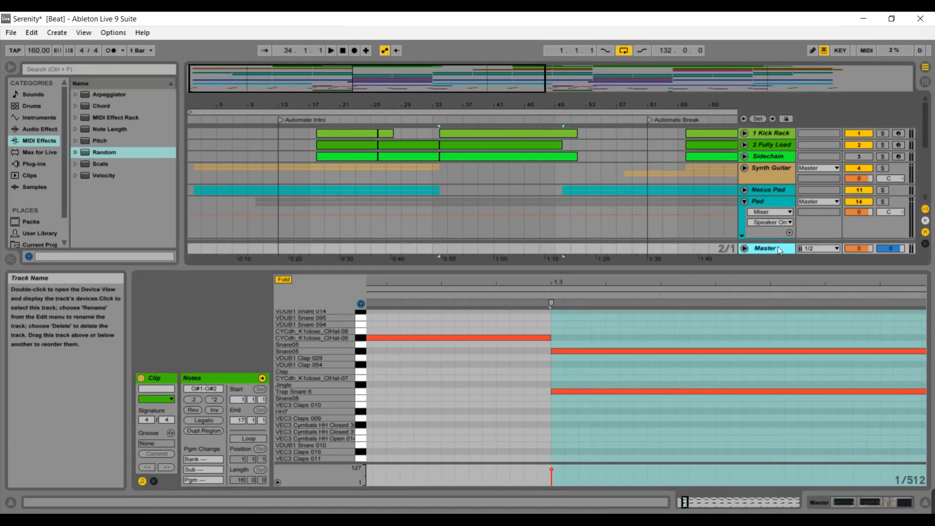
{"action": "double_click", "coordinate": [778, 246]}
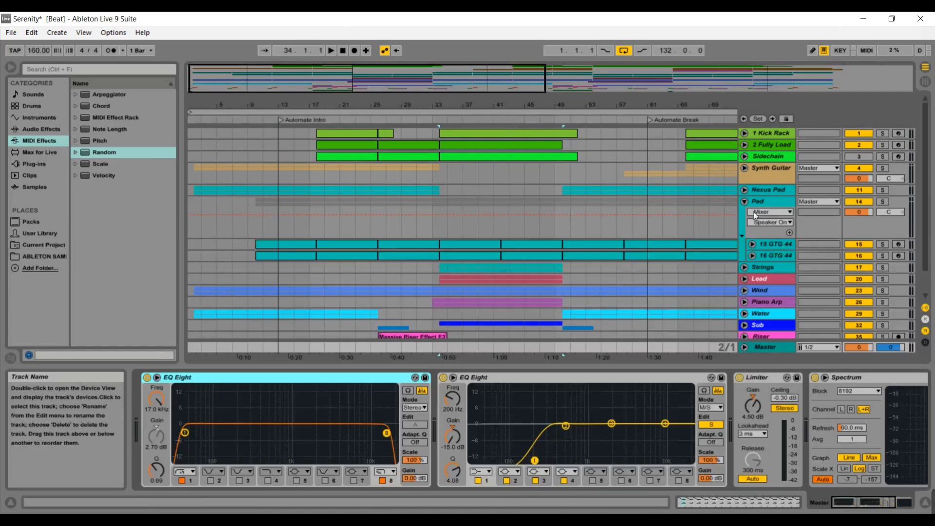
Reopen the 2 Fully Loaded track's third clip, view its full 16-bar drum pattern, and return to the folded track overview
{"action": "left_click", "coordinate": [744, 144]}
{"action": "left_click", "coordinate": [530, 145]}
{"action": "double_click", "coordinate": [530, 146]}
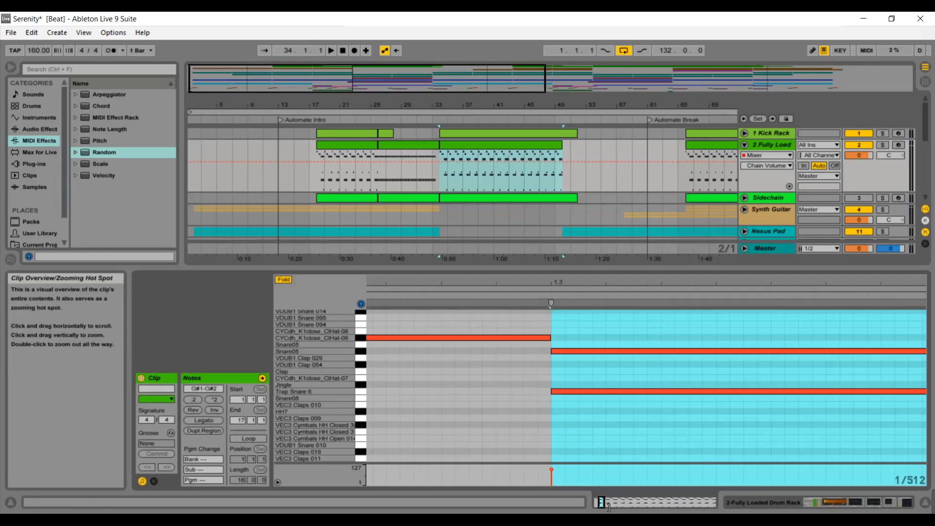
{"action": "left_click_drag", "start_coordinate": [606, 505], "coordinate": [612, 448]}
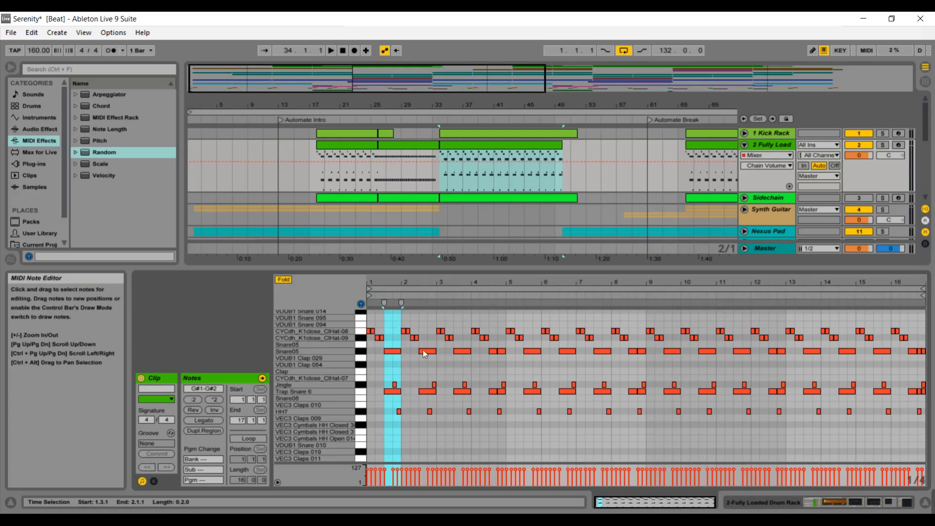
{"action": "left_click", "coordinate": [784, 250]}
{"action": "left_click", "coordinate": [745, 145]}
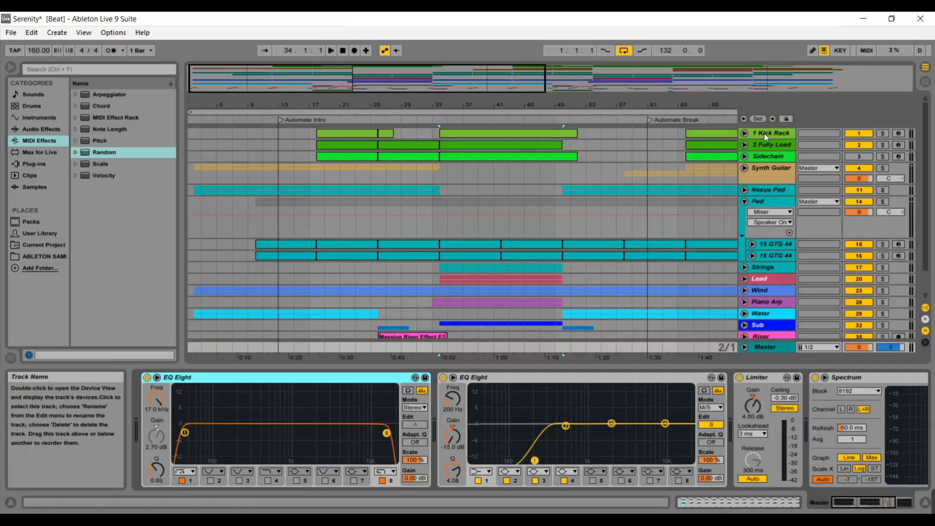
Inspect the snare roll clip at bar 26 of the 2 Fully Loaded track, and fold that track and the Pad group
{"action": "left_click", "coordinate": [745, 145]}
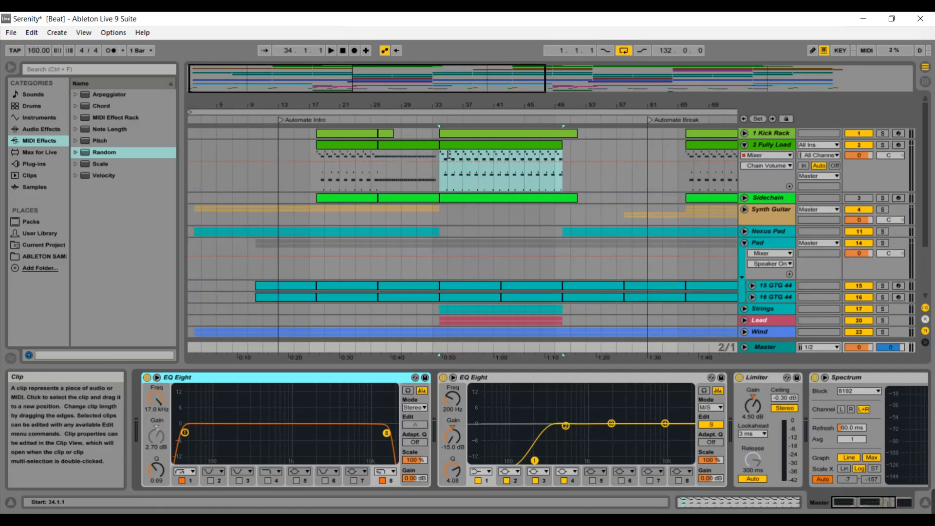
{"action": "double_click", "coordinate": [419, 148]}
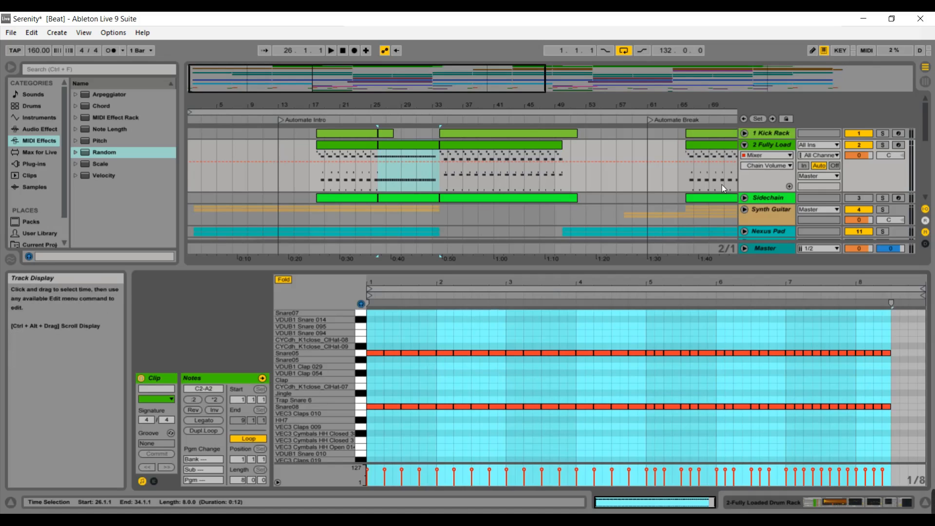
{"action": "left_click", "coordinate": [745, 144]}
{"action": "left_click", "coordinate": [775, 252]}
{"action": "left_click", "coordinate": [744, 200]}
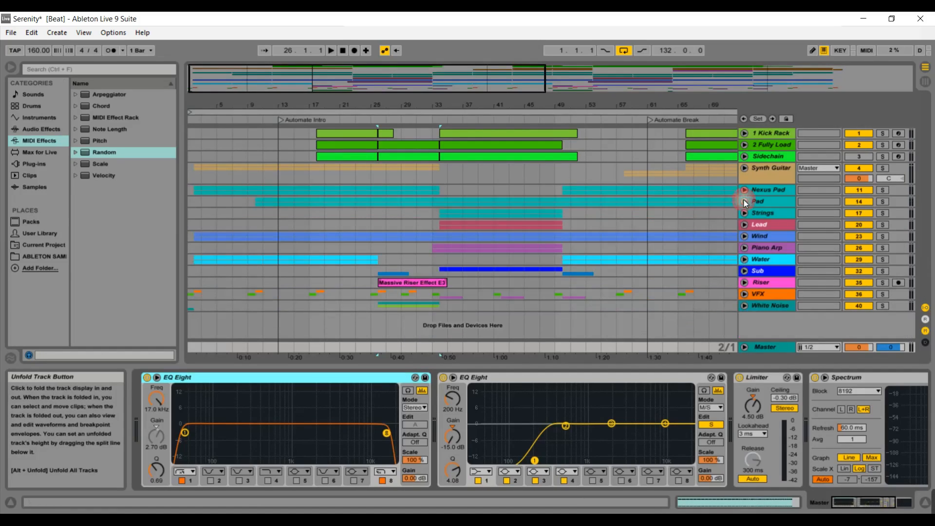
Unfold the 1 Kick Rack track, examine its clips at bars 18 and 26 in the arrangement, and fold it again
{"action": "left_click_drag", "start_coordinate": [529, 92], "coordinate": [529, 70]}
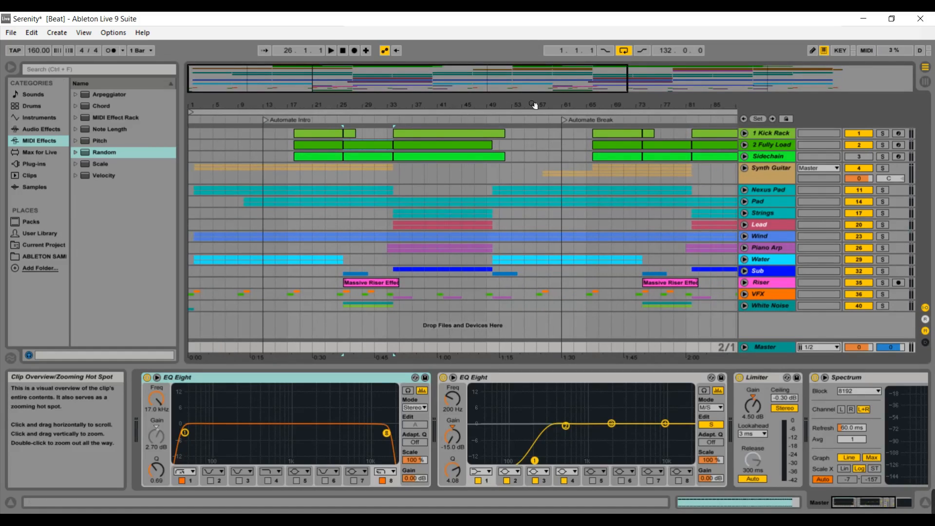
{"action": "left_click_drag", "start_coordinate": [418, 87], "coordinate": [405, 100]}
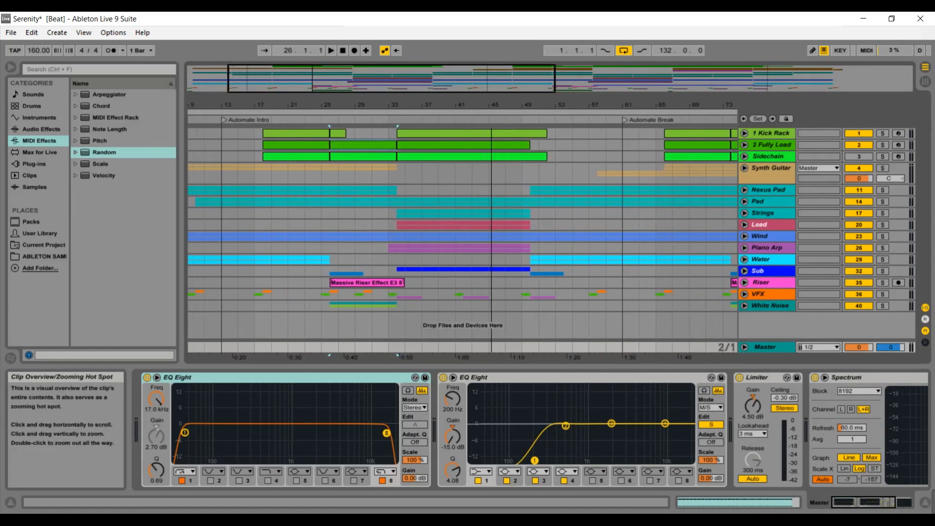
{"action": "left_click", "coordinate": [744, 132]}
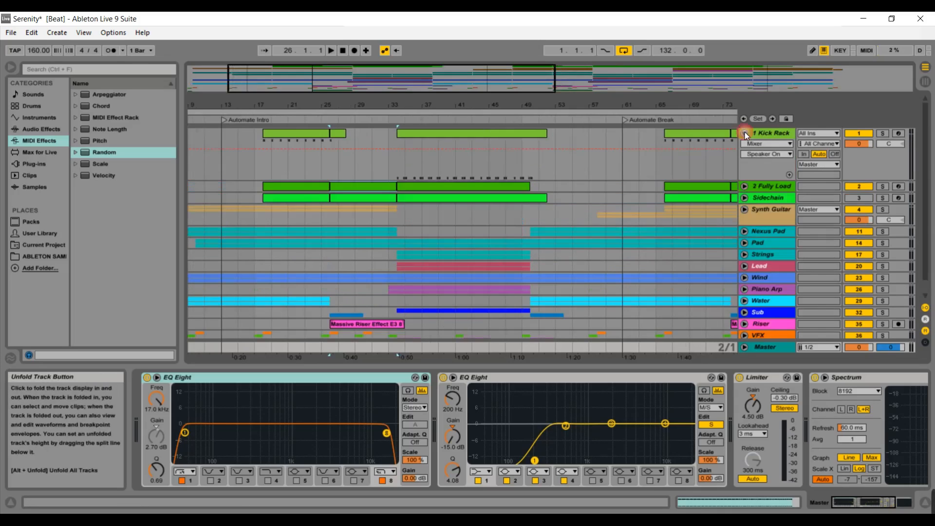
{"action": "left_click_drag", "start_coordinate": [319, 92], "coordinate": [311, 104]}
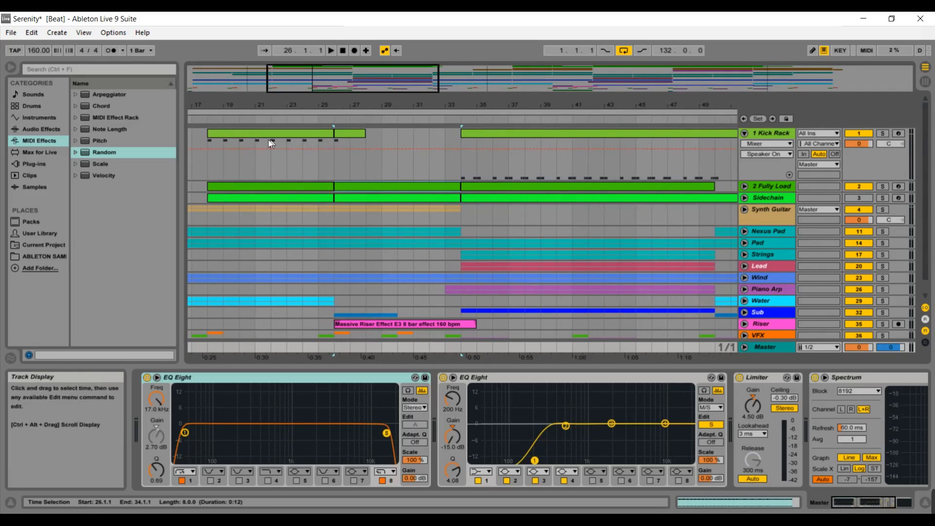
{"action": "left_click", "coordinate": [222, 134]}
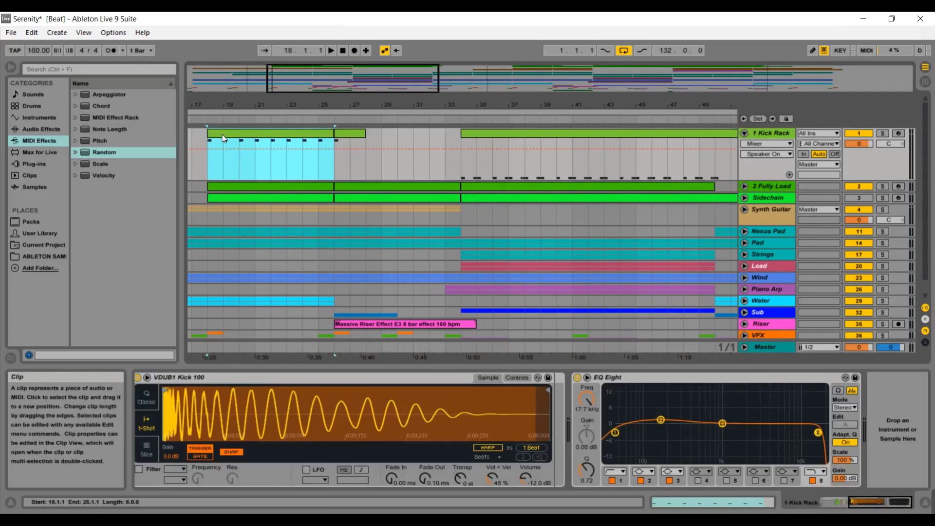
{"action": "left_click", "coordinate": [355, 133]}
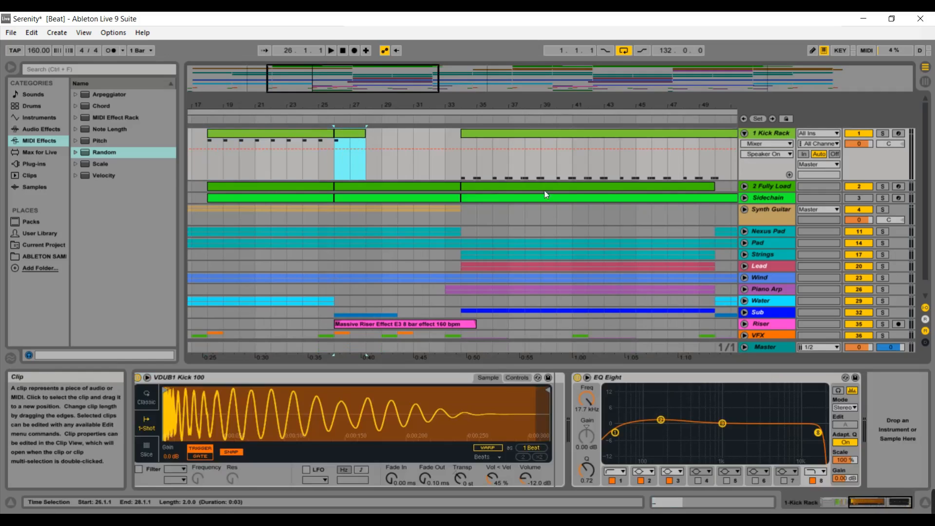
{"action": "left_click", "coordinate": [744, 133]}
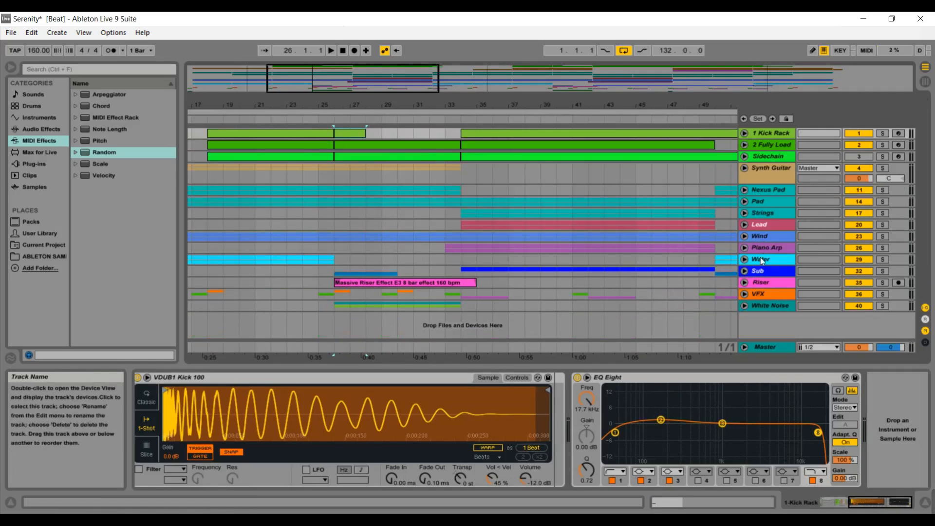
Expand the Sub group and display the Nexus device on its Subbomb track
{"action": "left_click", "coordinate": [745, 271]}
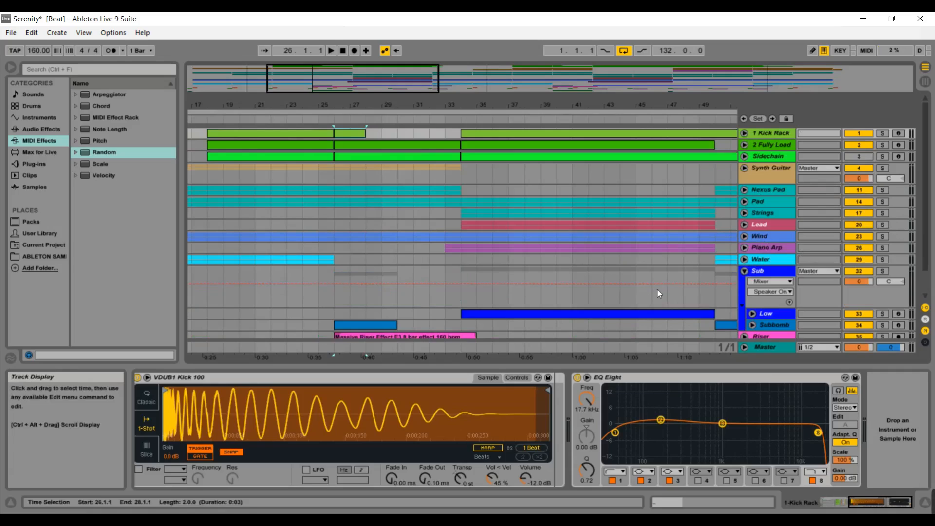
{"action": "left_click", "coordinate": [779, 325]}
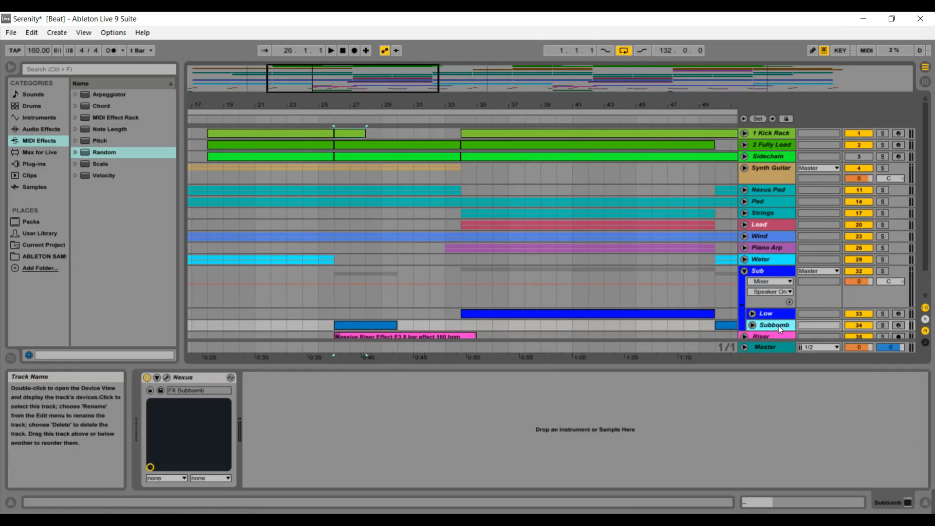
View the FX Subbomb preset in the Subbomb track's Nexus plug-in, close the plug-in window, and fold the Sub group
{"action": "left_click", "coordinate": [166, 378]}
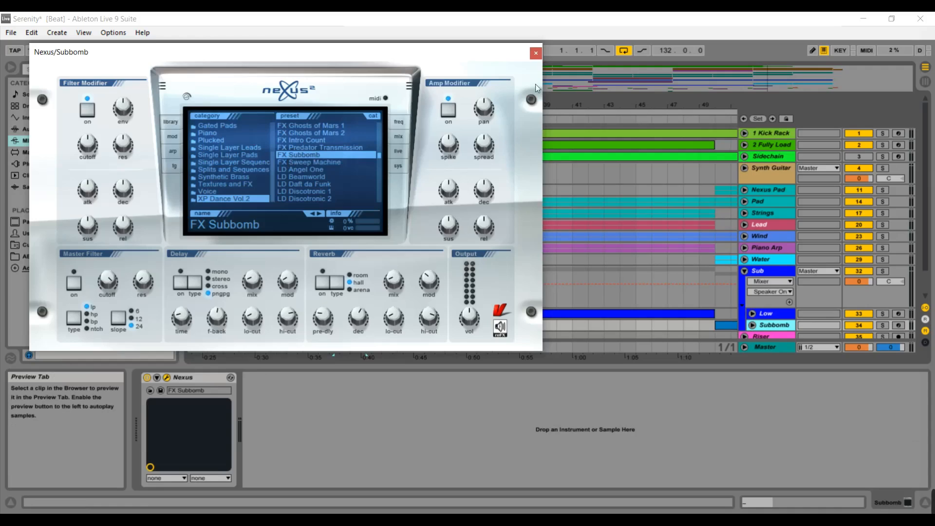
{"action": "left_click", "coordinate": [536, 53]}
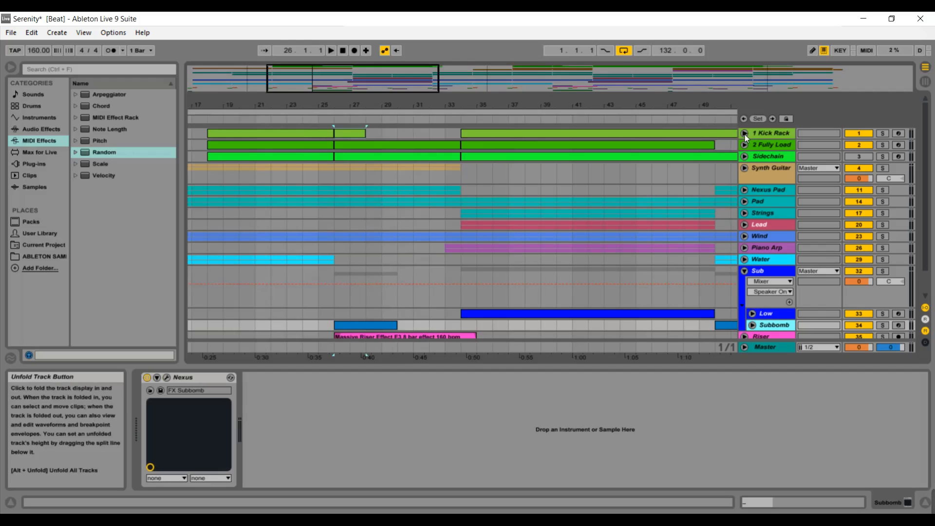
{"action": "left_click", "coordinate": [745, 271]}
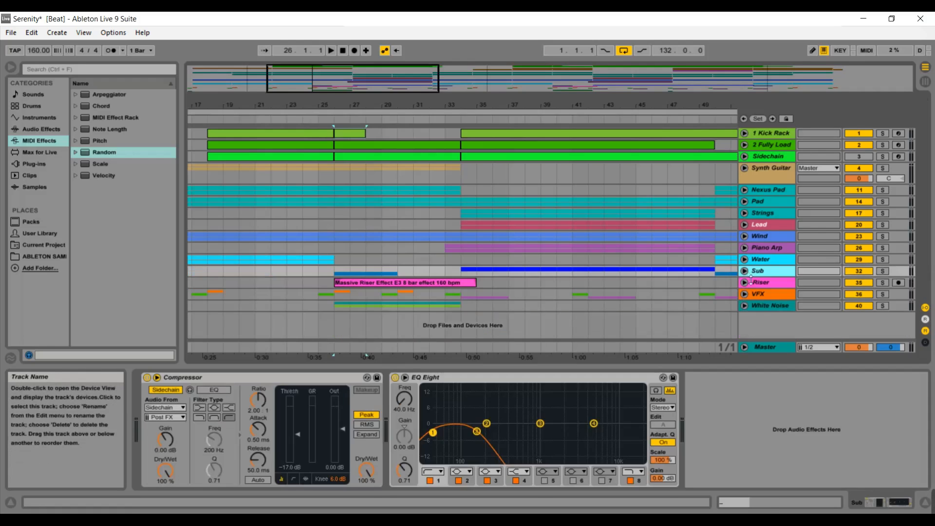
Display the Master track's devices, play the arrangement from bar 26, and bring the Limiter and full Spectrum into view
{"action": "left_click", "coordinate": [766, 346]}
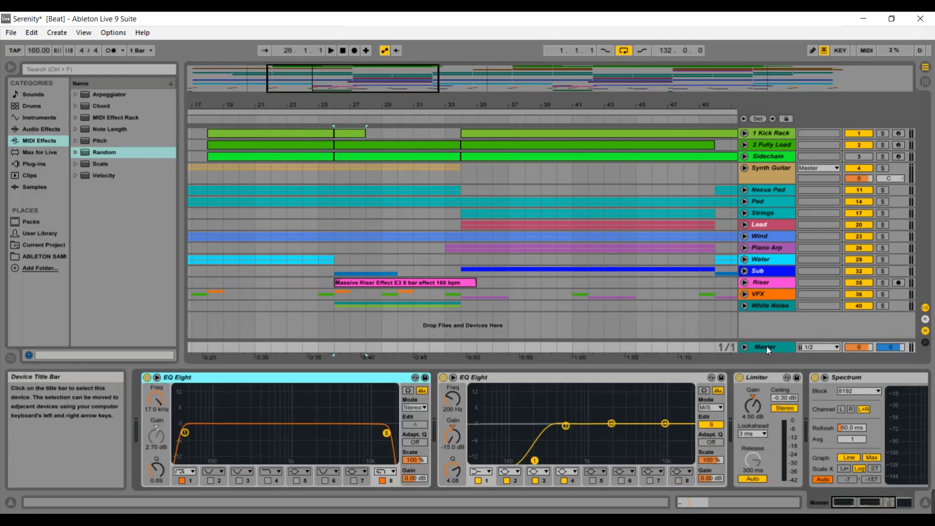
{"action": "left_click_drag", "start_coordinate": [380, 88], "coordinate": [379, 77]}
{"action": "left_click", "coordinate": [368, 122]}
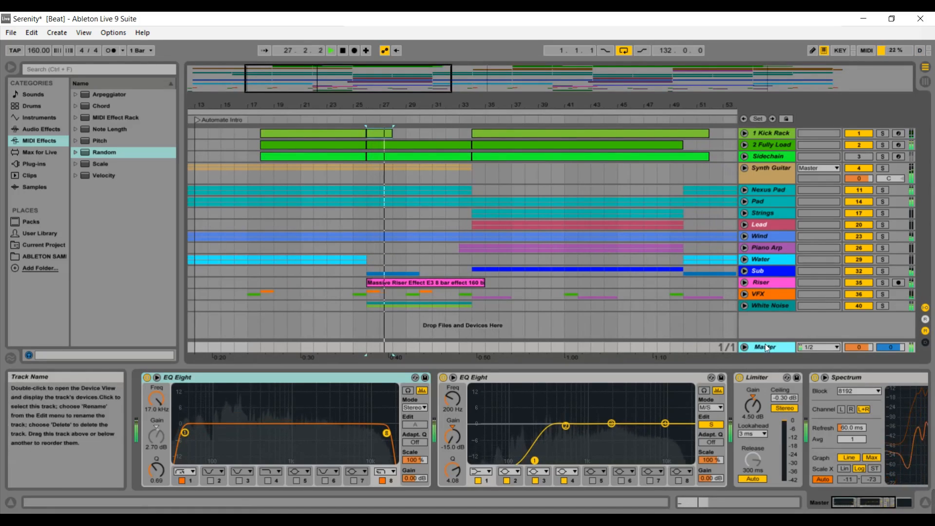
{"action": "left_click_drag", "start_coordinate": [855, 501], "coordinate": [866, 499]}
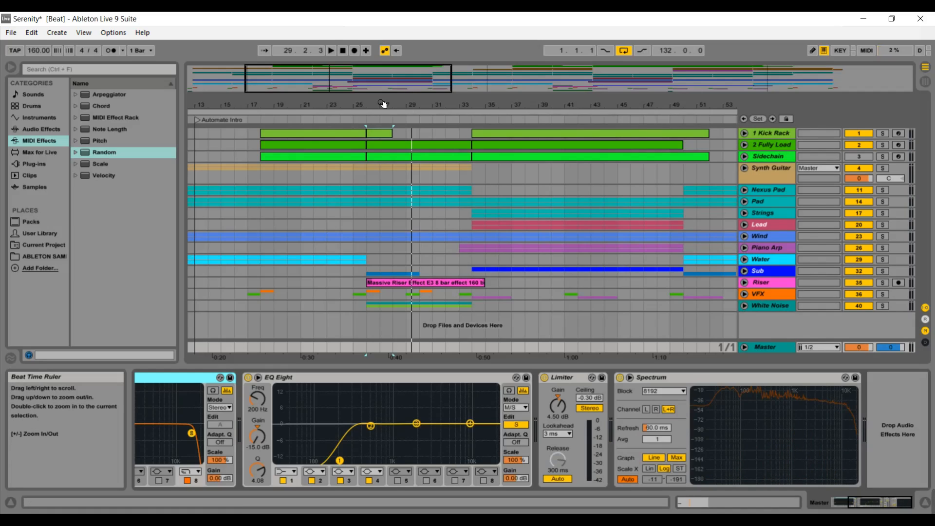
Expand the VFX group, inspect the samples on its 37 Clap and 38 VEE FX tracks, and fold the group again
{"action": "left_click_drag", "start_coordinate": [375, 90], "coordinate": [363, 92]}
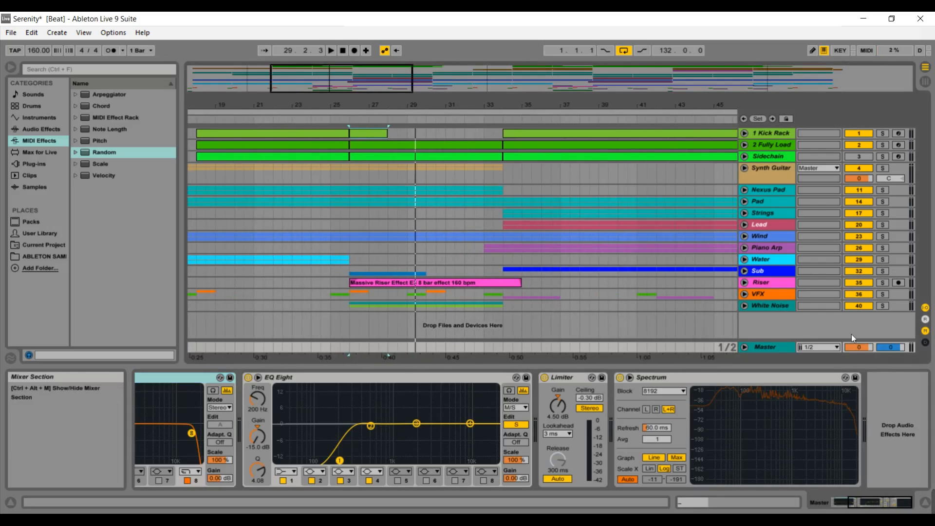
{"action": "left_click", "coordinate": [745, 286]}
{"action": "left_click", "coordinate": [745, 285]}
{"action": "left_click", "coordinate": [744, 294]}
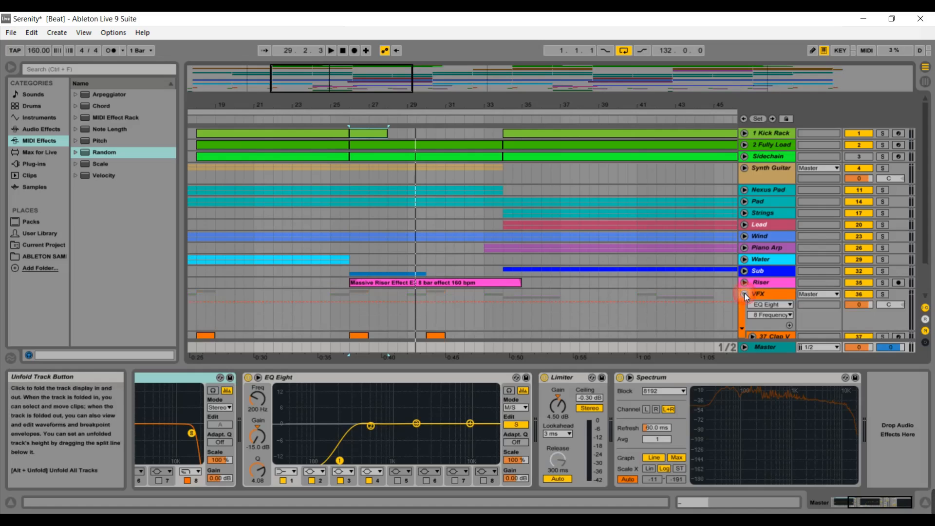
{"action": "left_click_drag", "start_coordinate": [926, 200], "coordinate": [928, 239]}
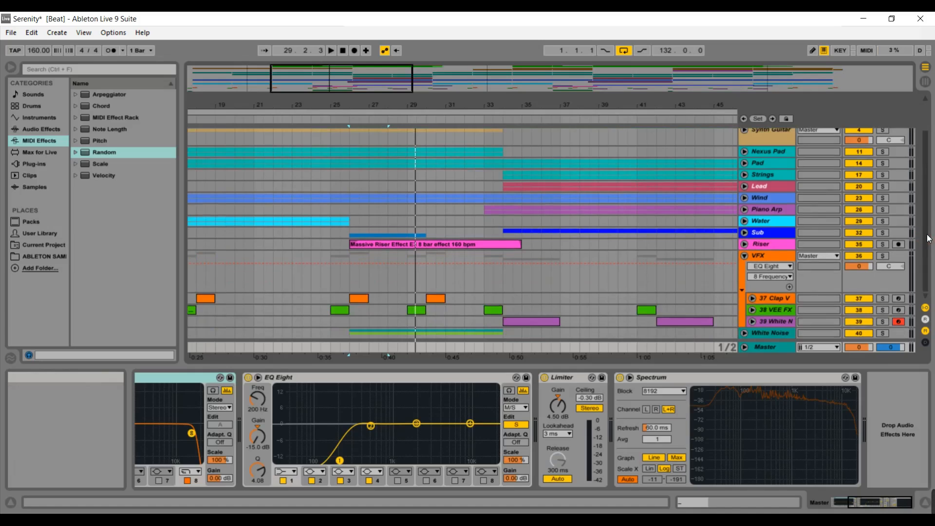
{"action": "left_click", "coordinate": [773, 297]}
{"action": "left_click", "coordinate": [774, 311]}
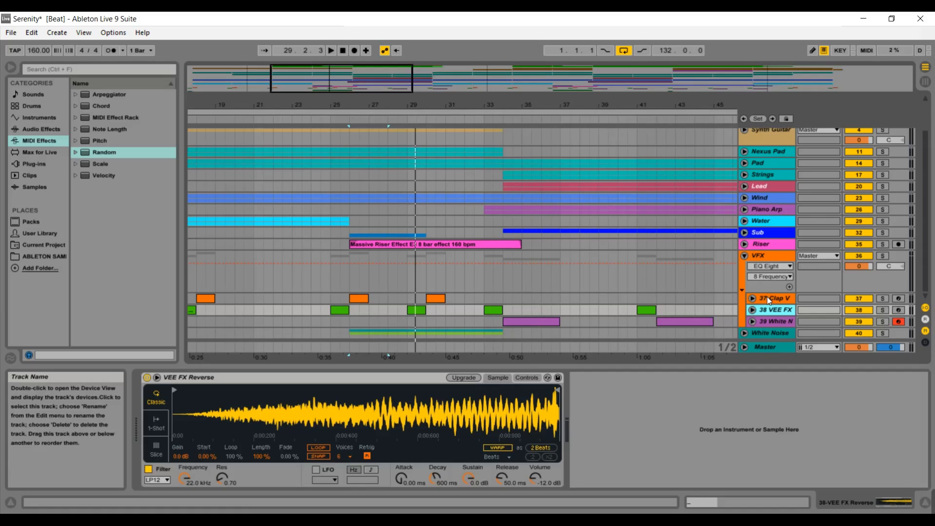
{"action": "left_click", "coordinate": [744, 255]}
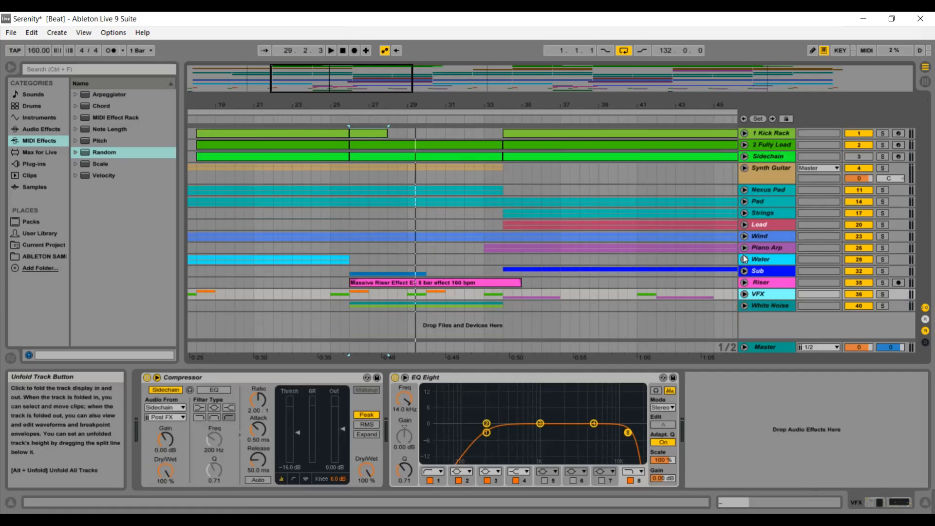
Expand the White Noise group, inspect the uplifter and downlifter samples on tracks 41 and 42, and fold the group
{"action": "left_click", "coordinate": [746, 306]}
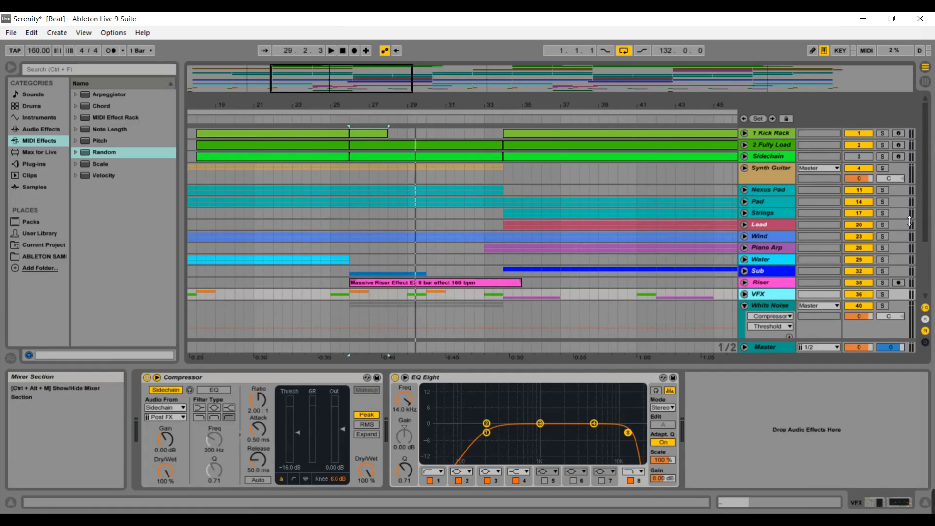
{"action": "scroll", "coordinate": [927, 210], "scroll_direction": "down", "scroll_amount": 3}
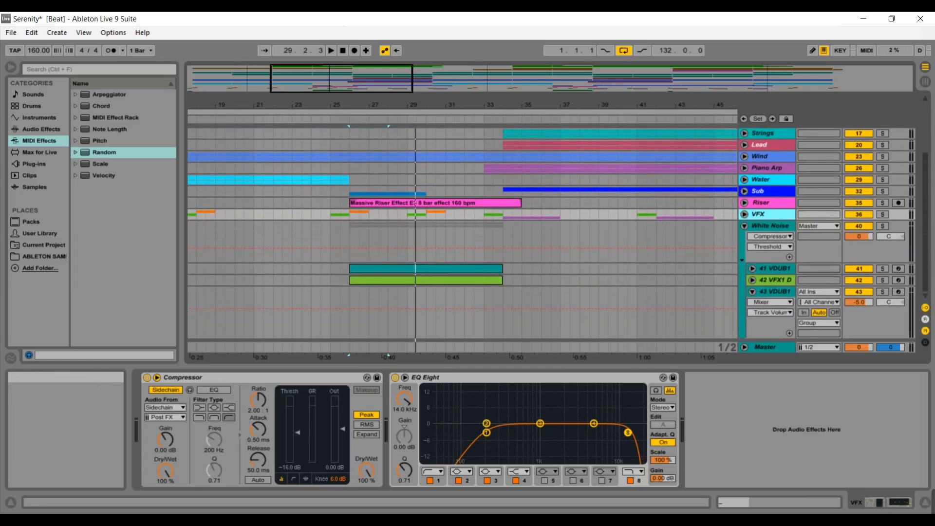
{"action": "left_click", "coordinate": [778, 268]}
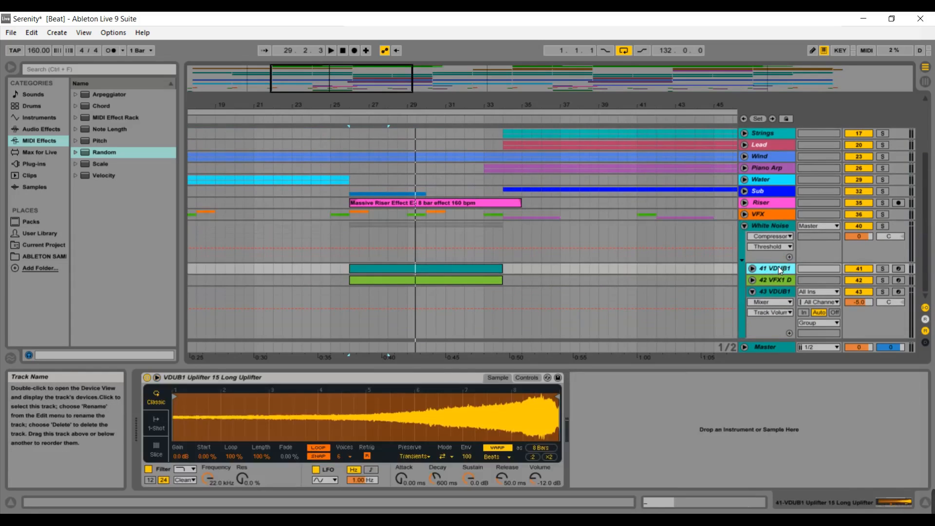
{"action": "left_click", "coordinate": [777, 281]}
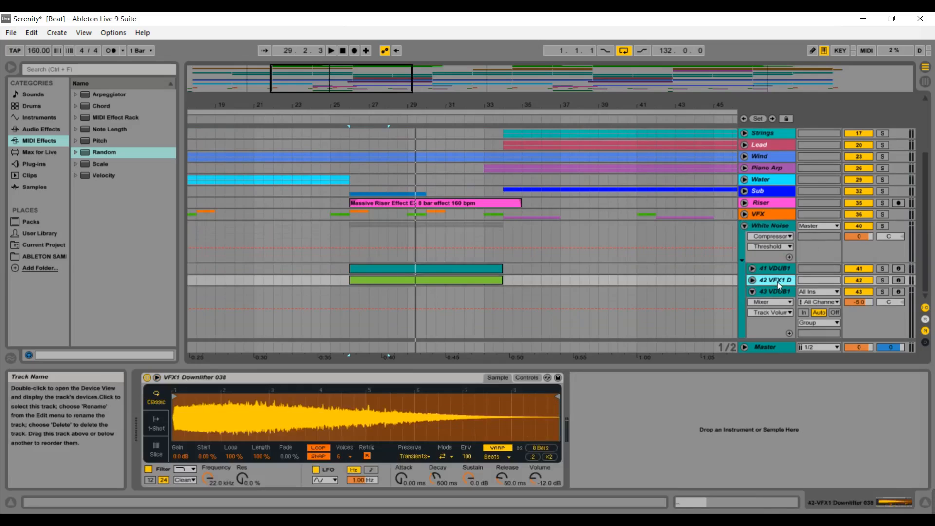
{"action": "left_click", "coordinate": [744, 227]}
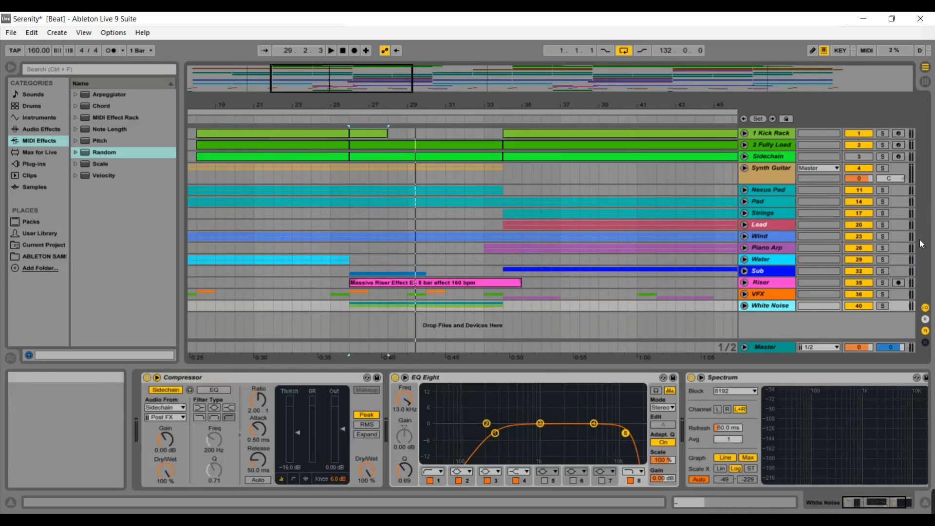
Unfold the 2 Fully Loaded track, review the notes of its snare roll clip leading up to bar 34, and fold the track
{"action": "left_click_drag", "start_coordinate": [363, 84], "coordinate": [383, 90]}
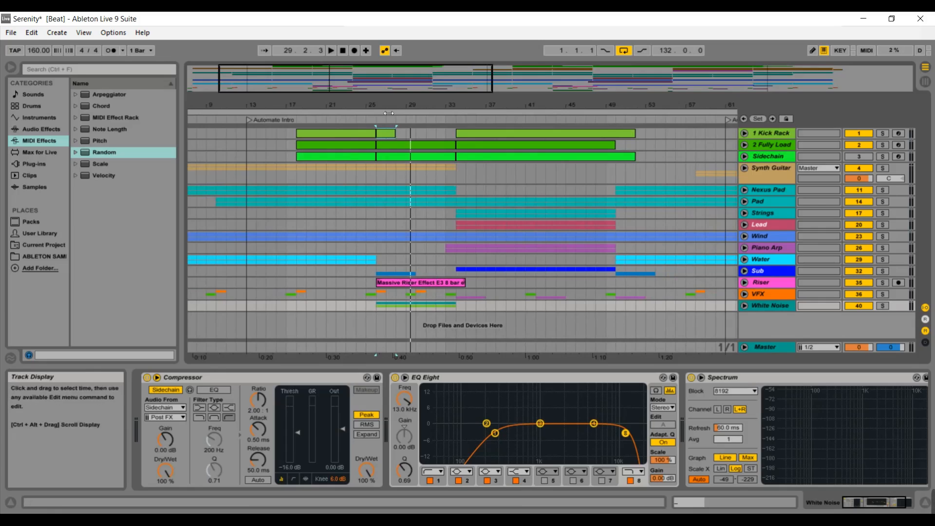
{"action": "left_click_drag", "start_coordinate": [384, 88], "coordinate": [412, 88]}
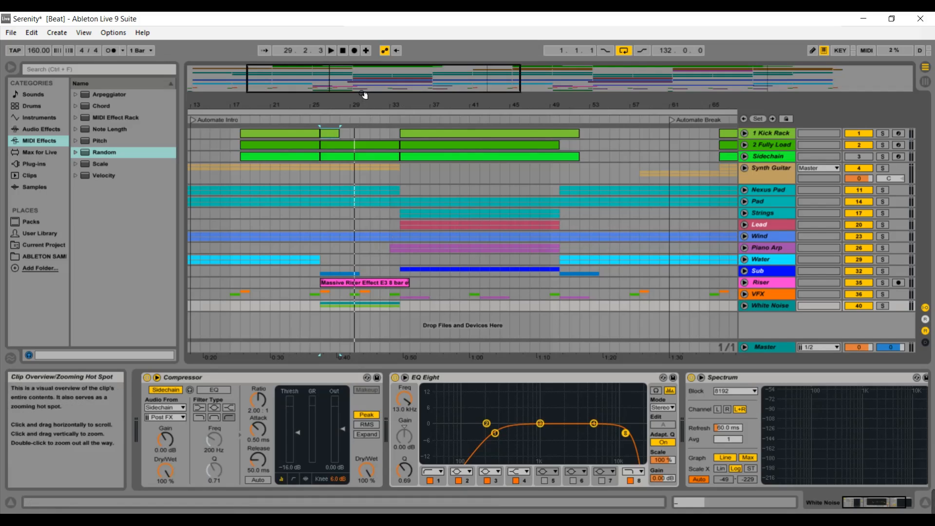
{"action": "mouse_move", "coordinate": [365, 94]}
{"action": "left_mouse_down"}
{"action": "mouse_move", "coordinate": [357, 95]}
{"action": "mouse_move", "coordinate": [382, 95]}
{"action": "left_mouse_up"}
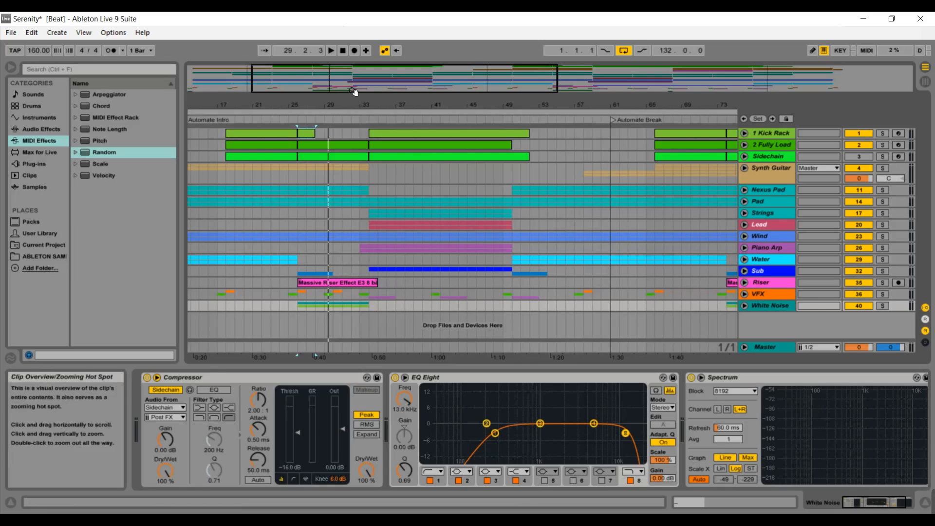
{"action": "left_click_drag", "start_coordinate": [355, 90], "coordinate": [360, 93]}
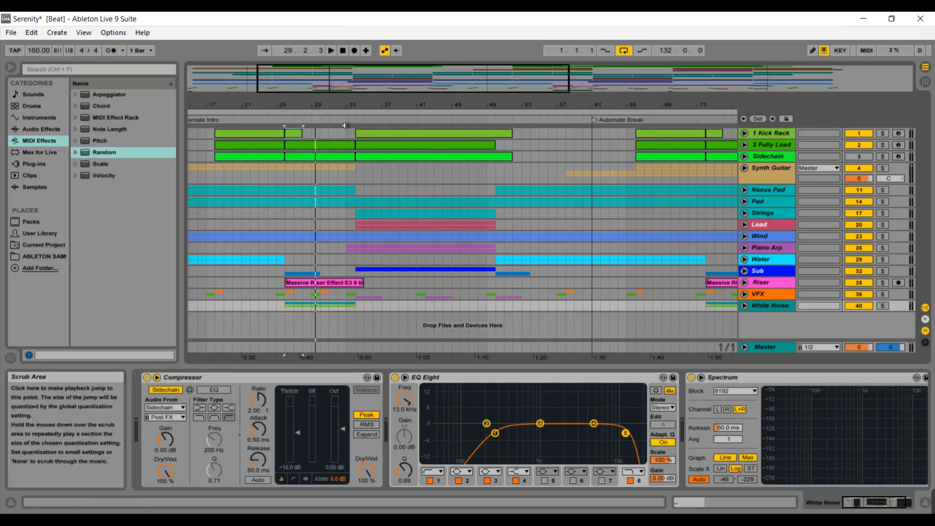
{"action": "left_click", "coordinate": [744, 144]}
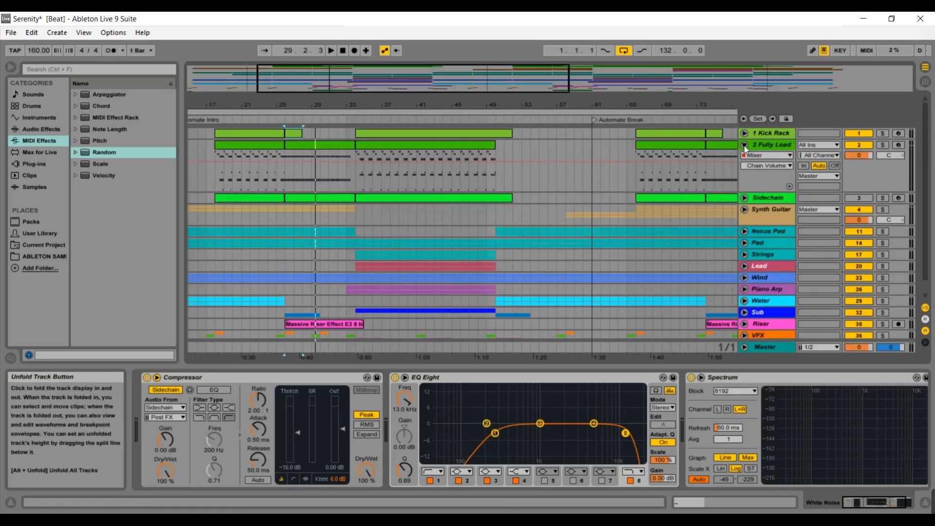
{"action": "double_click", "coordinate": [344, 145]}
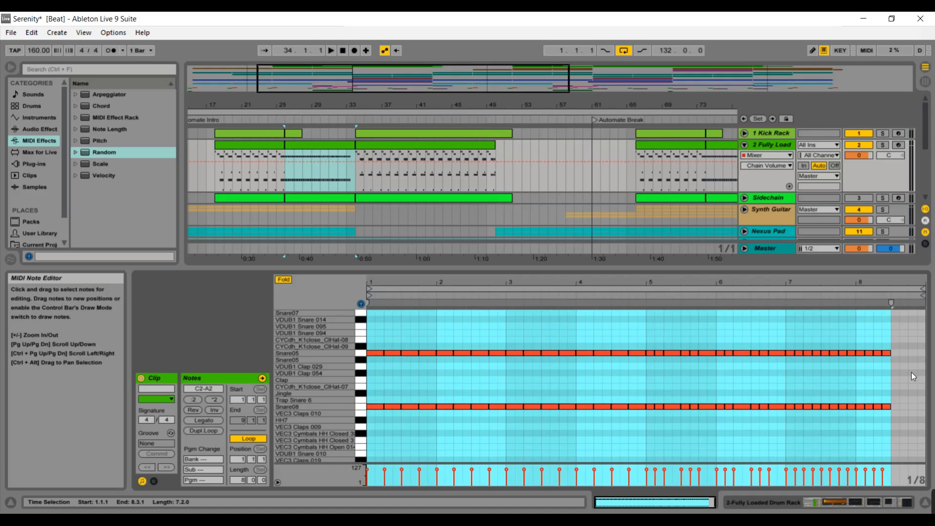
{"action": "left_click", "coordinate": [744, 145]}
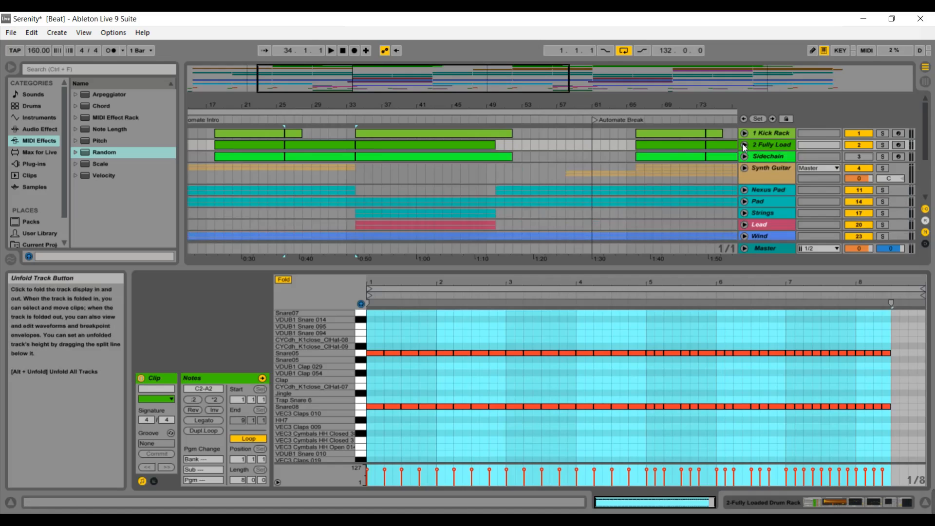
Show the Master track's devices, play the arrangement from bar 34, and stop playback
{"action": "double_click", "coordinate": [764, 250]}
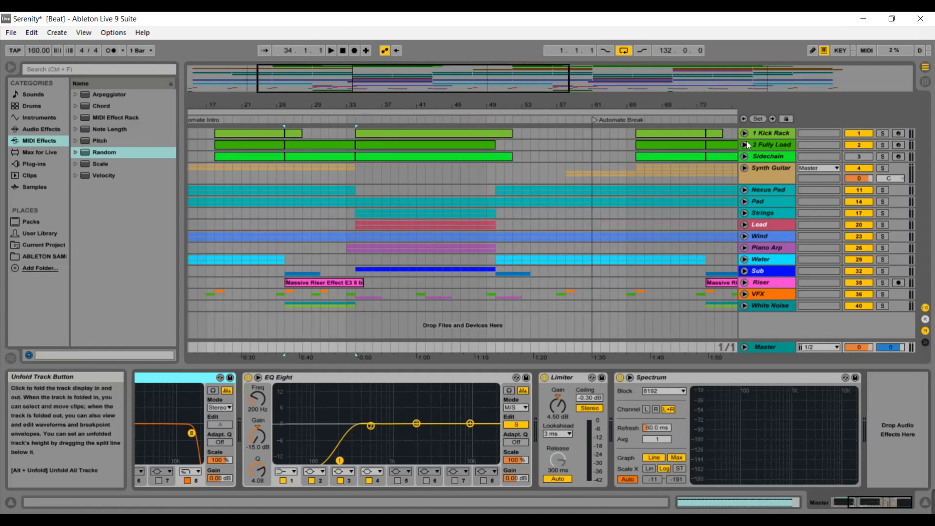
{"action": "left_click", "coordinate": [344, 124]}
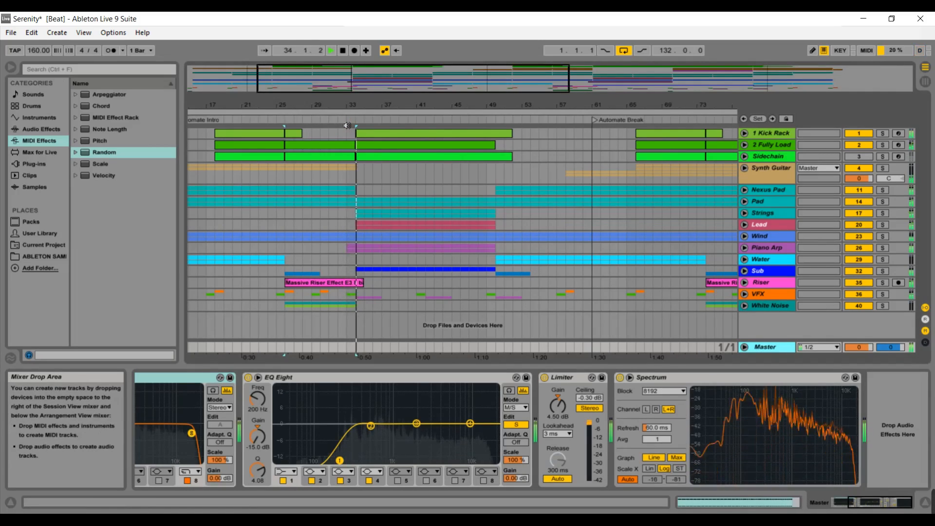
{"action": "left_click", "coordinate": [343, 51]}
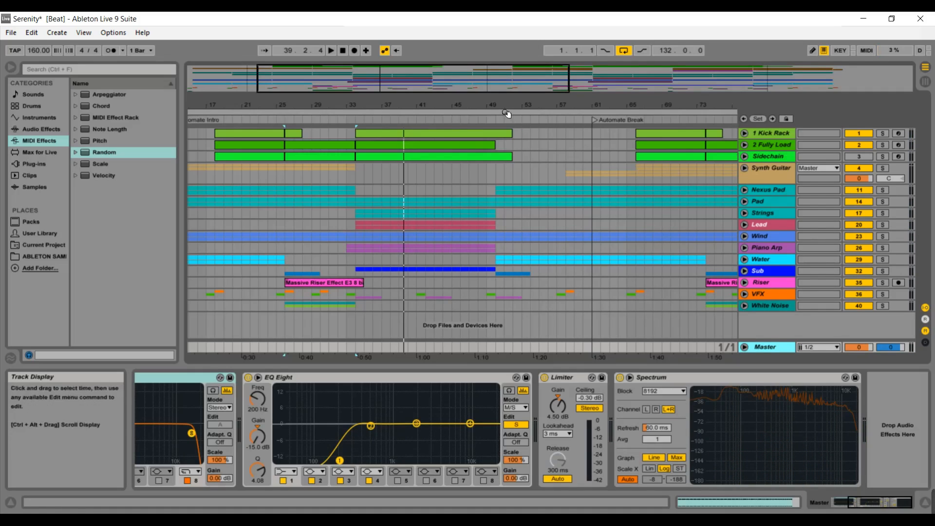
Expand the Lead group, view the ODSay synth on track 21 with its Lead Classic preset, close it, and fold the group
{"action": "mouse_move", "coordinate": [482, 84]}
{"action": "left_mouse_down"}
{"action": "mouse_move", "coordinate": [482, 321]}
{"action": "mouse_move", "coordinate": [469, 86]}
{"action": "left_mouse_up"}
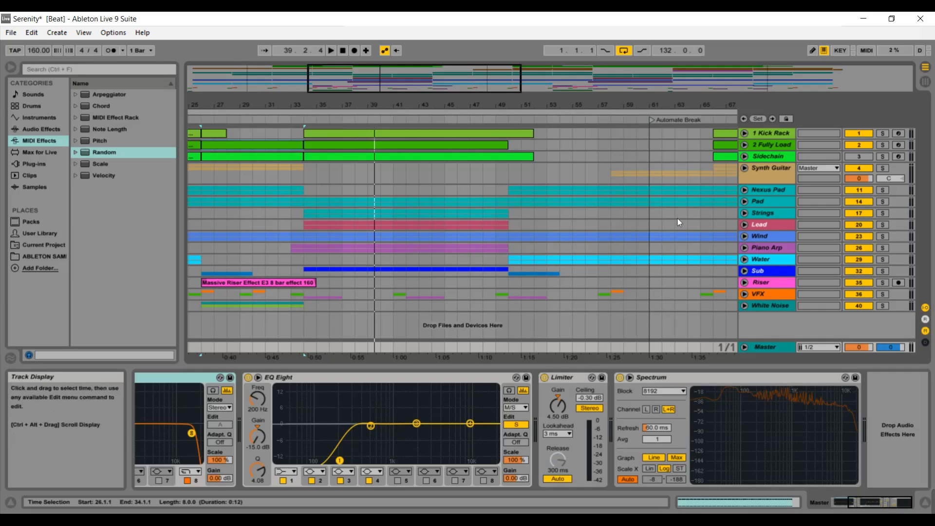
{"action": "left_click", "coordinate": [746, 223]}
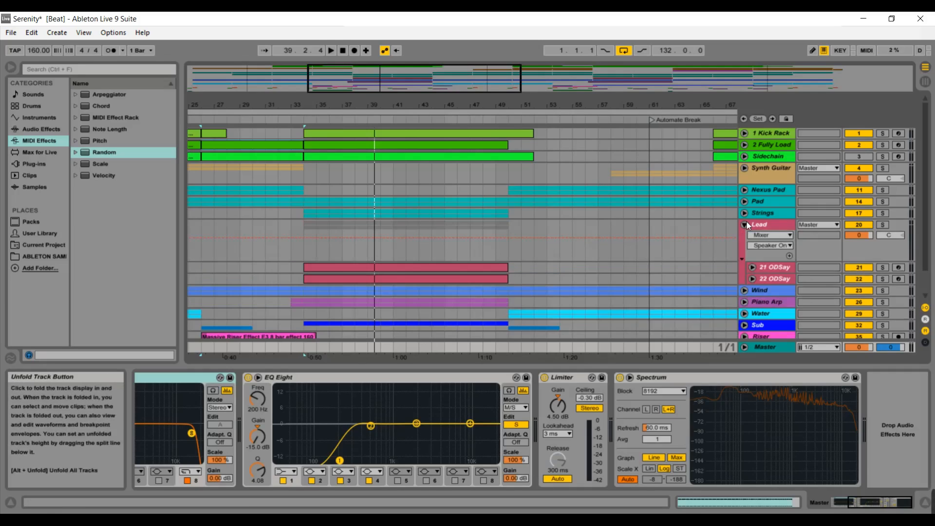
{"action": "left_click", "coordinate": [768, 270]}
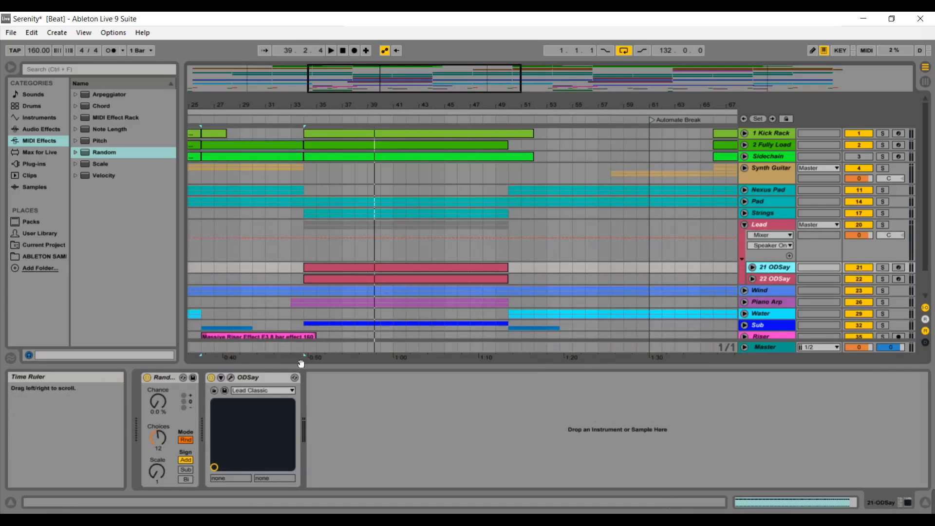
{"action": "left_click", "coordinate": [232, 378]}
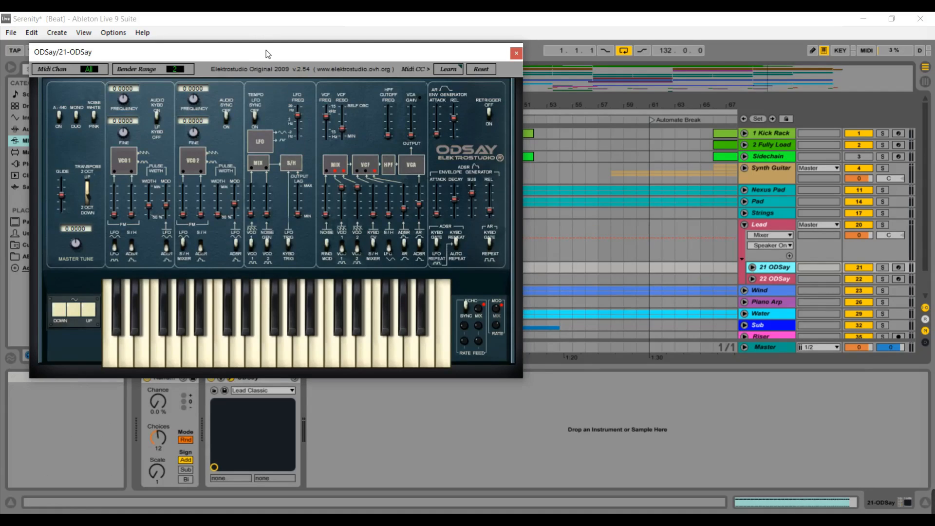
{"action": "left_click", "coordinate": [517, 52]}
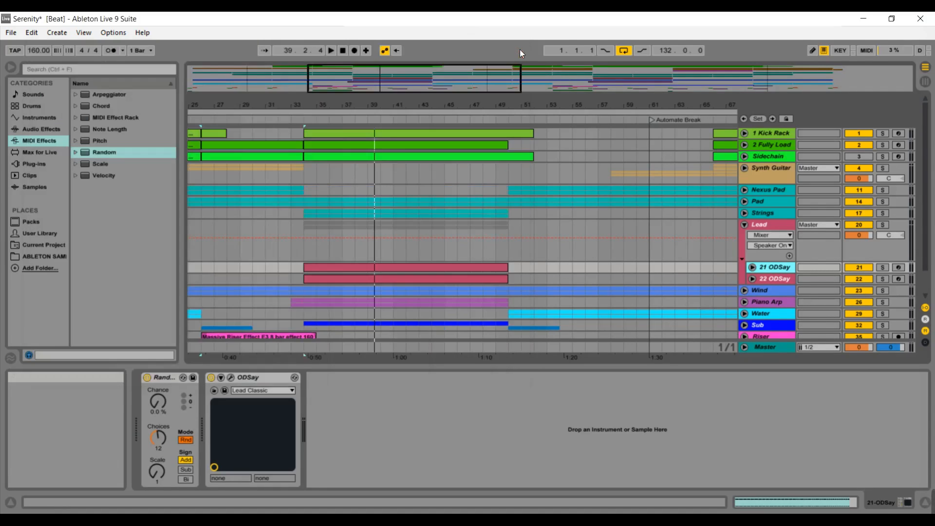
{"action": "left_click", "coordinate": [746, 224]}
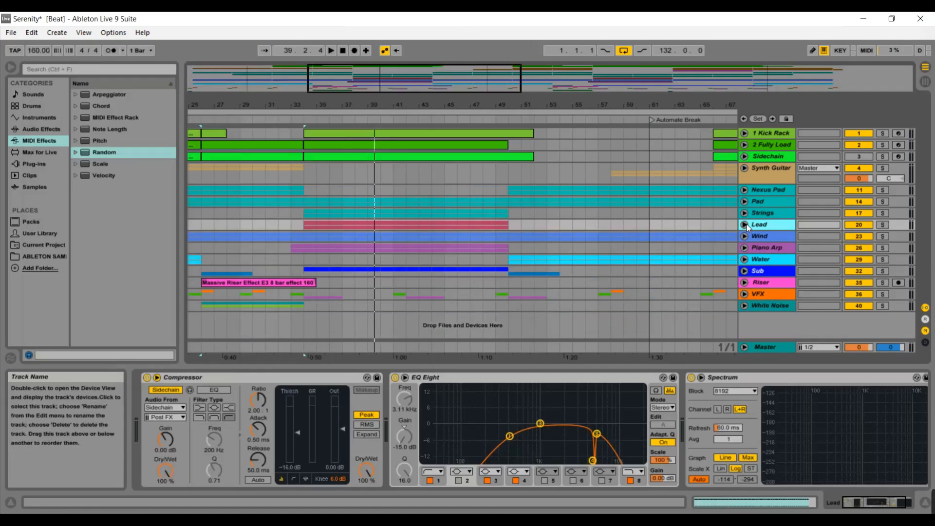
Expand the Piano Arp group and open the Nexus plug-in on track 27 to view its PN Pop Keys preset
{"action": "left_click", "coordinate": [745, 249]}
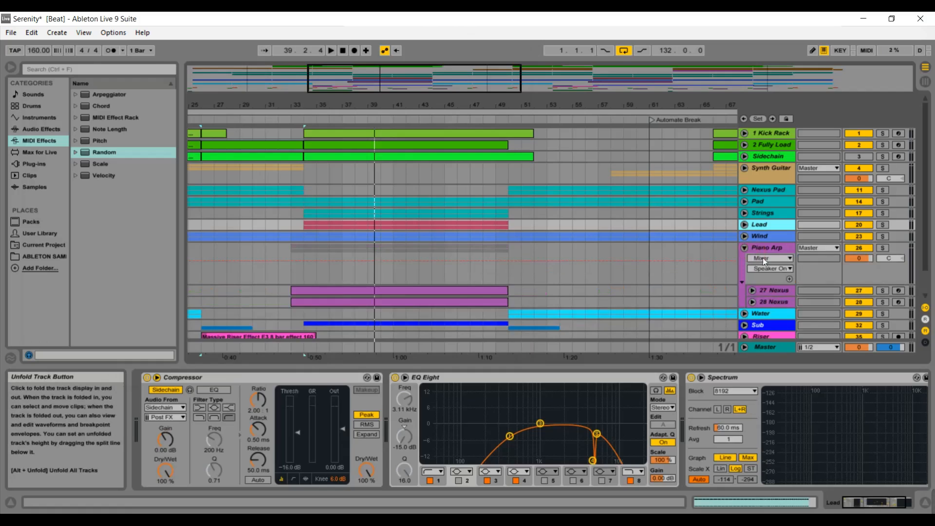
{"action": "left_click", "coordinate": [776, 290]}
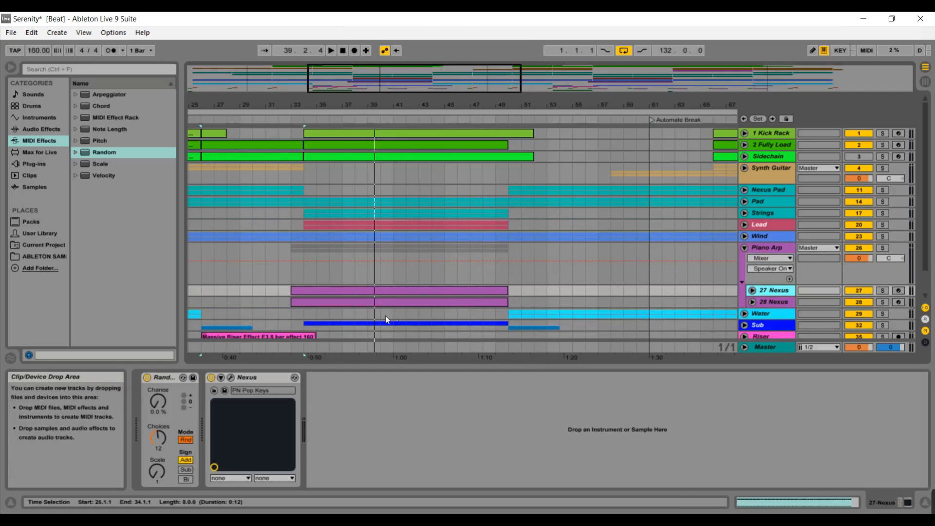
{"action": "left_click", "coordinate": [233, 378]}
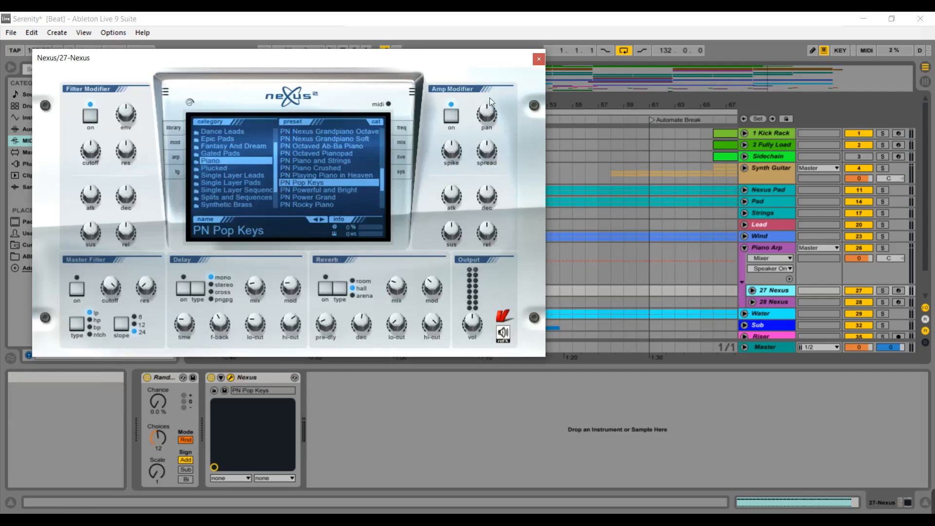
Close the Nexus plug-in, fold the Piano Arp group, and show the Master track's devices
{"action": "left_click", "coordinate": [539, 59]}
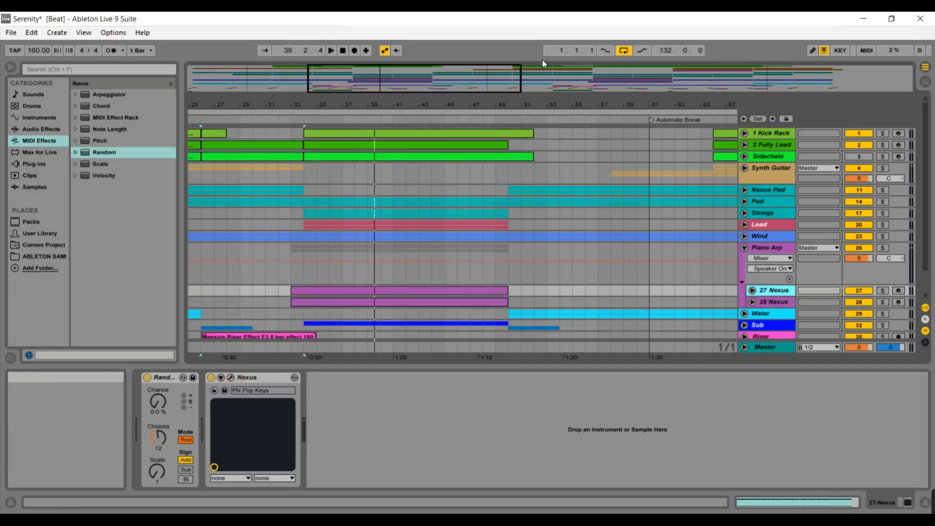
{"action": "left_click", "coordinate": [746, 249]}
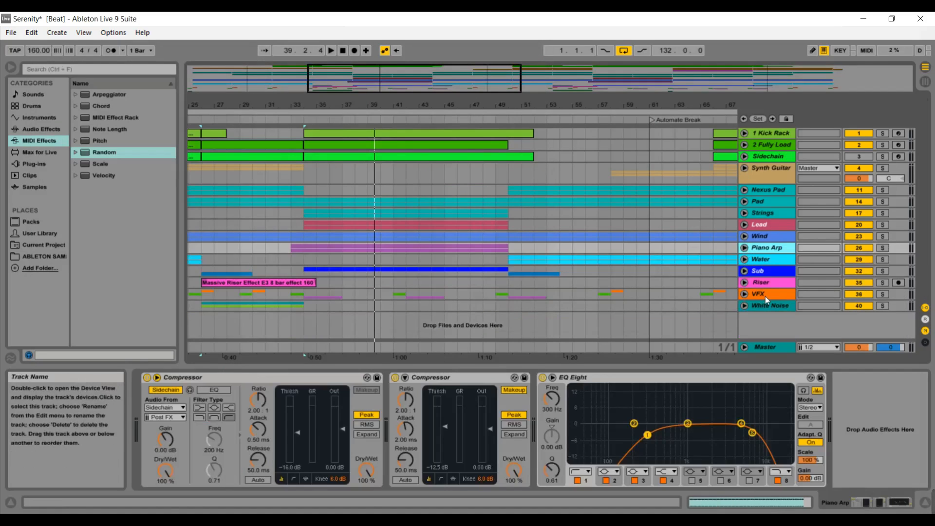
{"action": "left_click", "coordinate": [765, 346]}
{"action": "left_click_drag", "start_coordinate": [485, 87], "coordinate": [513, 90]}
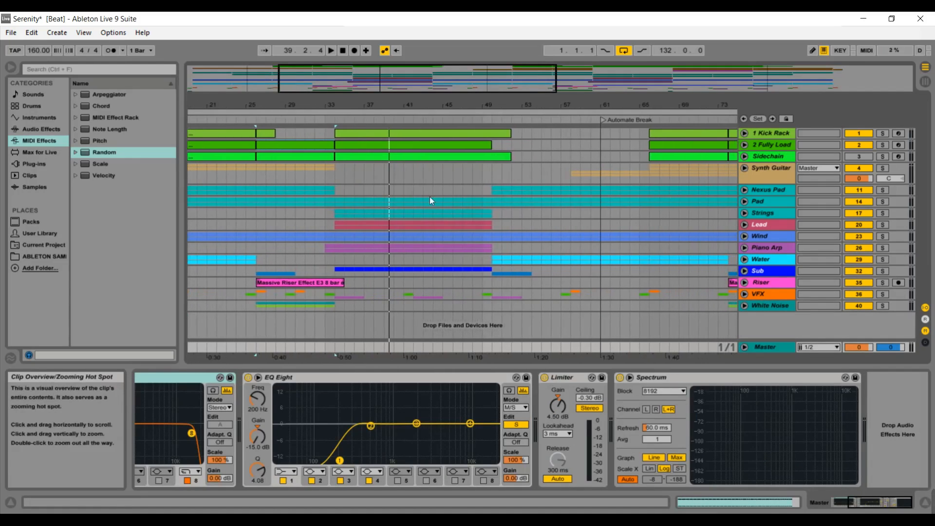
Expand the Strings group, view track 18's Nexus with its BR Hollywood Brass preset, close it, fold the group, and reselect the Master track
{"action": "left_click", "coordinate": [745, 213]}
{"action": "left_click", "coordinate": [771, 255]}
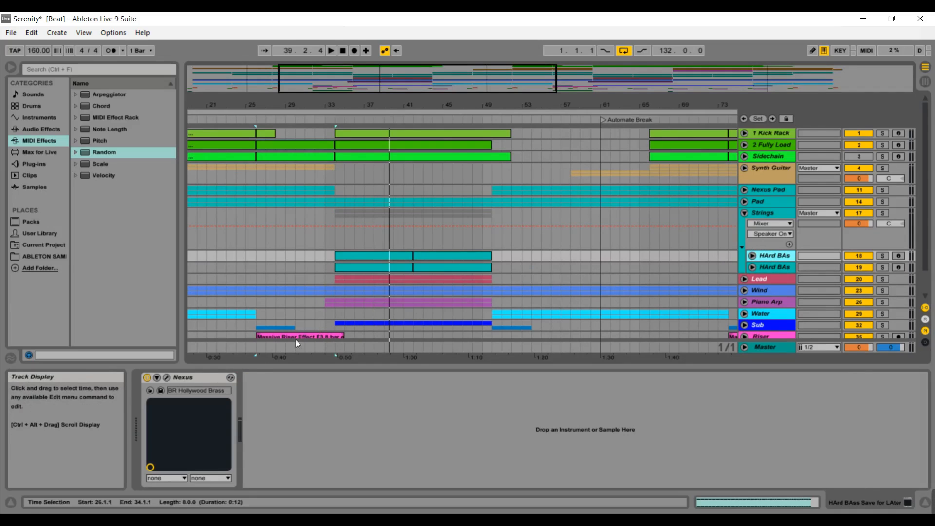
{"action": "left_click", "coordinate": [167, 378]}
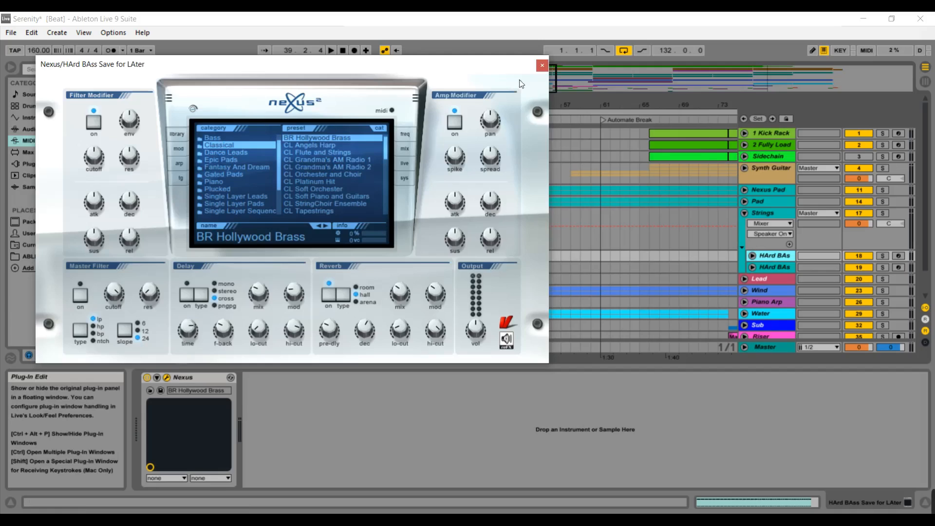
{"action": "left_click", "coordinate": [542, 65]}
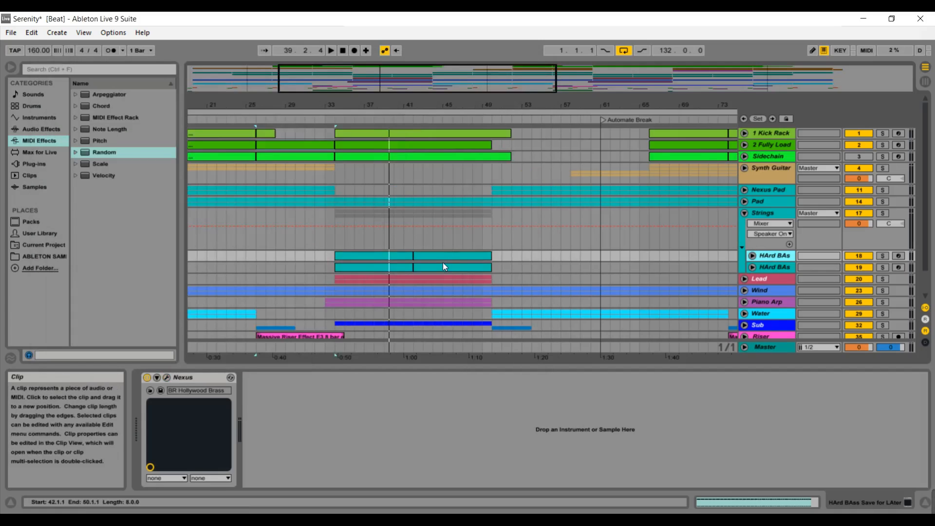
{"action": "left_click", "coordinate": [744, 213]}
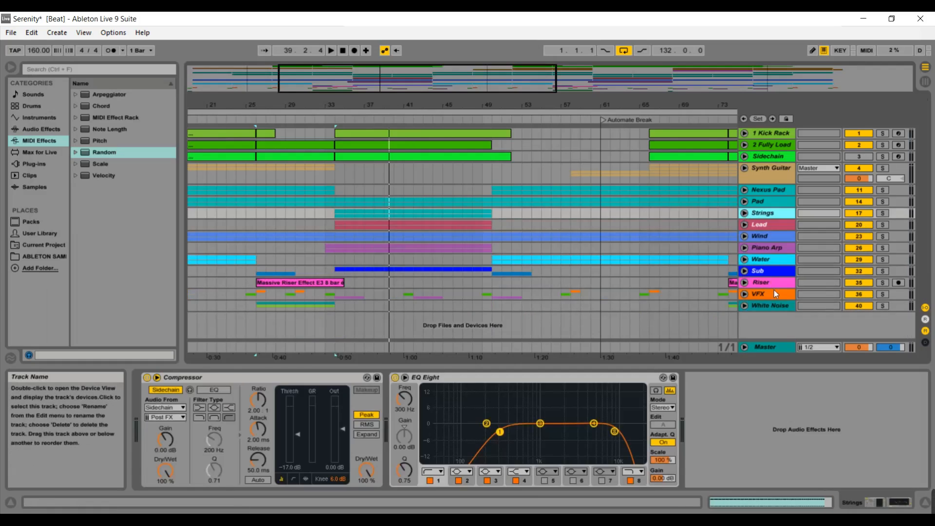
{"action": "left_click", "coordinate": [771, 346]}
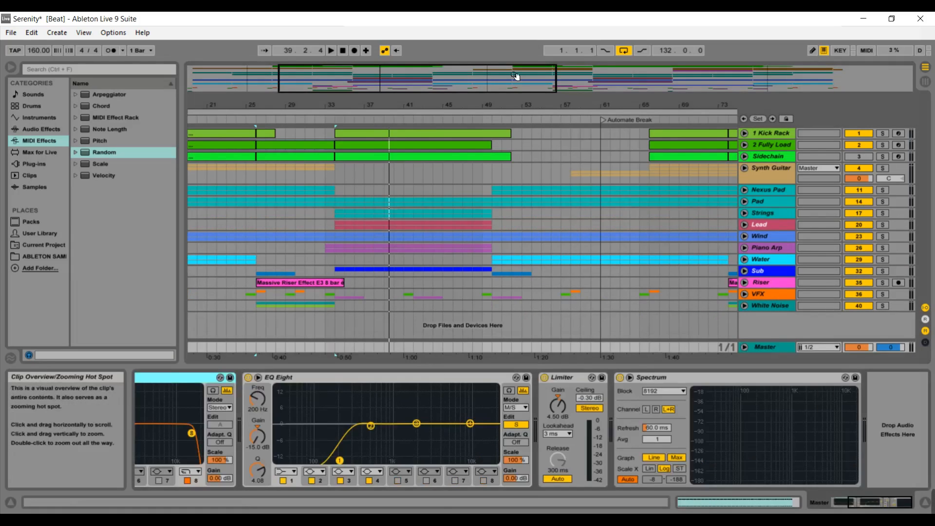
Expand the Sub group, review the notes of the Low track's clip starting at bar 34, and return to its Operator device
{"action": "left_click_drag", "start_coordinate": [496, 85], "coordinate": [546, 86]}
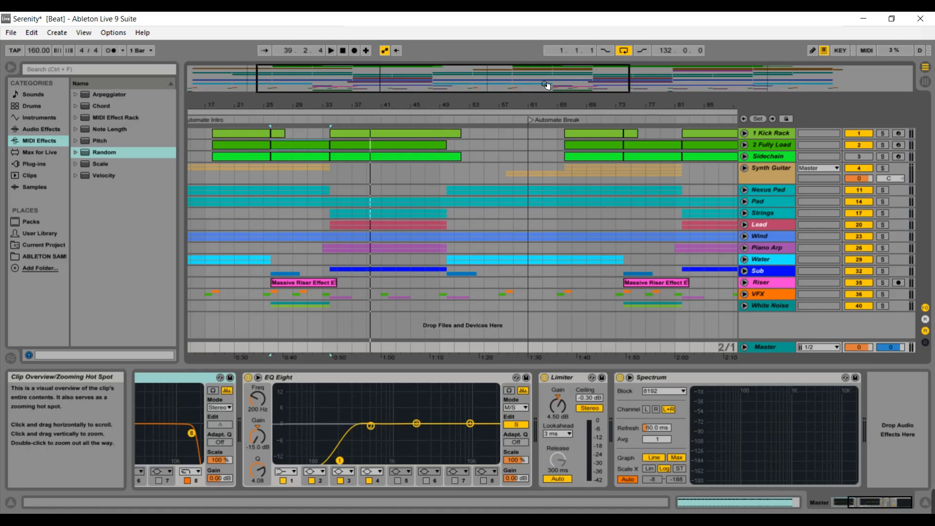
{"action": "left_click_drag", "start_coordinate": [547, 86], "coordinate": [571, 85]}
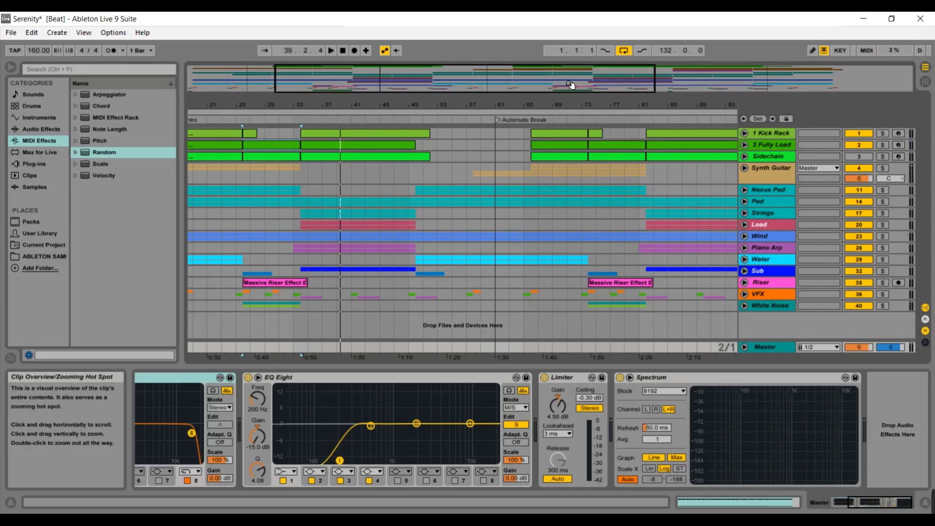
{"action": "left_click", "coordinate": [744, 271]}
{"action": "left_click", "coordinate": [767, 315]}
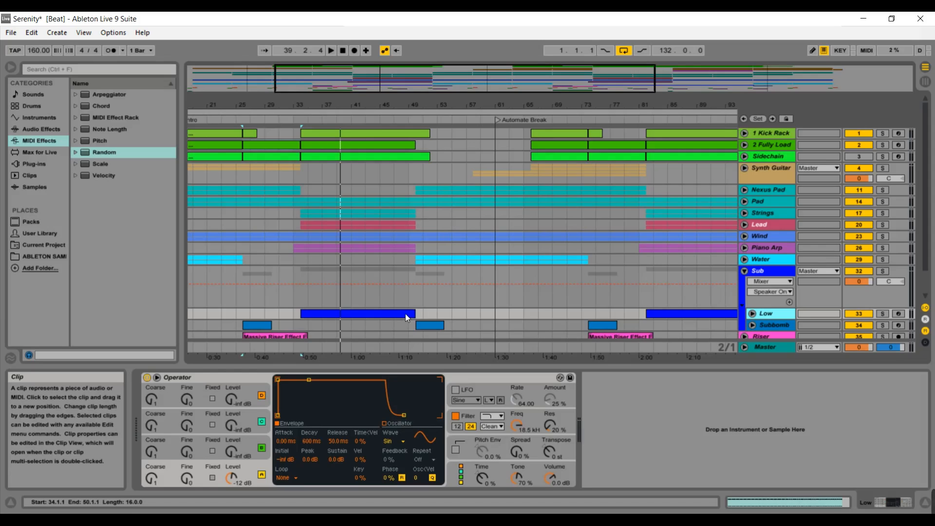
{"action": "left_click", "coordinate": [405, 313]}
{"action": "double_click", "coordinate": [405, 313]}
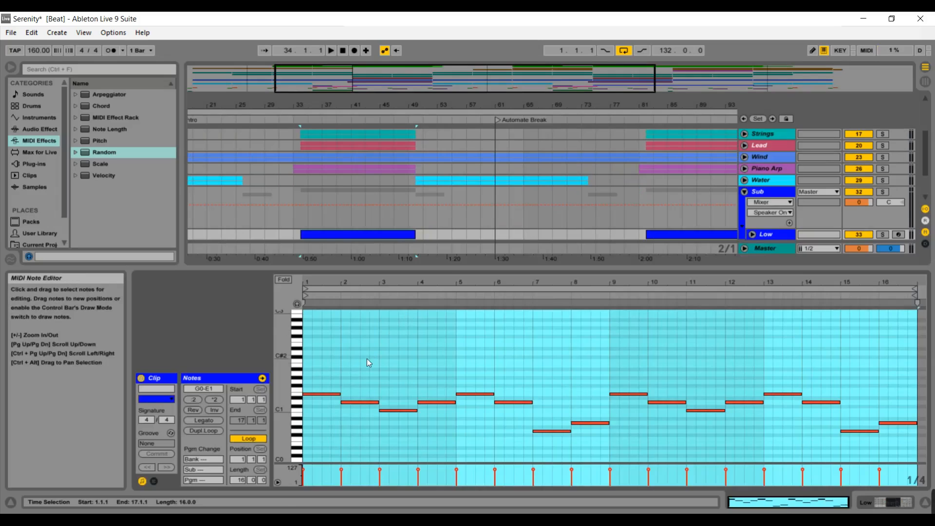
{"action": "double_click", "coordinate": [772, 235]}
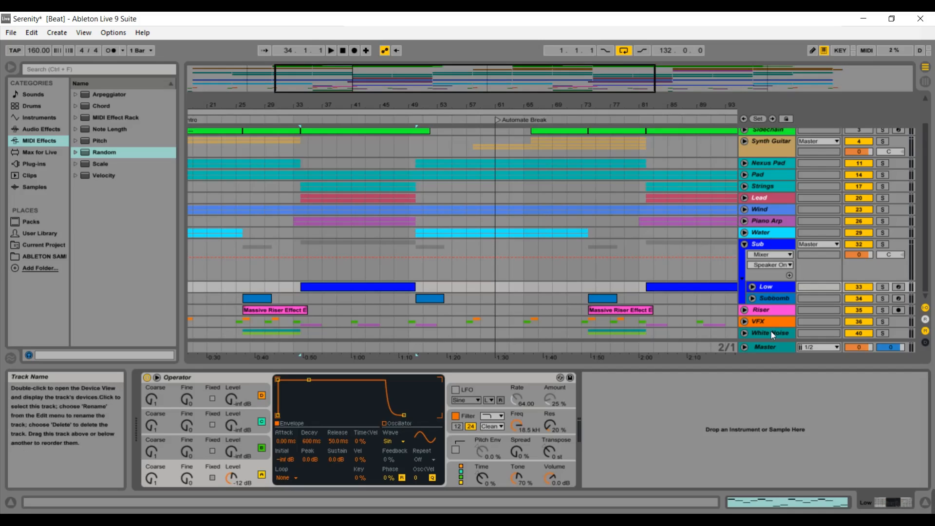
Inspect the Sub group's Compressor and the low-pass band of its EQ Eight, then fold the group and reselect the Master track
{"action": "left_click", "coordinate": [763, 244]}
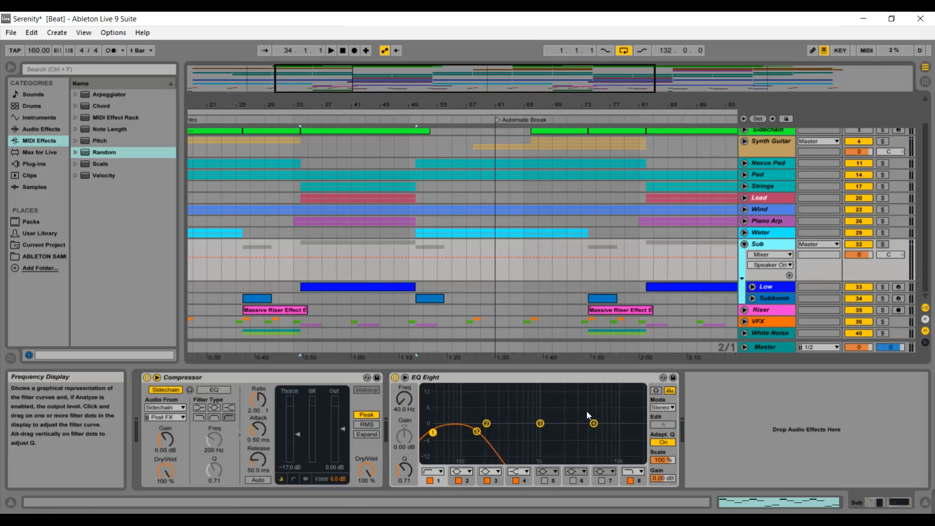
{"action": "left_click", "coordinate": [477, 432]}
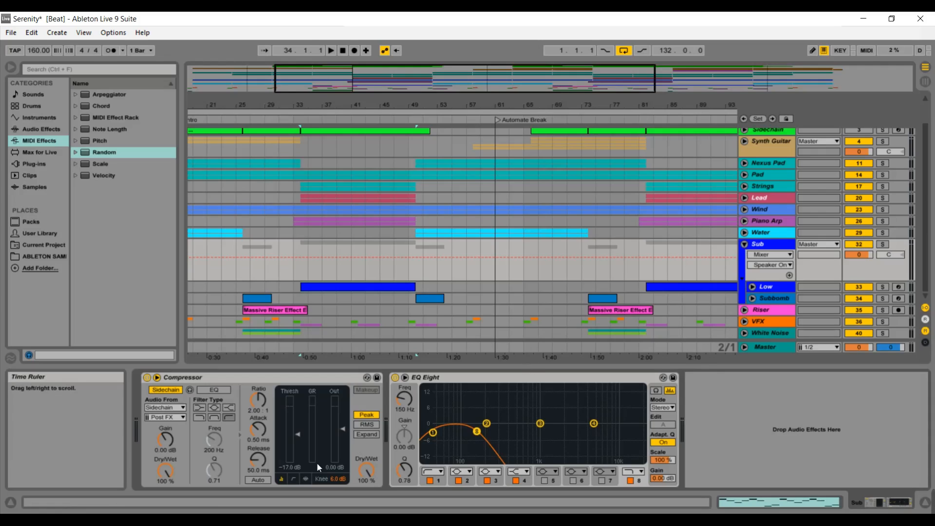
{"action": "left_click", "coordinate": [770, 352]}
{"action": "left_click", "coordinate": [744, 245]}
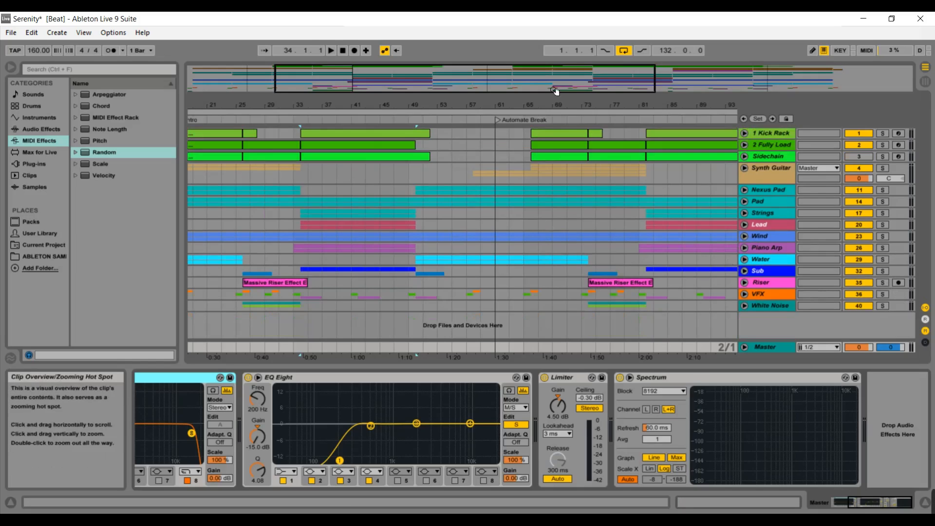
Play the drop section from bar 34 with the Master Spectrum in view, and stop playback
{"action": "left_click_drag", "start_coordinate": [493, 86], "coordinate": [492, 72]}
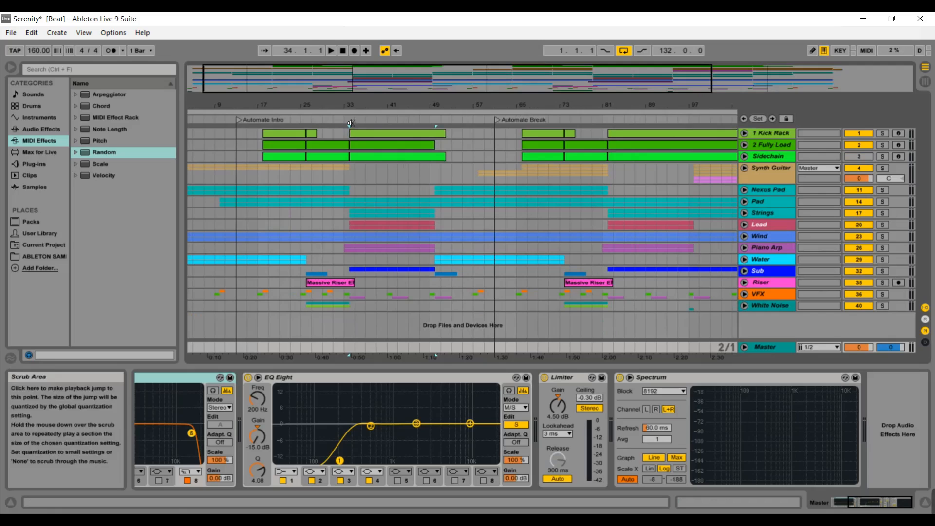
{"action": "left_click", "coordinate": [351, 123]}
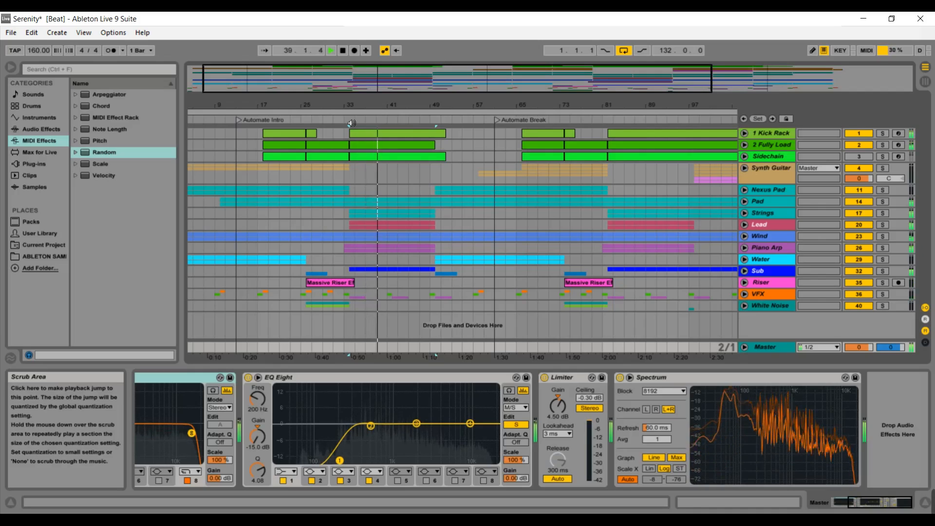
{"action": "key", "text": "space"}
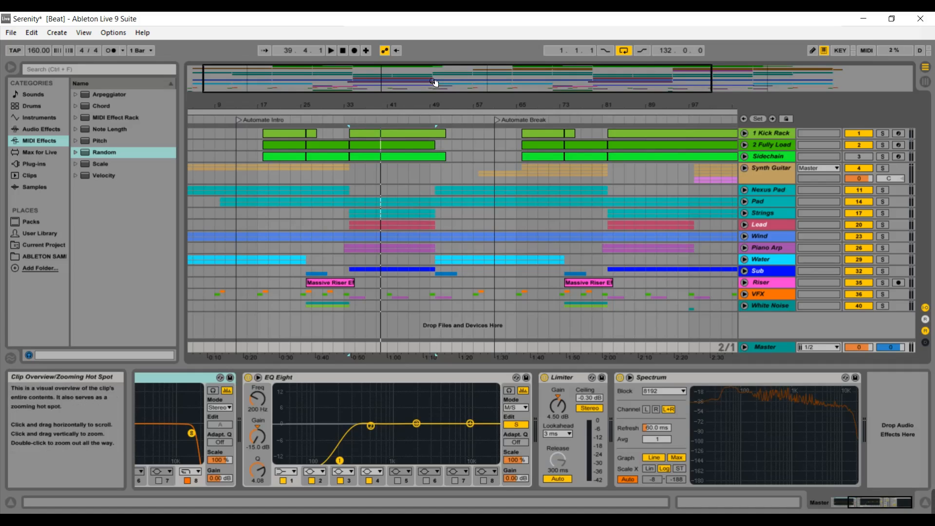
Play the section after the drop from bar 50 up to the Automate Break marker, and stop playback
{"action": "left_click_drag", "start_coordinate": [435, 82], "coordinate": [482, 78]}
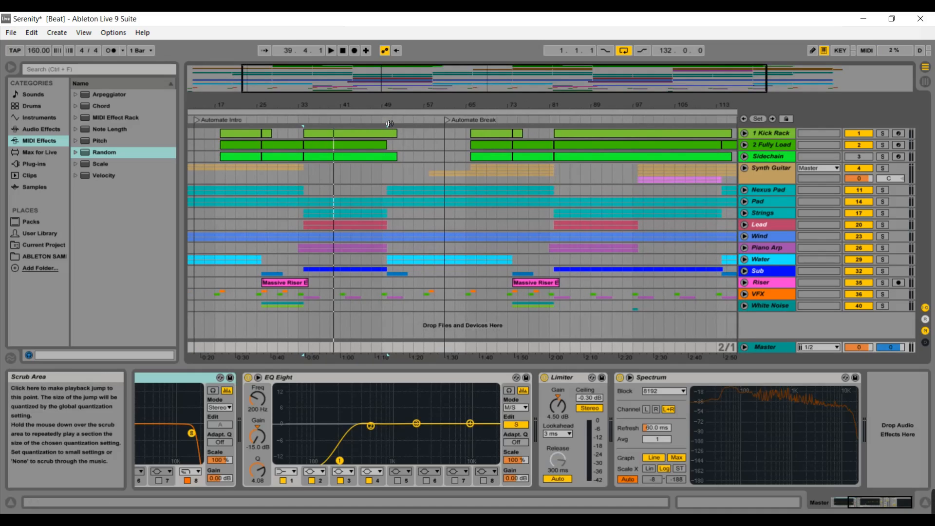
{"action": "left_click", "coordinate": [390, 123]}
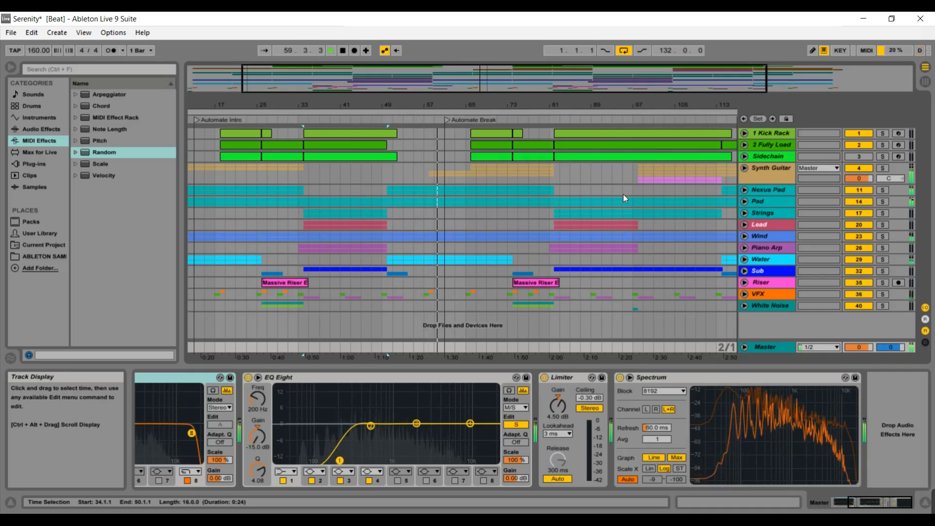
{"action": "key", "text": "space"}
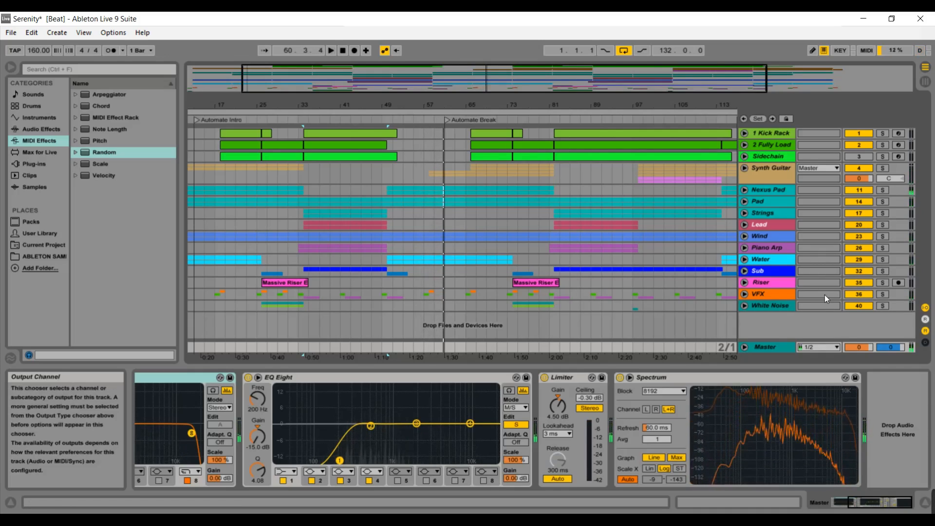
Expand the Synth Guitar group, view track 7's Nexus with its GT Guitar Strummed 1 preset, and close the plug-in
{"action": "left_click", "coordinate": [747, 167]}
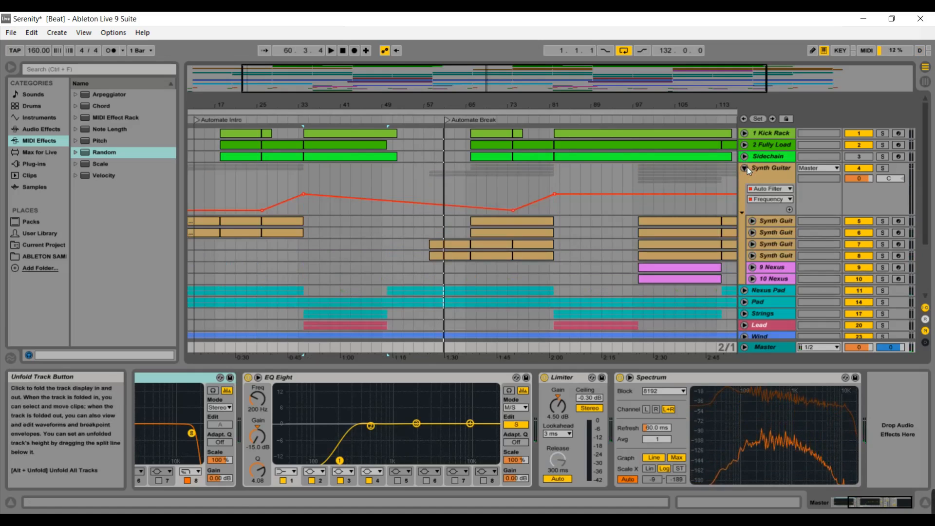
{"action": "left_click", "coordinate": [776, 244]}
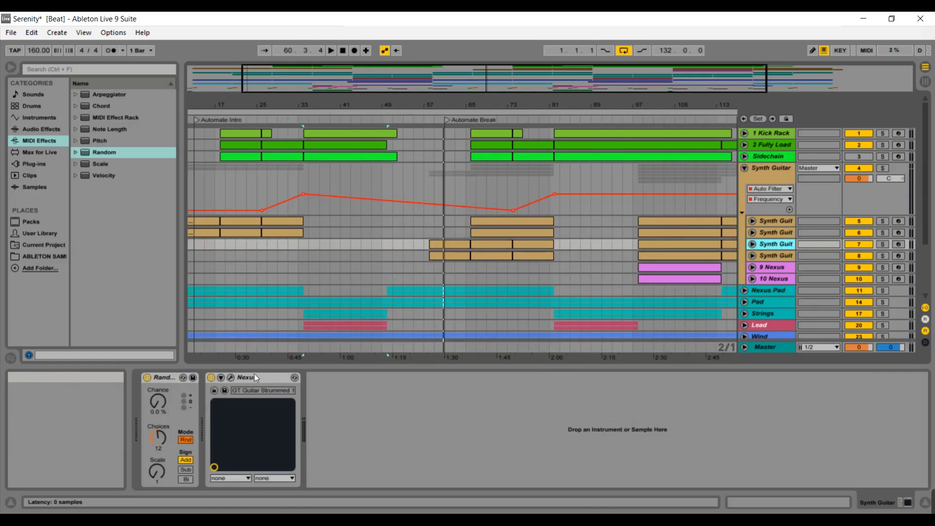
{"action": "left_click", "coordinate": [232, 378]}
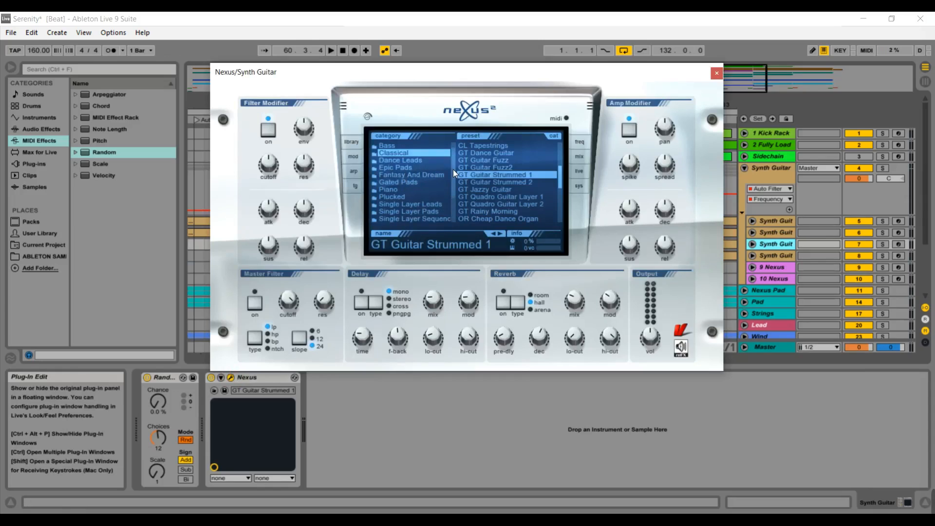
{"action": "left_click", "coordinate": [719, 72]}
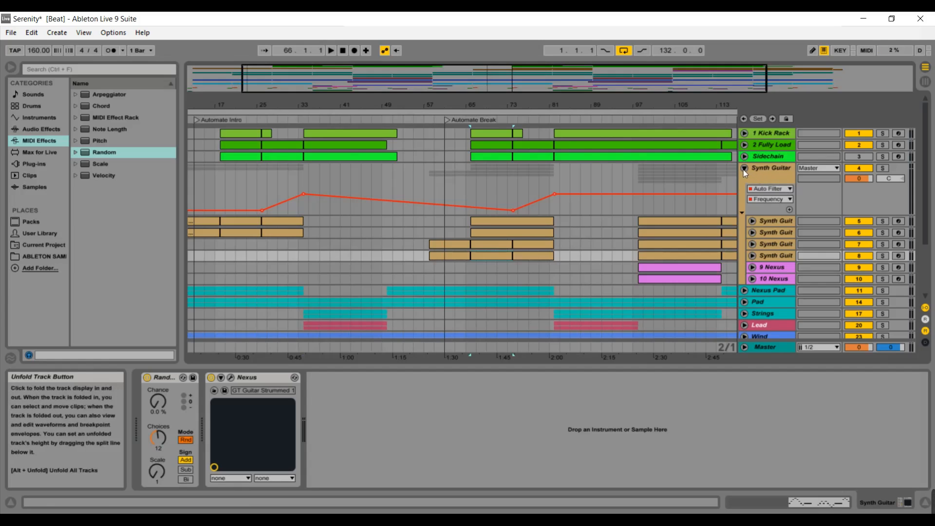
Select the bar 66 clips on Synth Guitar tracks 5 and 6, and unfold tracks 5, 6 and 7 to compare their notes
{"action": "left_click", "coordinate": [505, 223]}
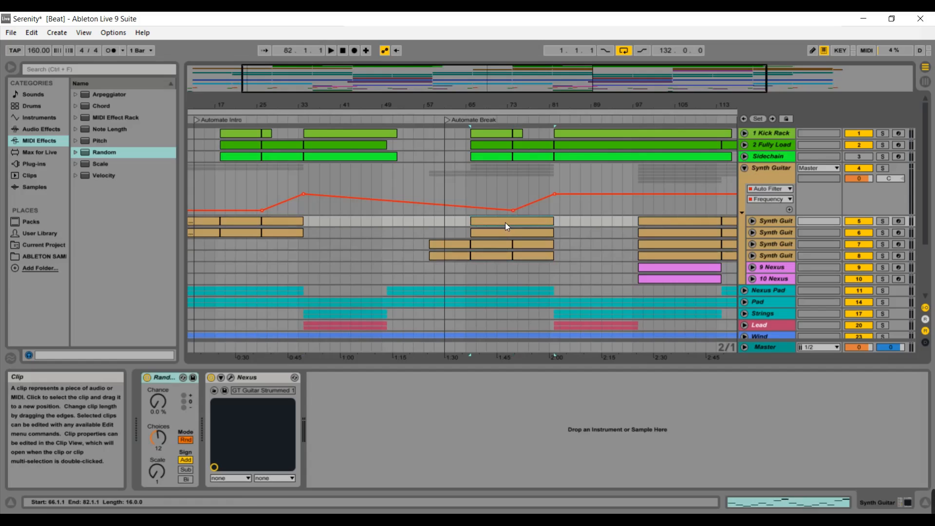
{"action": "left_click", "coordinate": [504, 232]}
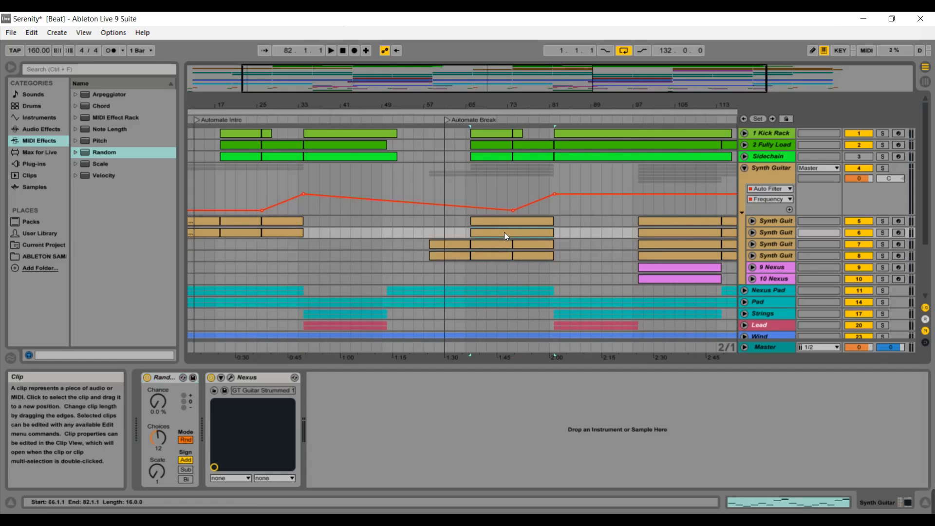
{"action": "left_click", "coordinate": [752, 223]}
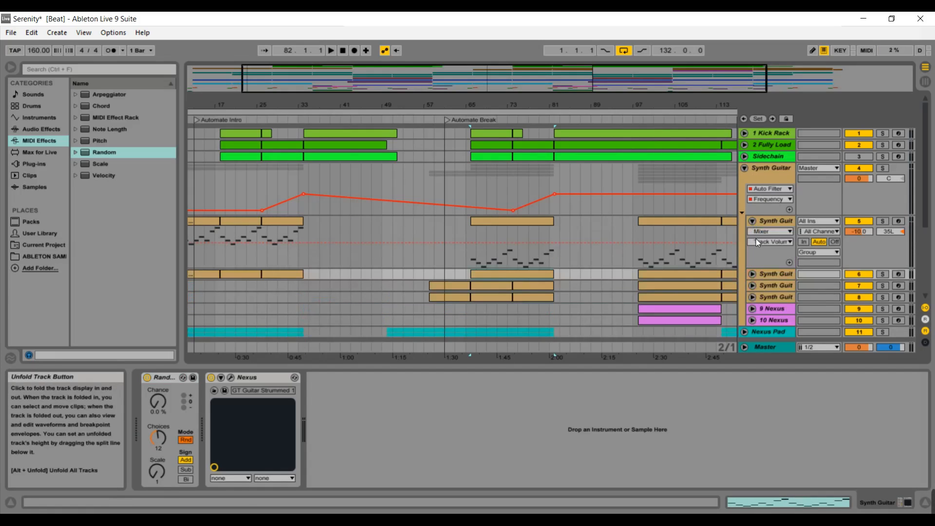
{"action": "left_click", "coordinate": [753, 274]}
{"action": "left_click_drag", "start_coordinate": [928, 183], "coordinate": [930, 208]}
{"action": "left_click", "coordinate": [752, 272]}
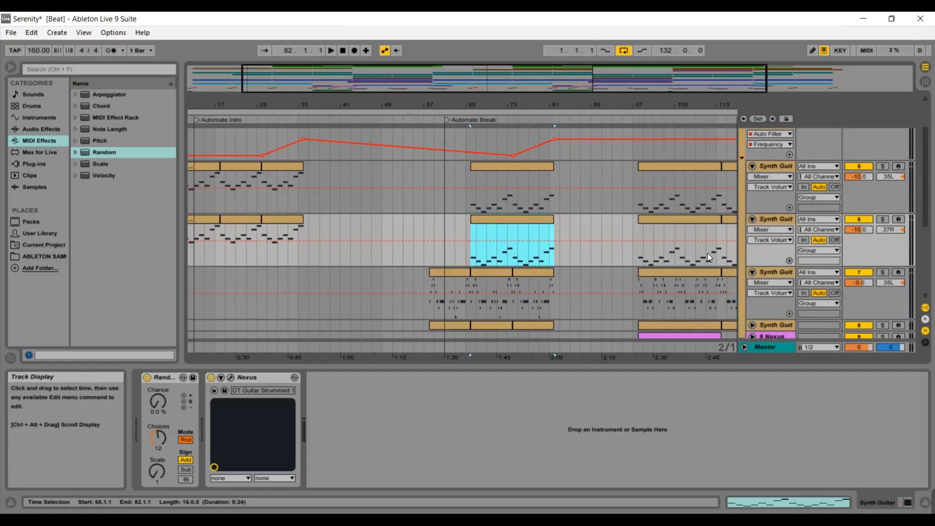
Review the notes of Synth Guitar track 7's clip starting at bar 74, and return to the Master track's devices
{"action": "left_click", "coordinate": [772, 218]}
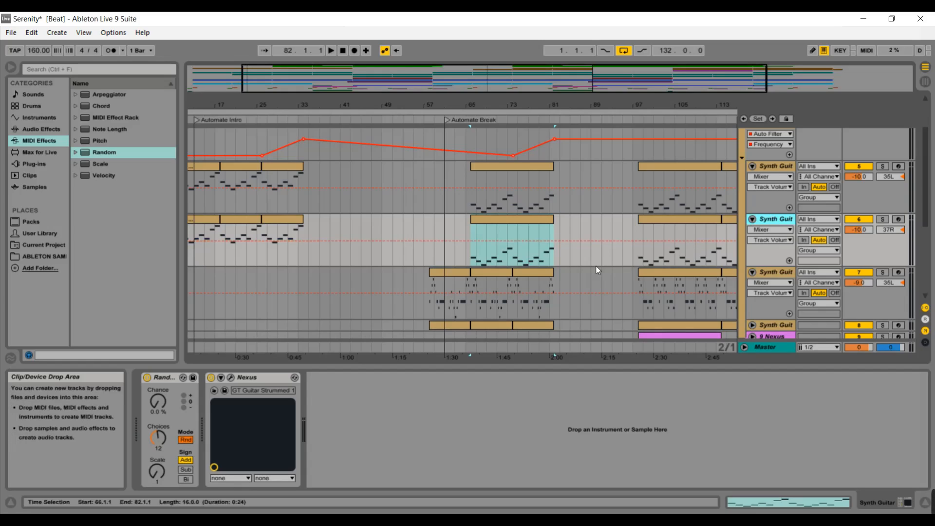
{"action": "left_click", "coordinate": [533, 270]}
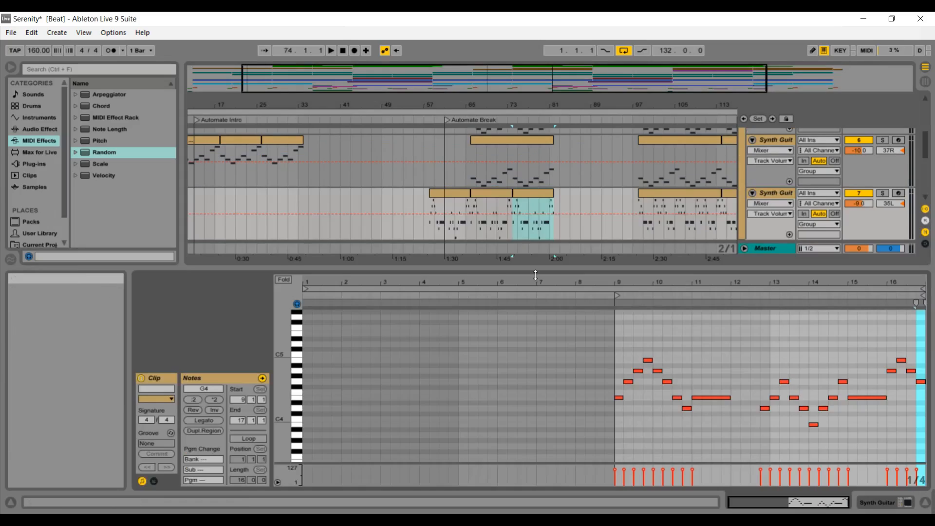
{"action": "double_click", "coordinate": [533, 270]}
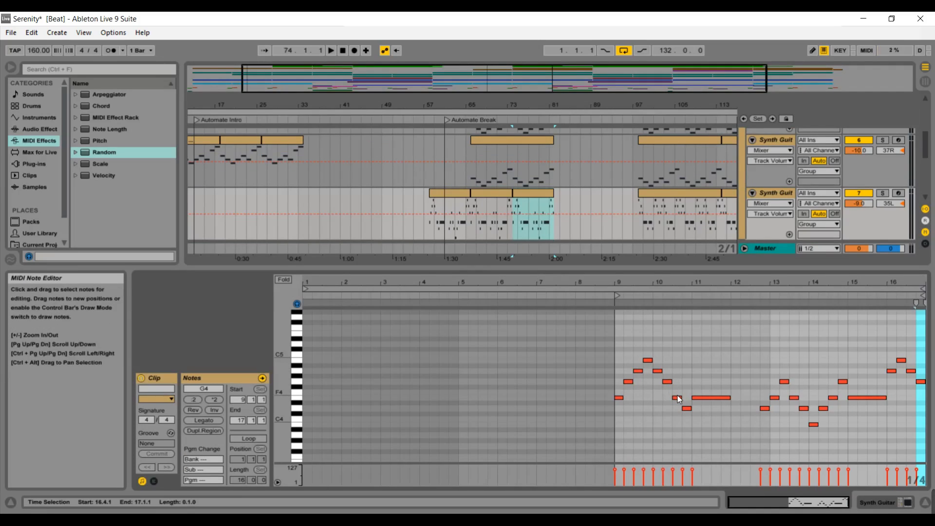
{"action": "left_click", "coordinate": [767, 246]}
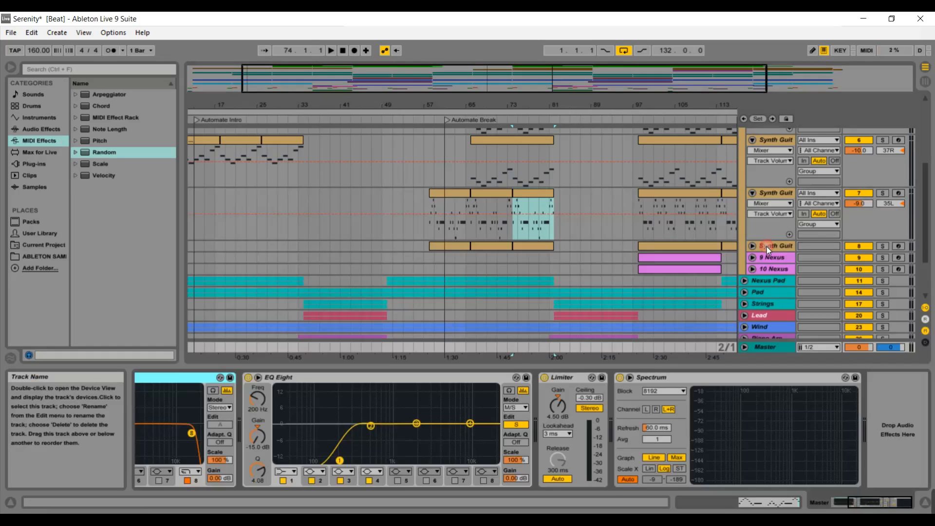
{"action": "left_click_drag", "start_coordinate": [927, 209], "coordinate": [916, 168]}
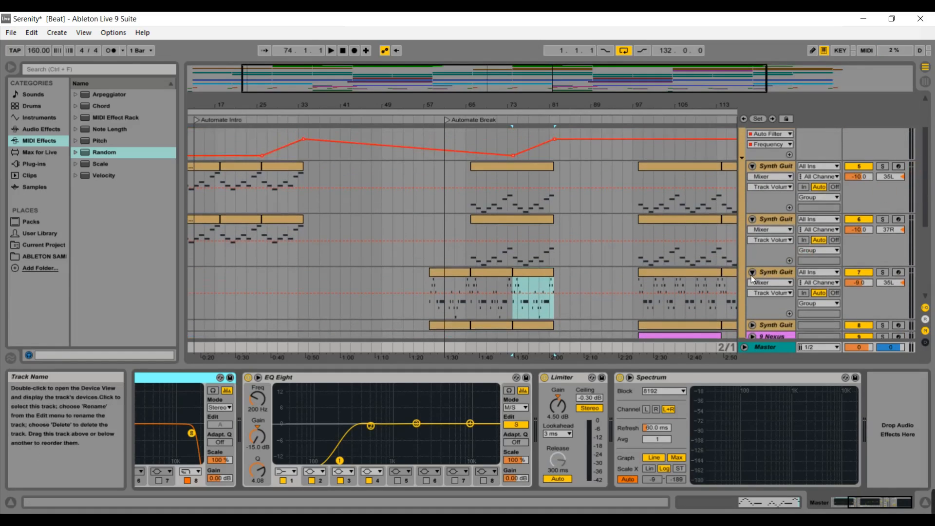
Fold Synth Guitar tracks 7, 6 and 5, and collapse the whole Synth Guitar group
{"action": "left_click", "coordinate": [753, 273]}
{"action": "left_click", "coordinate": [752, 220]}
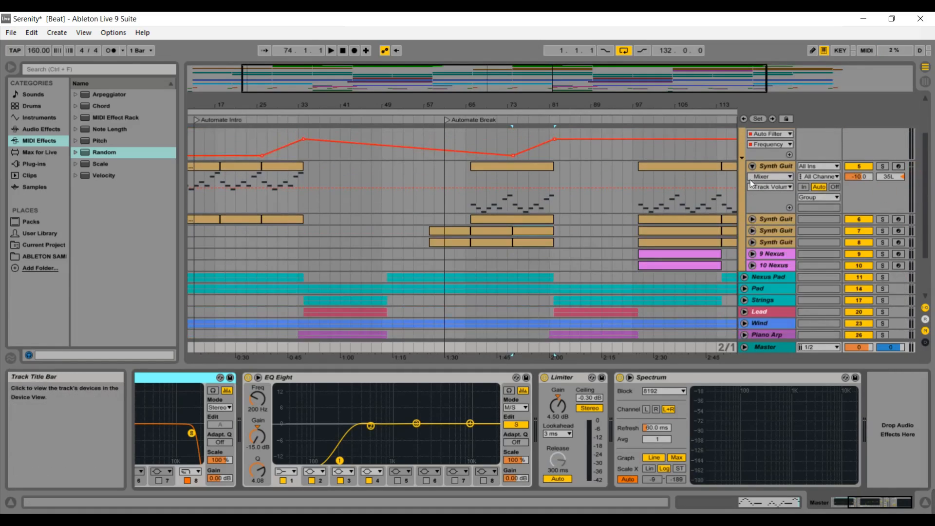
{"action": "left_click", "coordinate": [750, 167]}
{"action": "left_click_drag", "start_coordinate": [929, 258], "coordinate": [924, 217]}
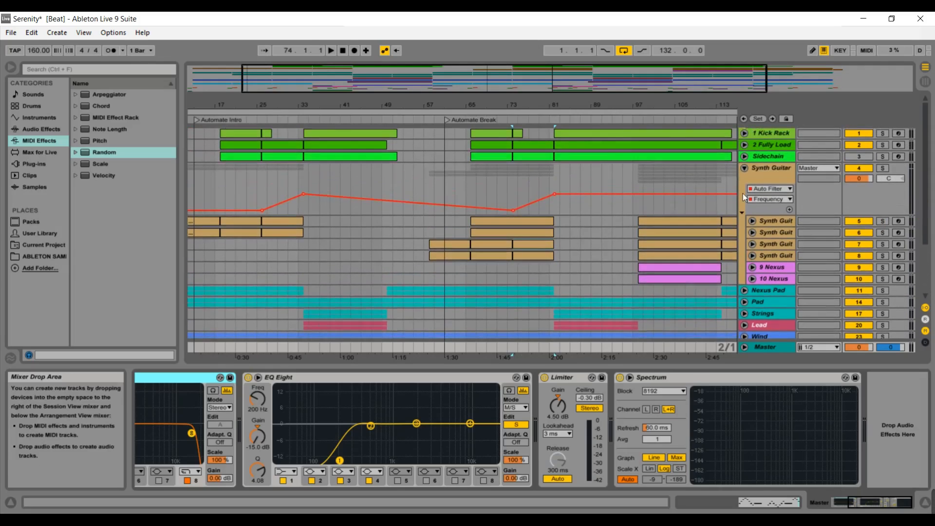
{"action": "left_click", "coordinate": [744, 168]}
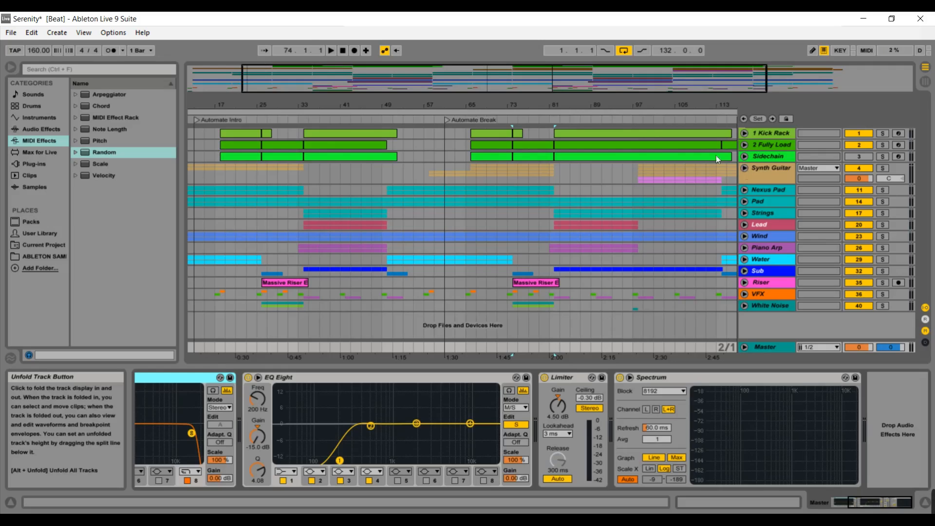
Expand the Synth Guitar group and show its device chain alongside the Auto Filter frequency automation around the Automate Break marker
{"action": "left_click_drag", "start_coordinate": [661, 87], "coordinate": [747, 89]}
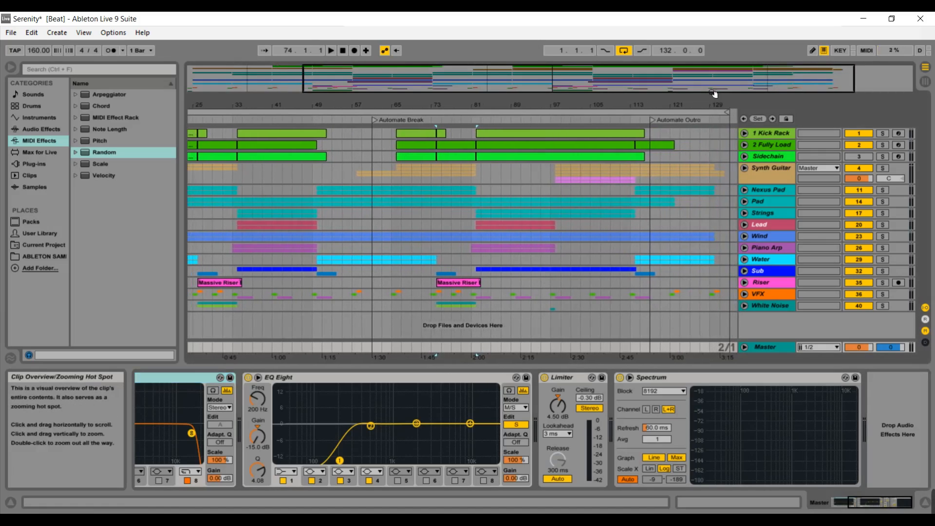
{"action": "left_click", "coordinate": [745, 168]}
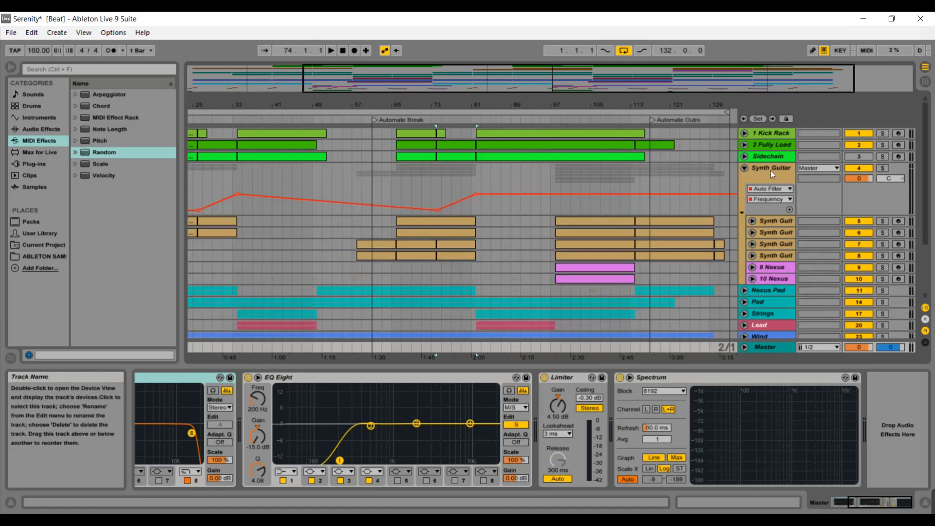
{"action": "left_click", "coordinate": [770, 170]}
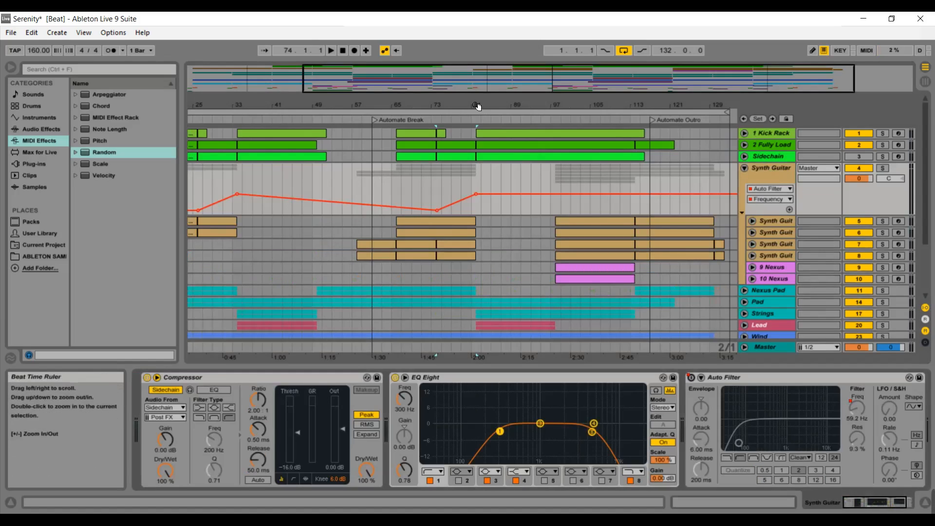
{"action": "left_click_drag", "start_coordinate": [469, 90], "coordinate": [469, 96]}
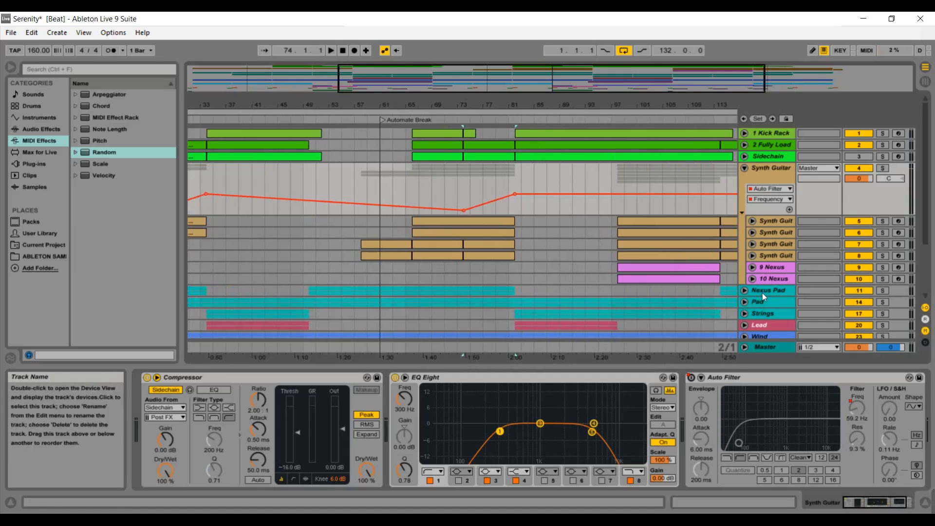
{"action": "left_click", "coordinate": [745, 302]}
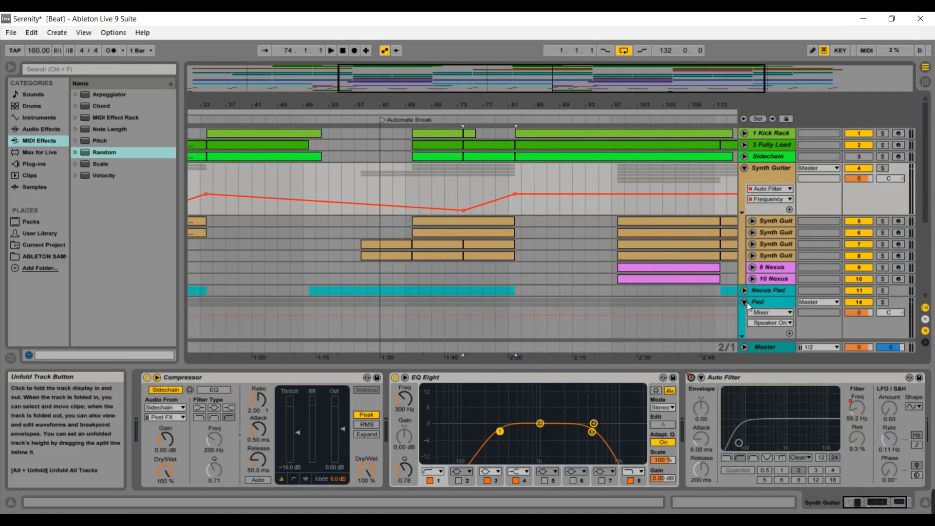
{"action": "mouse_move", "coordinate": [929, 201]}
{"action": "left_mouse_down"}
{"action": "mouse_move", "coordinate": [930, 216]}
{"action": "mouse_move", "coordinate": [930, 199]}
{"action": "left_mouse_up"}
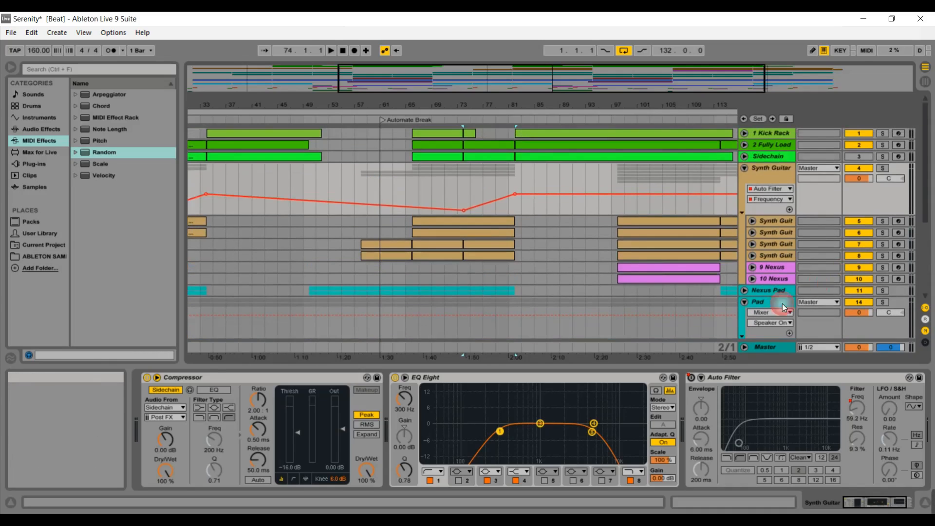
{"action": "left_click", "coordinate": [745, 302]}
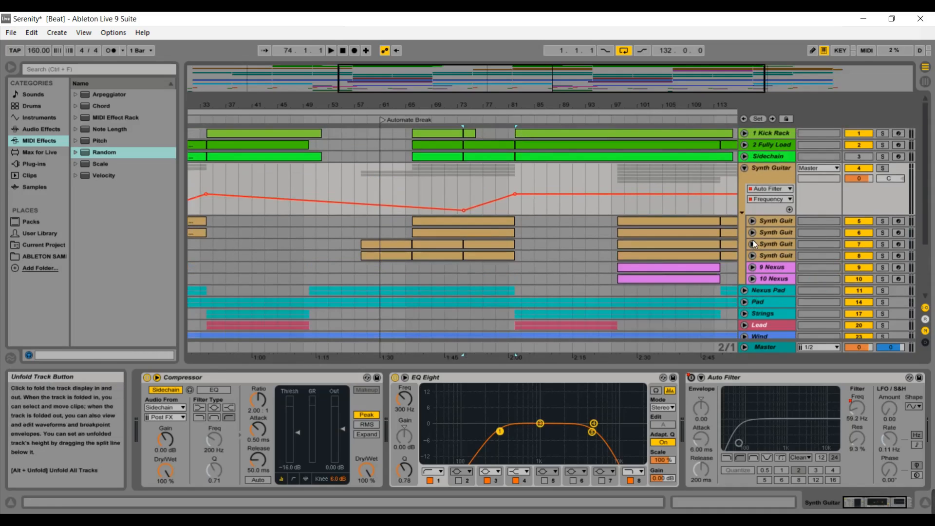
Unfold the 2 Fully Loaded drum track and examine its note patterns between the Automate Break and Automate Outro markers
{"action": "left_click", "coordinate": [747, 146]}
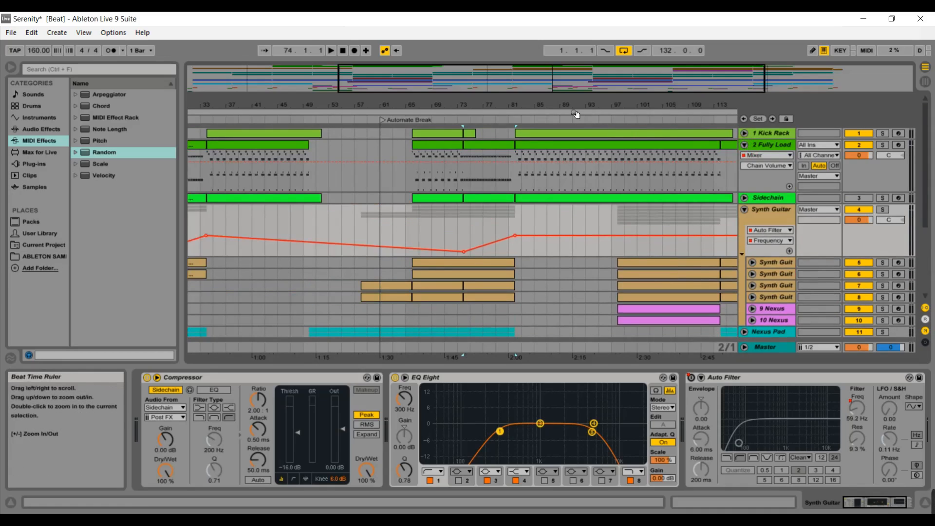
{"action": "left_click_drag", "start_coordinate": [565, 83], "coordinate": [637, 83]}
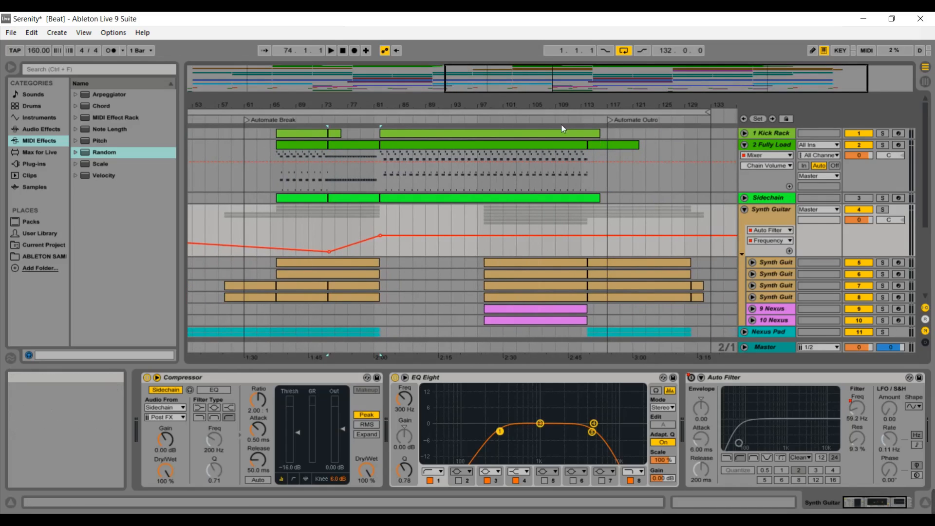
{"action": "left_click_drag", "start_coordinate": [520, 96], "coordinate": [515, 113]}
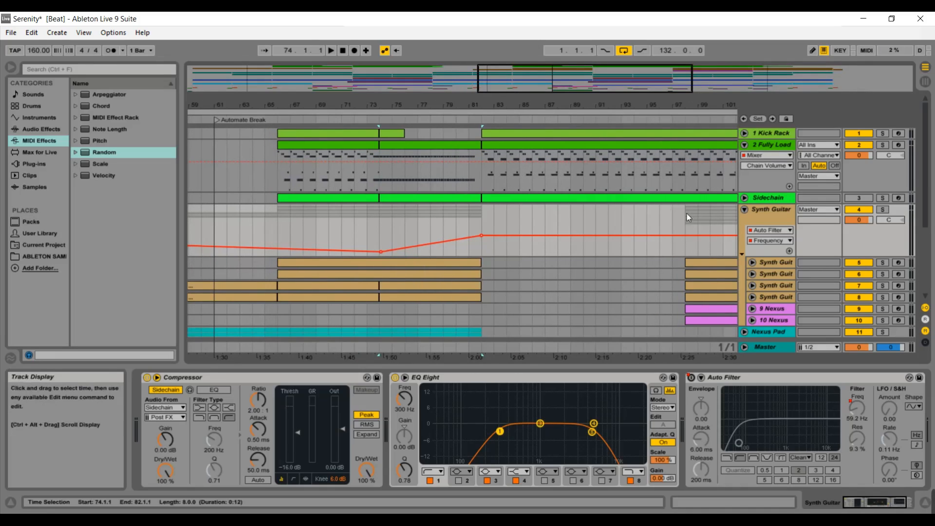
Show the 2 Fully Loaded track's device chain through to its EQ Eight, Auto Filter and Spectrum
{"action": "left_click", "coordinate": [745, 145]}
{"action": "left_click", "coordinate": [745, 145]}
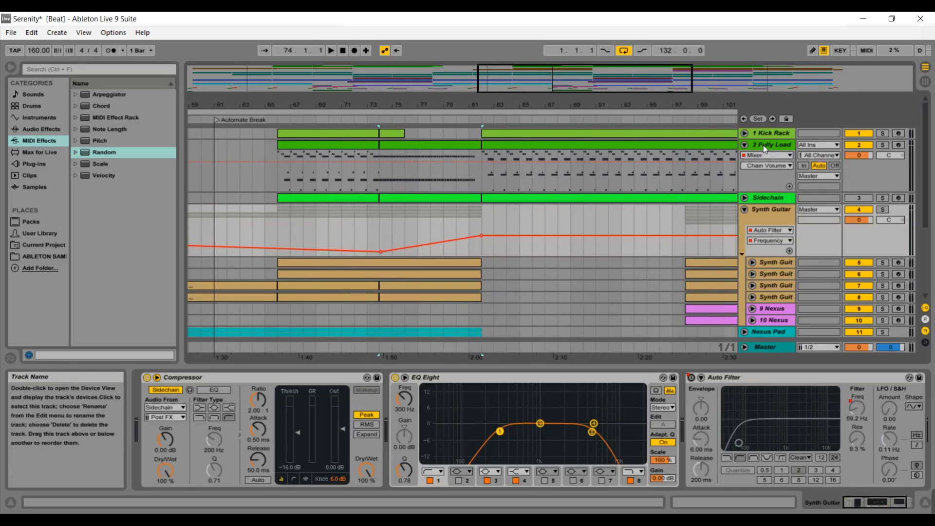
{"action": "left_click", "coordinate": [764, 145]}
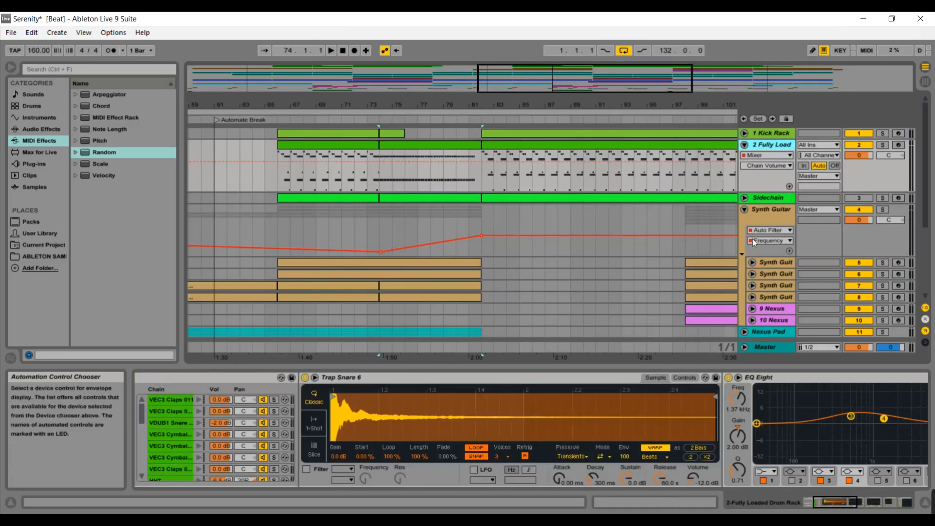
{"action": "left_click_drag", "start_coordinate": [823, 499], "coordinate": [871, 492]}
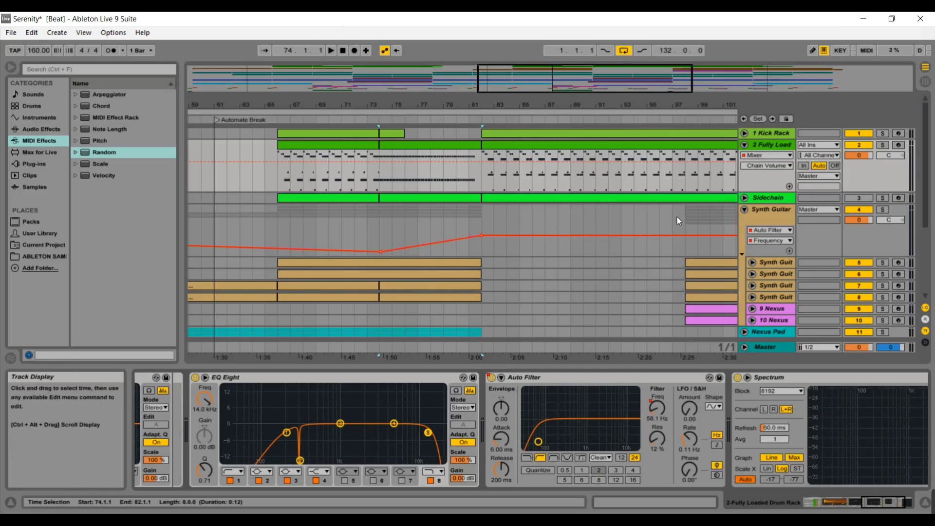
Fold the 2 Fully Loaded track, and check the Synth Guitar group's automation once more before collapsing the group
{"action": "left_click", "coordinate": [745, 210]}
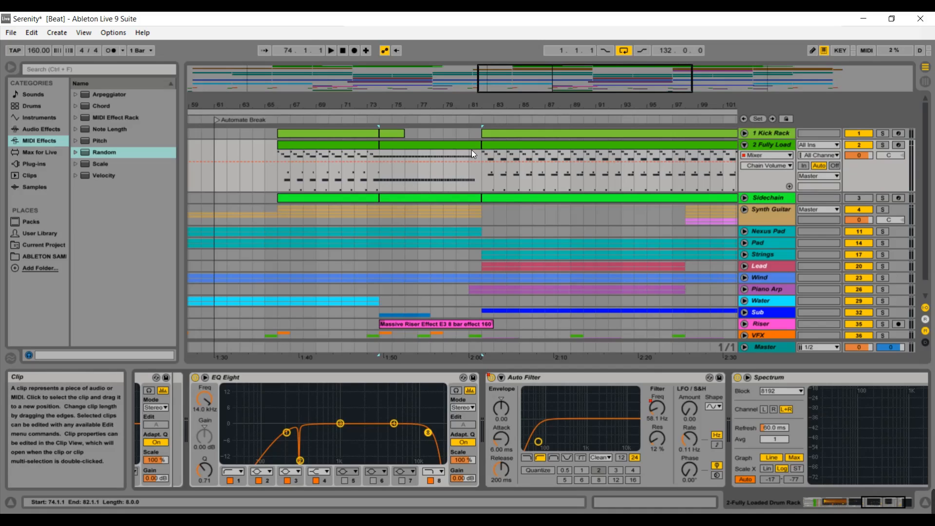
{"action": "left_click", "coordinate": [744, 145]}
{"action": "left_click", "coordinate": [745, 166]}
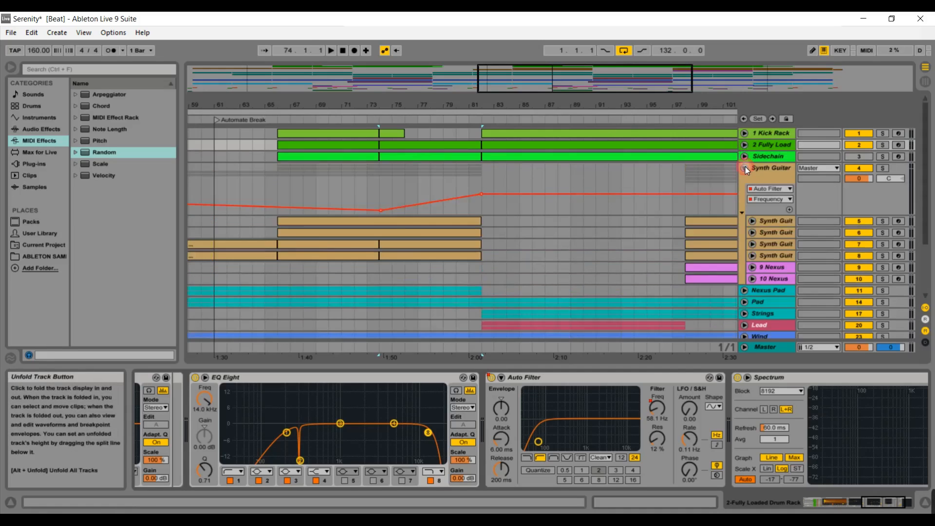
{"action": "left_click", "coordinate": [745, 166]}
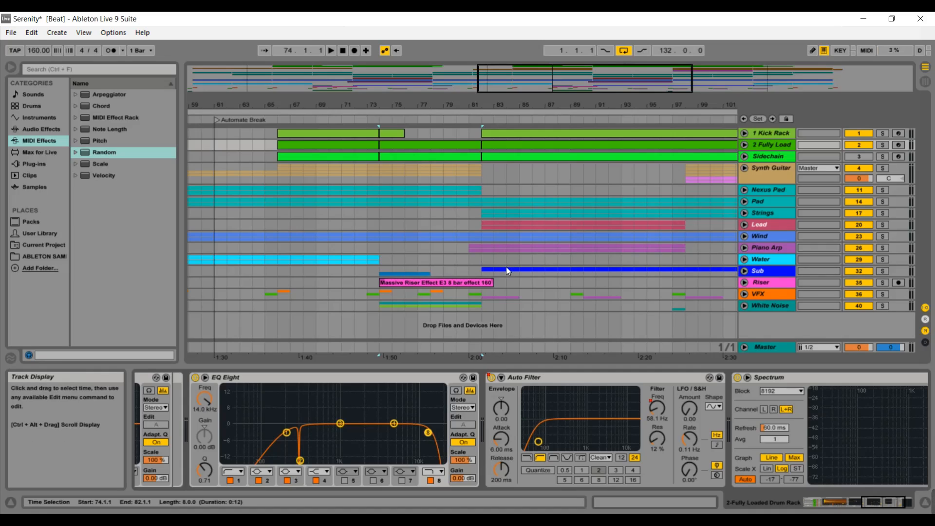
Play the break from bar 66, where the drums re-enter, and stop playback after about three bars
{"action": "left_click_drag", "start_coordinate": [535, 87], "coordinate": [492, 88]}
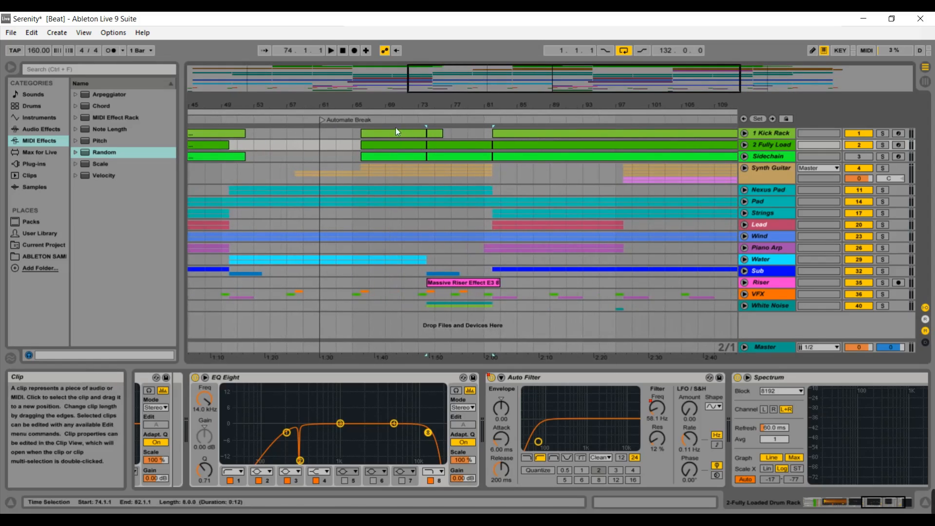
{"action": "left_click", "coordinate": [364, 125]}
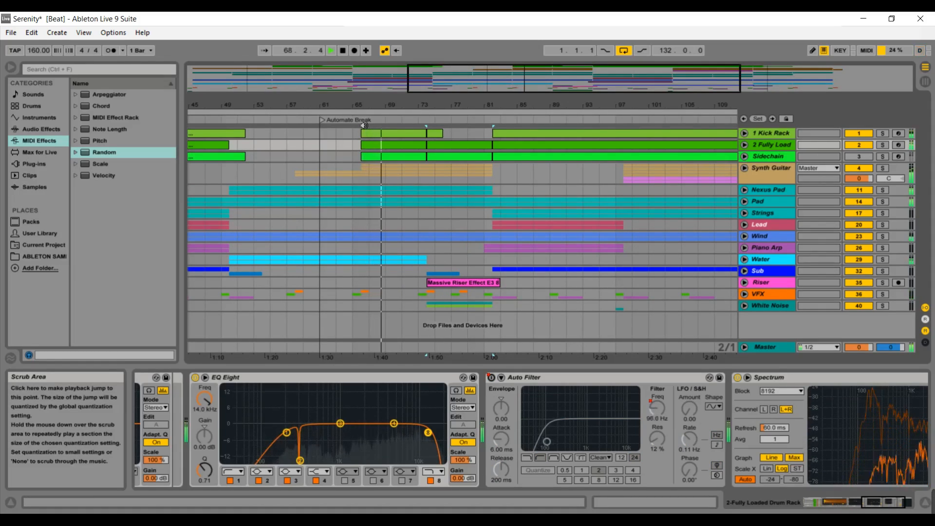
{"action": "key", "text": "space"}
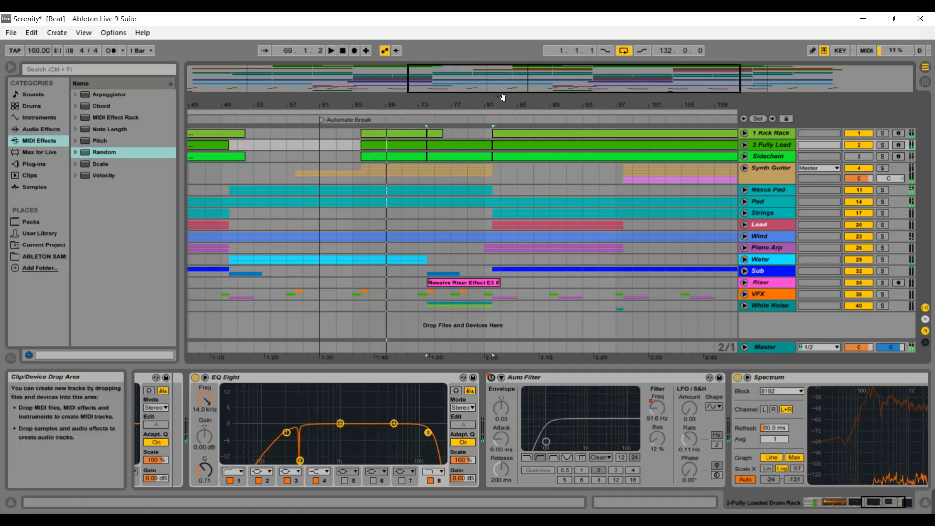
Survey the arrangement up to the Automate Outro marker, expand the Synth Guitar group, and check track 5's notes before folding it again
{"action": "left_click_drag", "start_coordinate": [503, 89], "coordinate": [525, 84]}
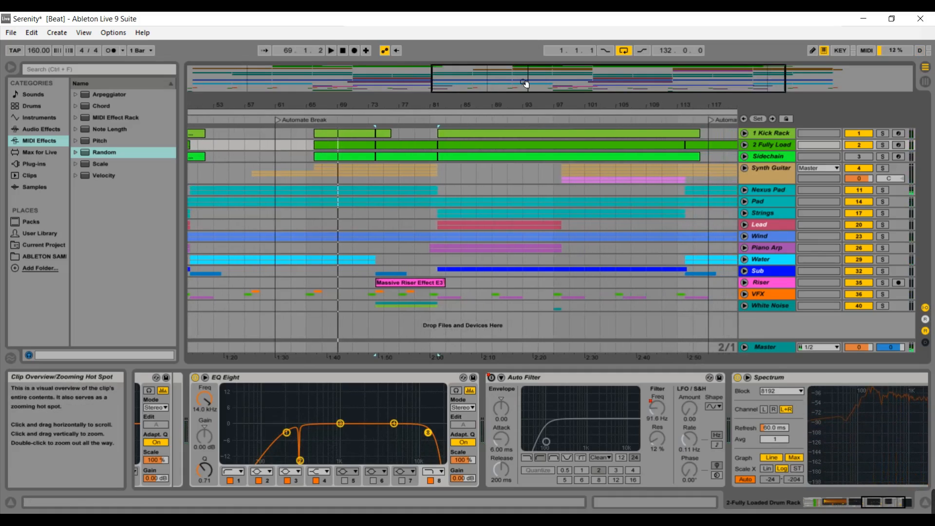
{"action": "left_click", "coordinate": [417, 158]}
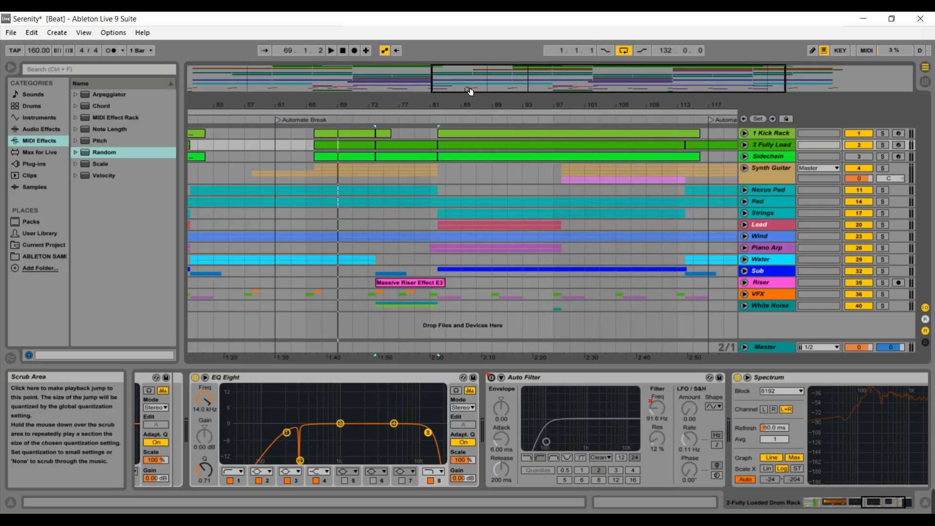
{"action": "left_click_drag", "start_coordinate": [480, 78], "coordinate": [494, 78]}
{"action": "left_click_drag", "start_coordinate": [497, 83], "coordinate": [497, 81]}
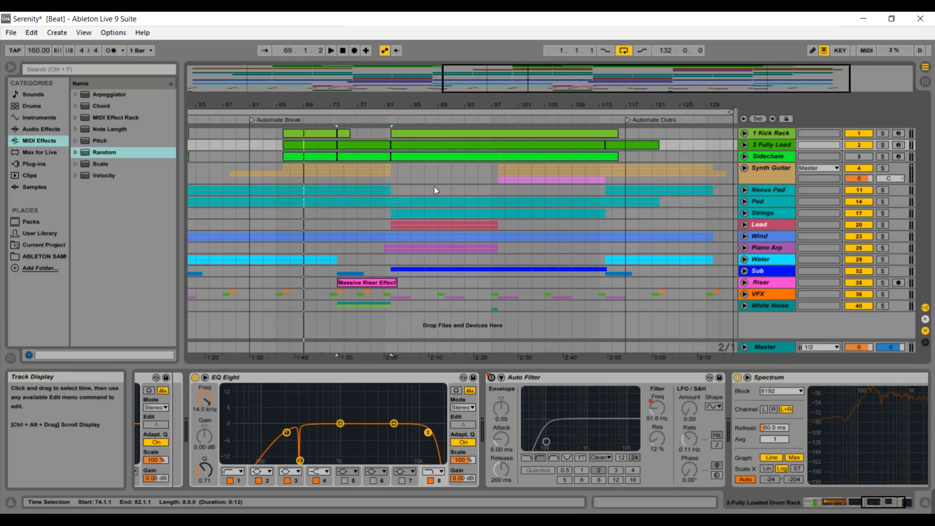
{"action": "left_click", "coordinate": [744, 168]}
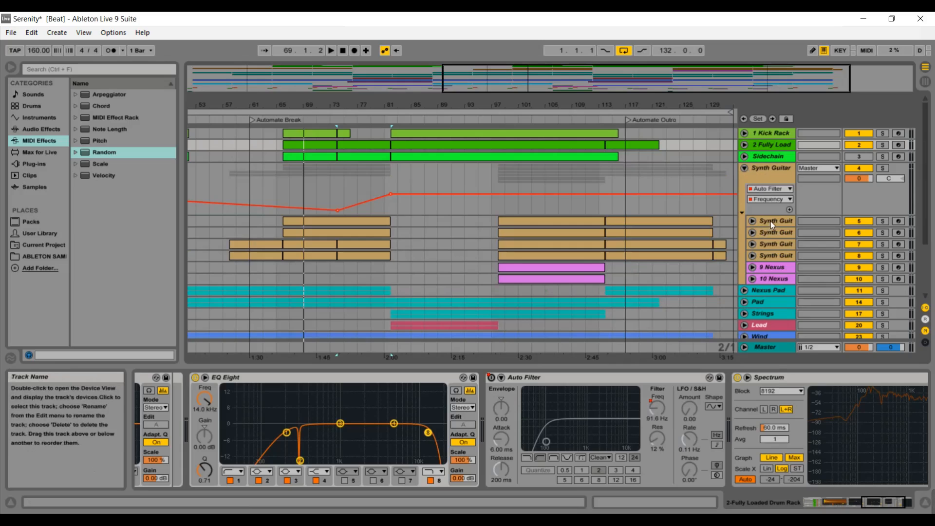
{"action": "left_click", "coordinate": [753, 222]}
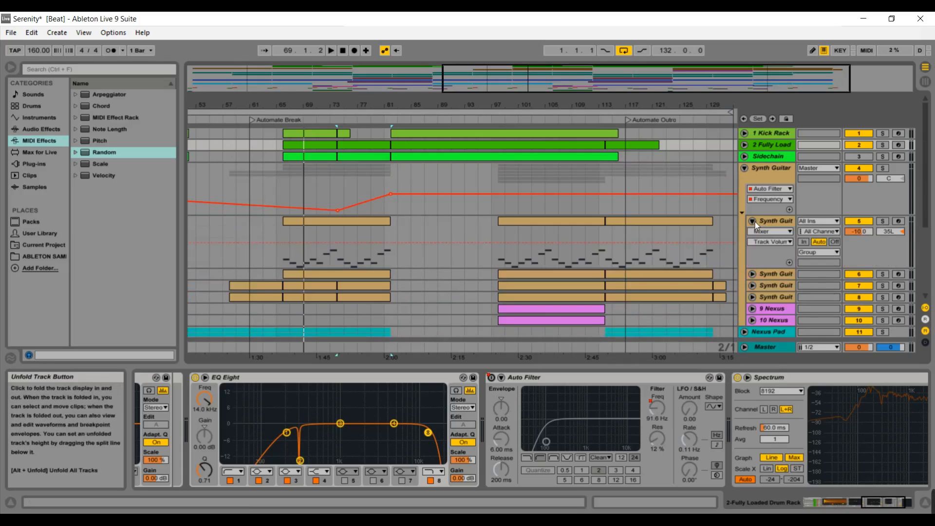
{"action": "left_click", "coordinate": [753, 221]}
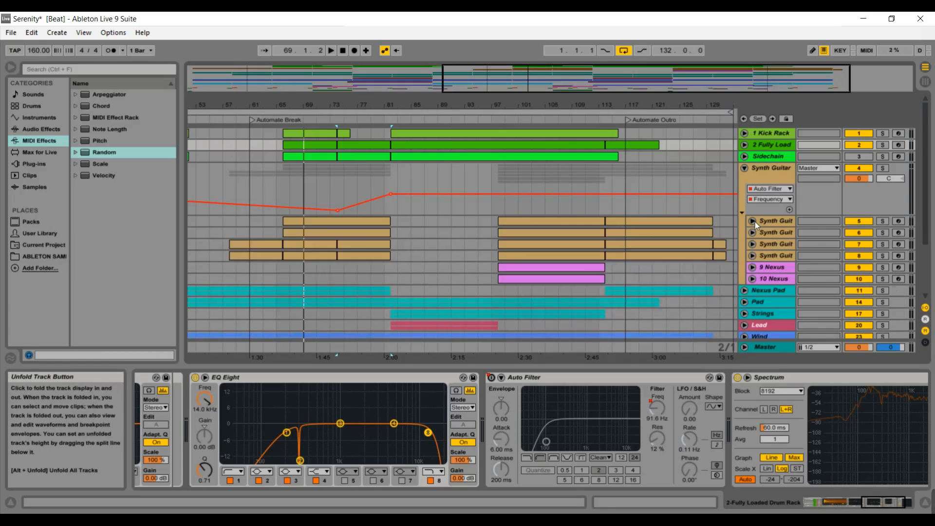
Unfold track 9 Nexus, view its plug-in with the GT Guitar Strummed 2 preset, and close the plug-in
{"action": "left_click", "coordinate": [753, 267]}
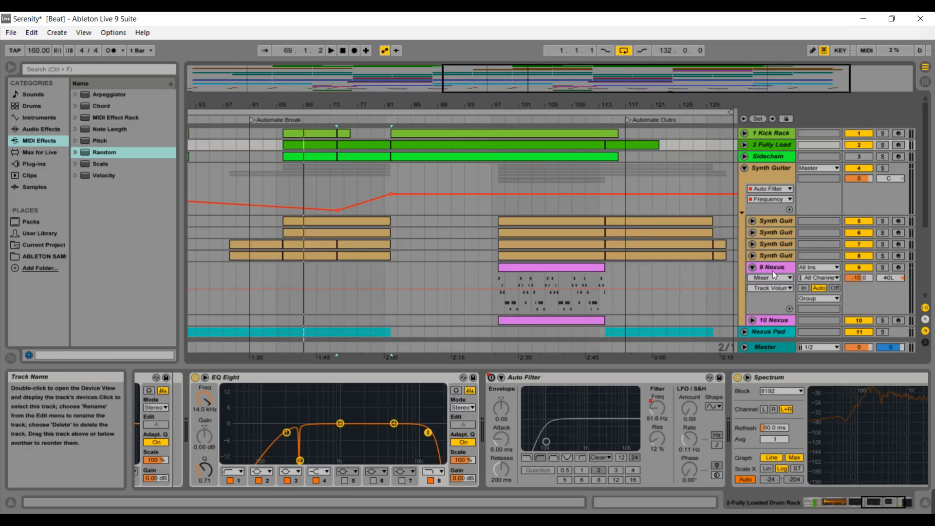
{"action": "left_click", "coordinate": [773, 270]}
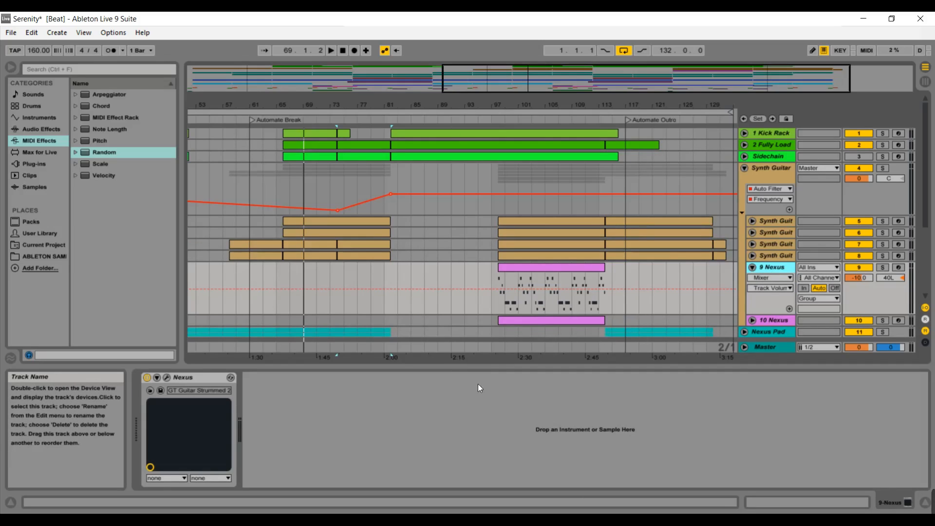
{"action": "left_click", "coordinate": [167, 378]}
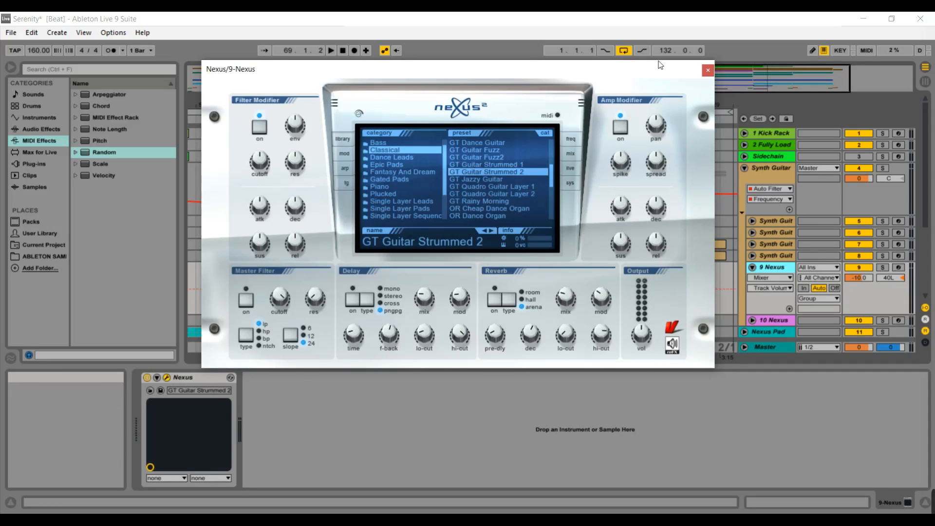
{"action": "left_click", "coordinate": [708, 70]}
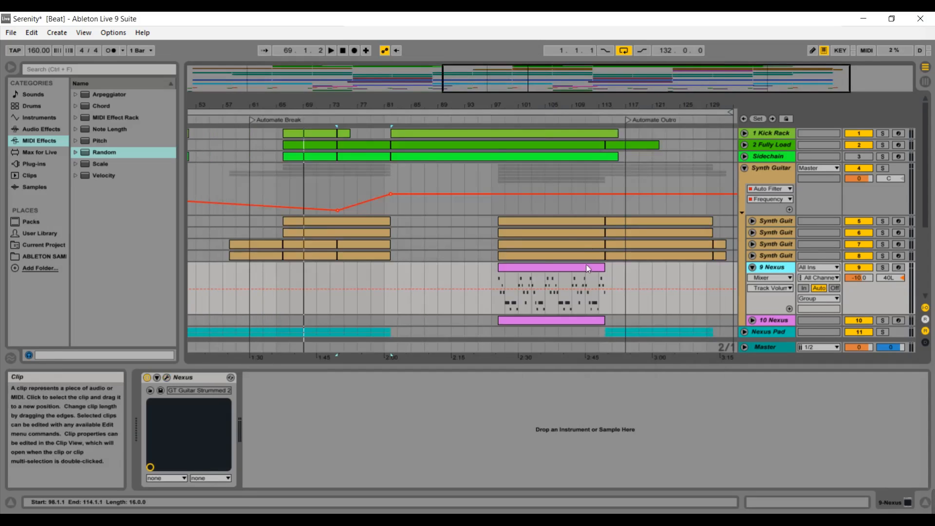
Review the notes of the 9 Nexus clip starting at bar 98, return to the Master track's devices, and fold track 9
{"action": "double_click", "coordinate": [556, 271]}
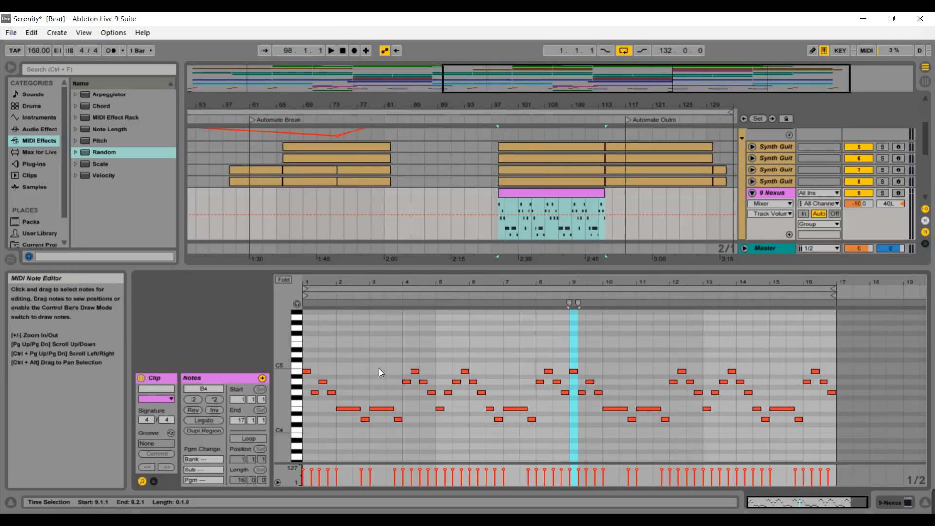
{"action": "left_click", "coordinate": [762, 250]}
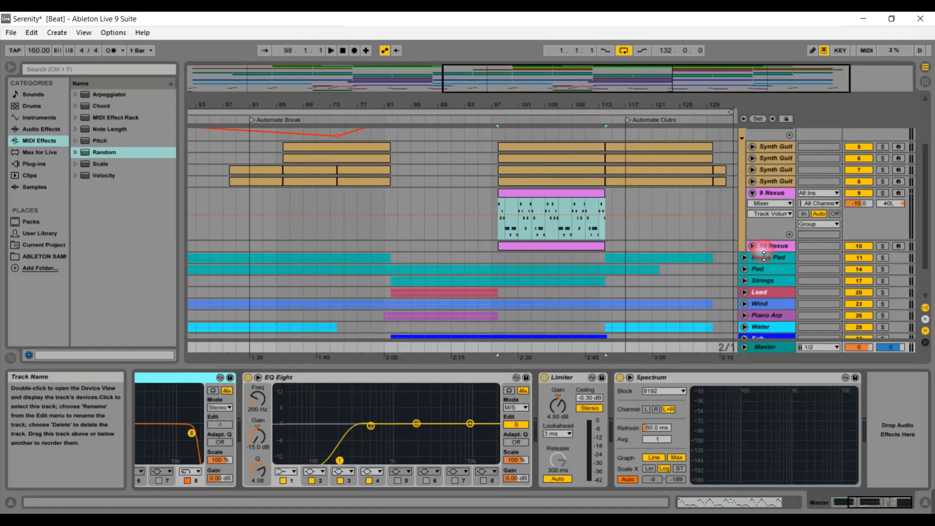
{"action": "left_click", "coordinate": [753, 193]}
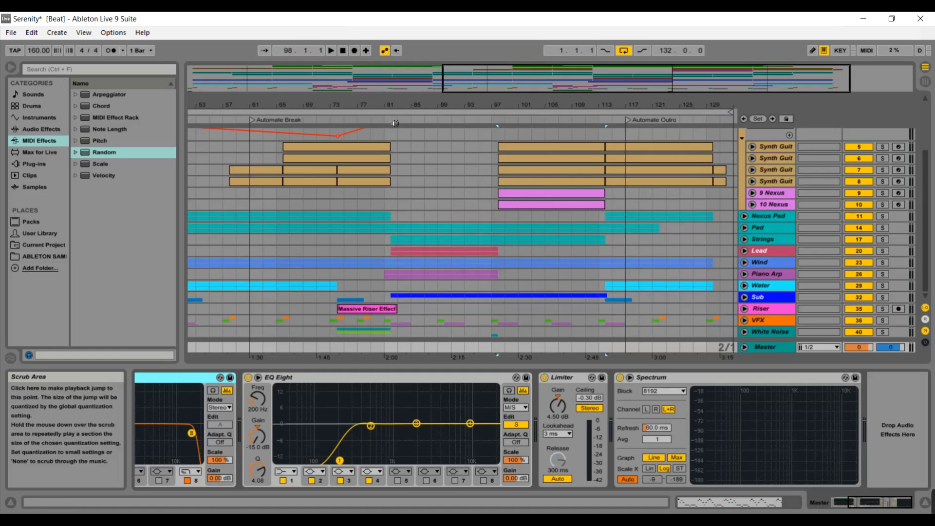
Play from shortly before bar 97, mute tracks 9 and 10 Nexus to hear the guitars alone, stop playback, and reactivate both tracks
{"action": "left_click", "coordinate": [452, 125]}
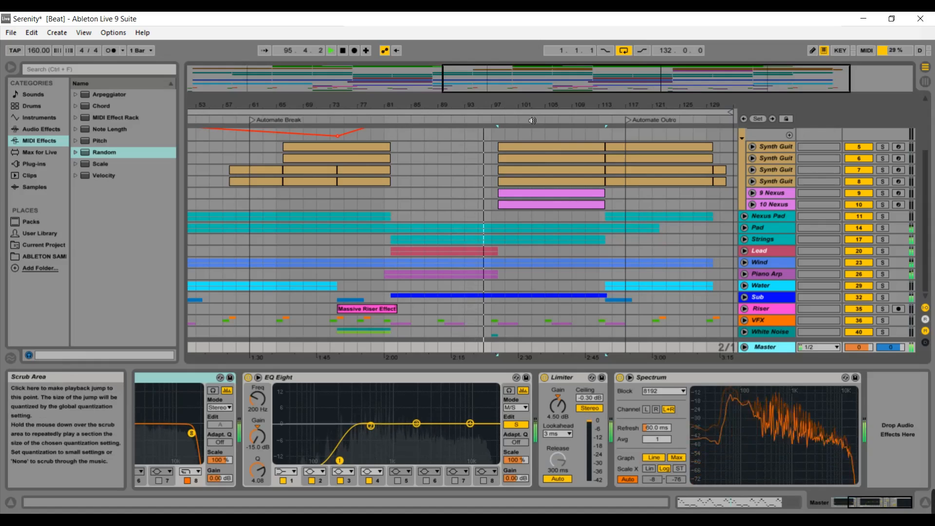
{"action": "left_click", "coordinate": [861, 194]}
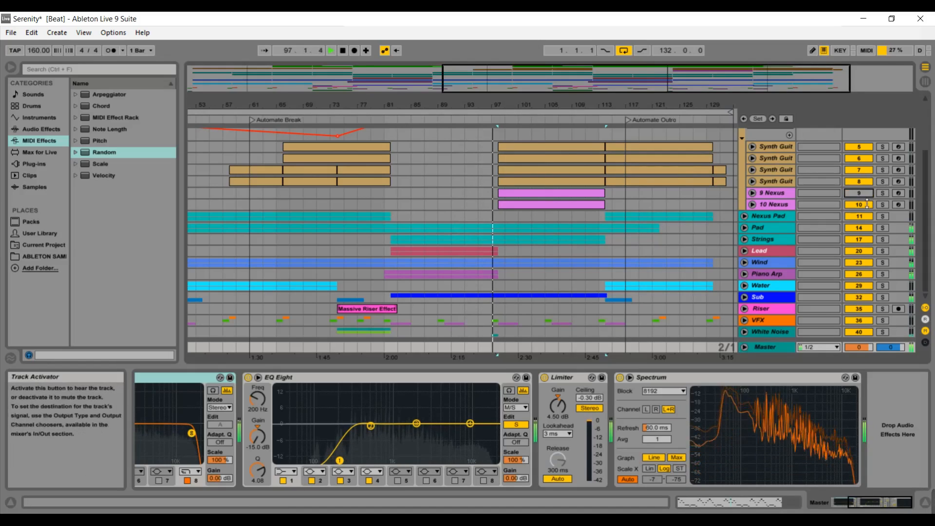
{"action": "left_click", "coordinate": [865, 206]}
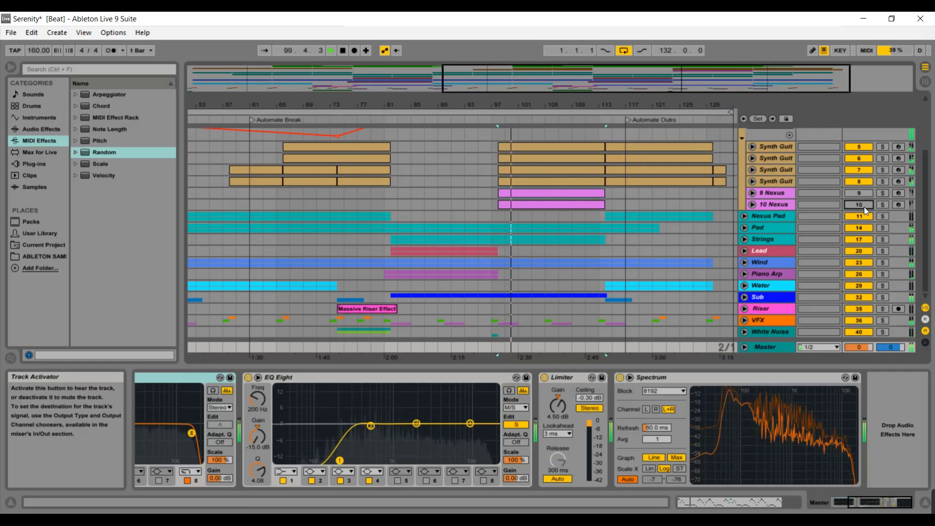
{"action": "key", "text": "space"}
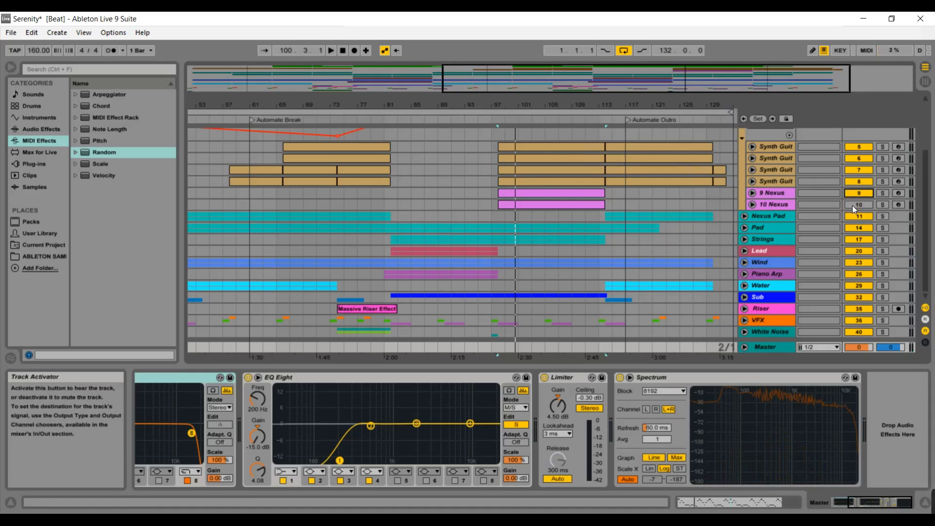
{"action": "left_click", "coordinate": [468, 125]}
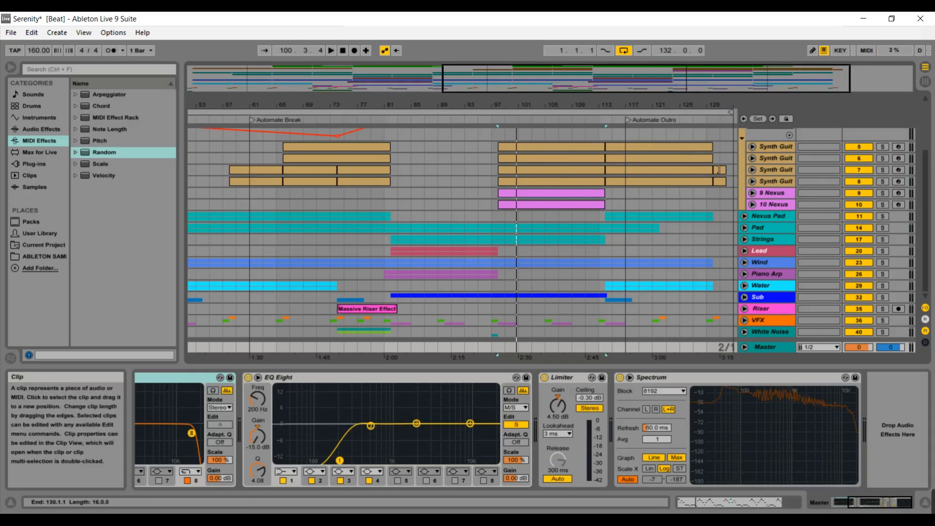
Survey the outro arrangement, check the Synth Guitar group's clips around the Automate Outro marker, and leave the group folded
{"action": "left_click_drag", "start_coordinate": [926, 167], "coordinate": [922, 147]}
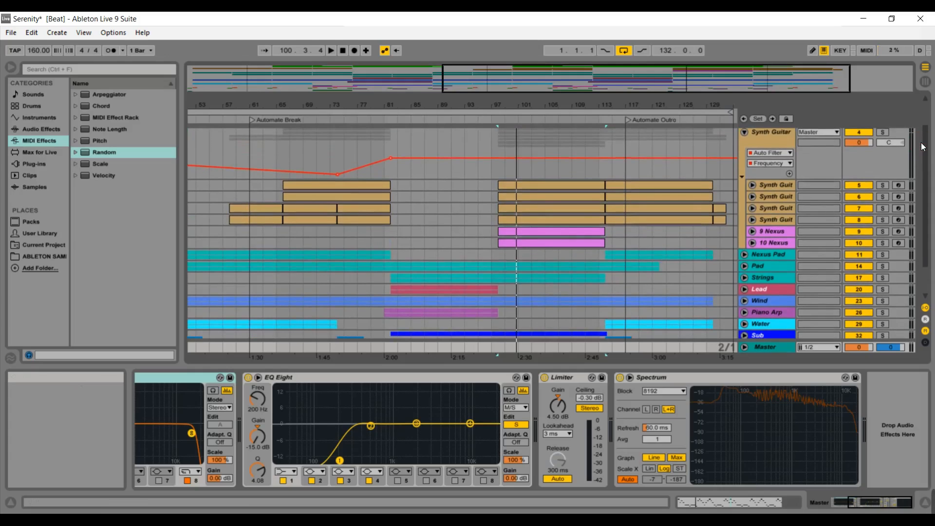
{"action": "left_click", "coordinate": [743, 133]}
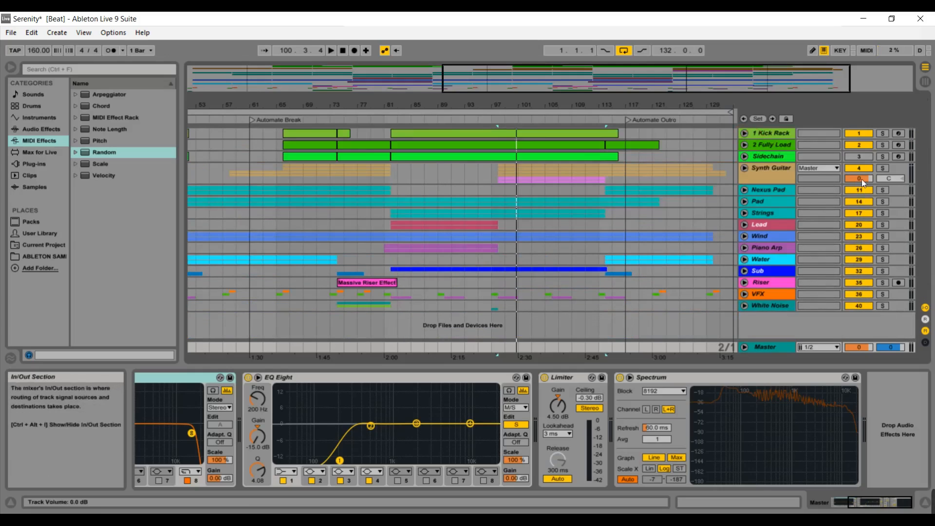
{"action": "mouse_move", "coordinate": [778, 87]}
{"action": "left_mouse_down"}
{"action": "mouse_move", "coordinate": [778, 73]}
{"action": "mouse_move", "coordinate": [774, 90]}
{"action": "left_mouse_up"}
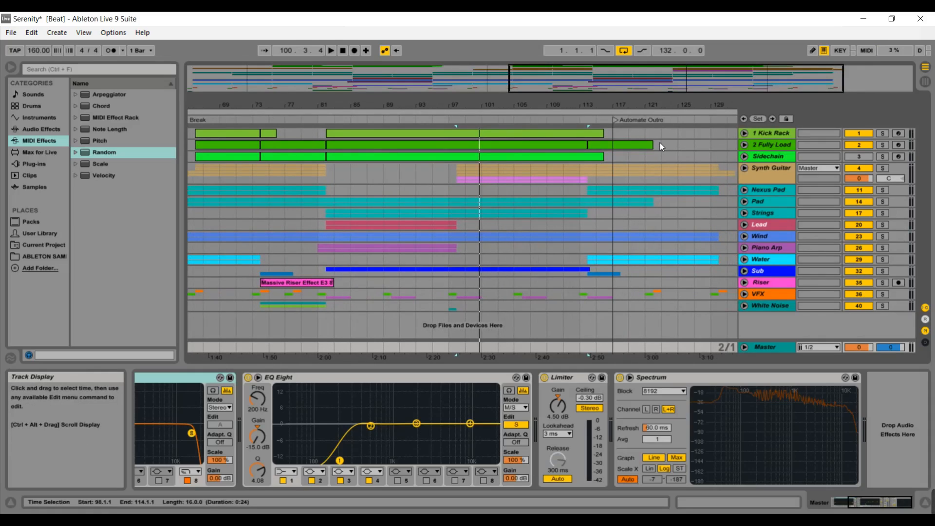
{"action": "left_click_drag", "start_coordinate": [653, 85], "coordinate": [675, 85]}
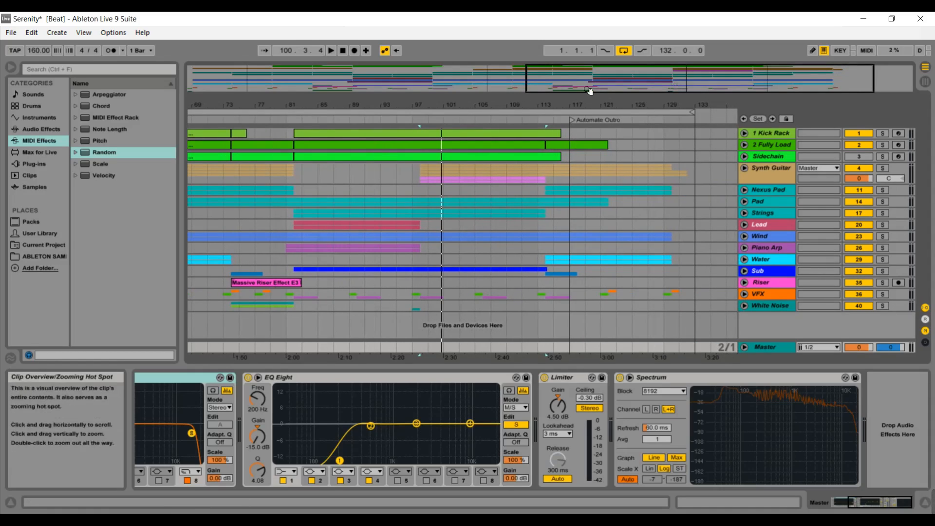
{"action": "left_click", "coordinate": [744, 168]}
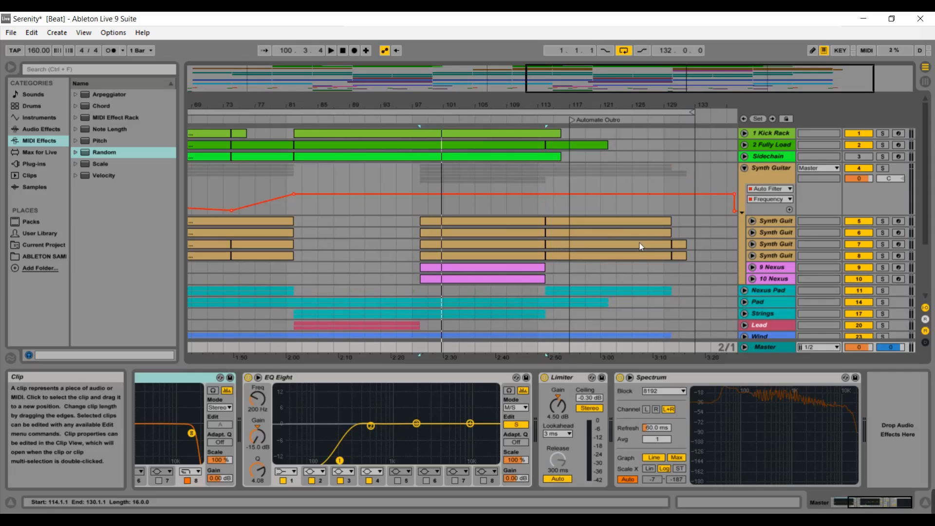
{"action": "left_click", "coordinate": [743, 168]}
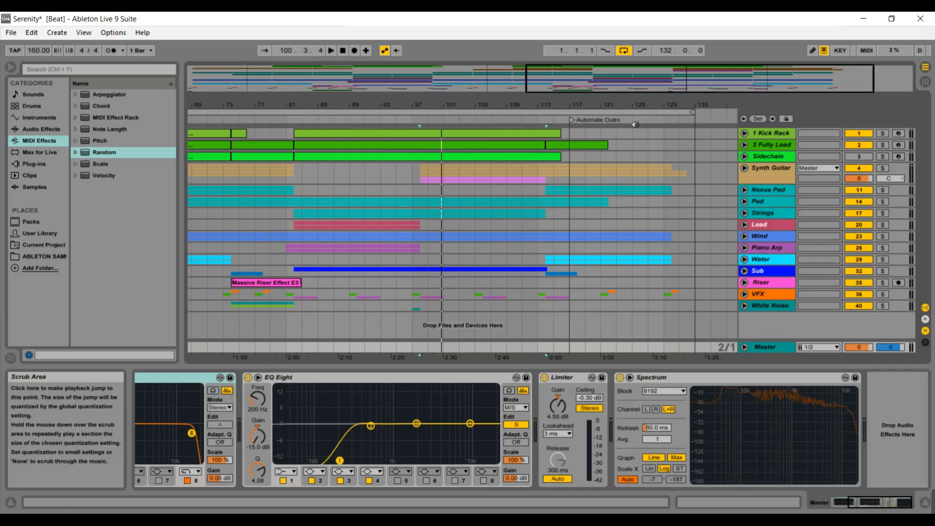
Play the end of the outro from about bar 125 and stop playback at bar 131
{"action": "double_click", "coordinate": [617, 87]}
{"action": "left_click_drag", "start_coordinate": [610, 86], "coordinate": [609, 120]}
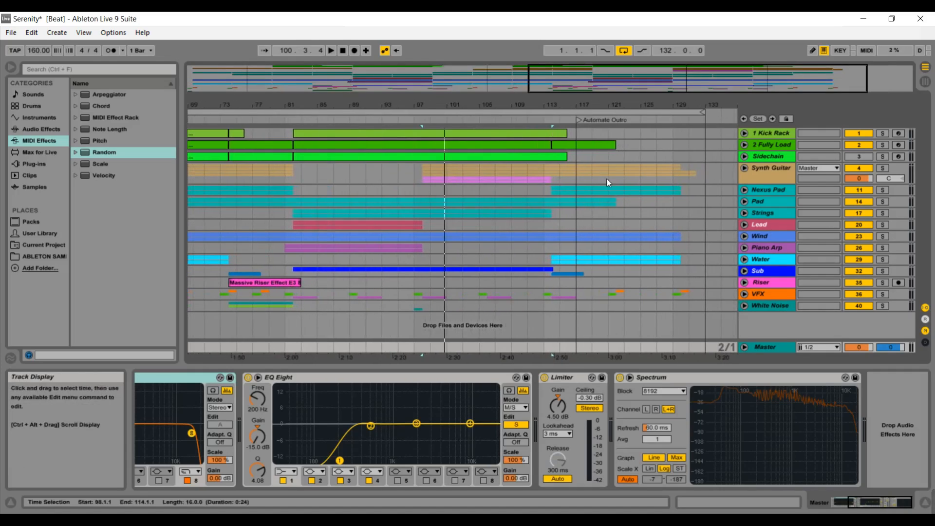
{"action": "double_click", "coordinate": [603, 89]}
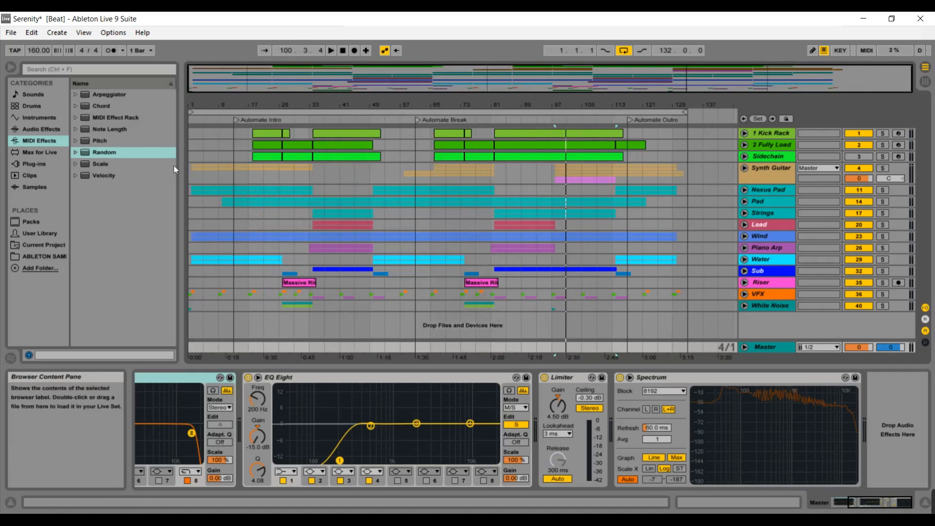
{"action": "left_click_drag", "start_coordinate": [611, 78], "coordinate": [672, 89]}
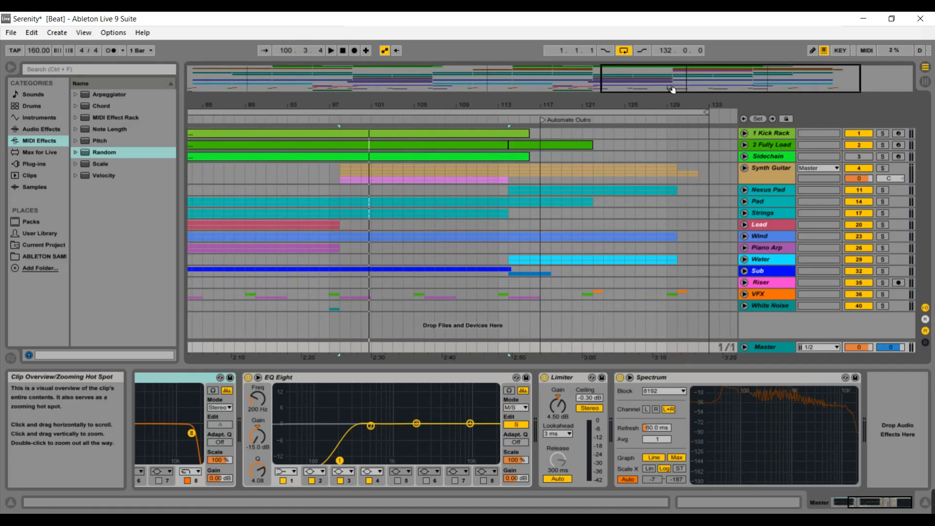
{"action": "left_click", "coordinate": [635, 124]}
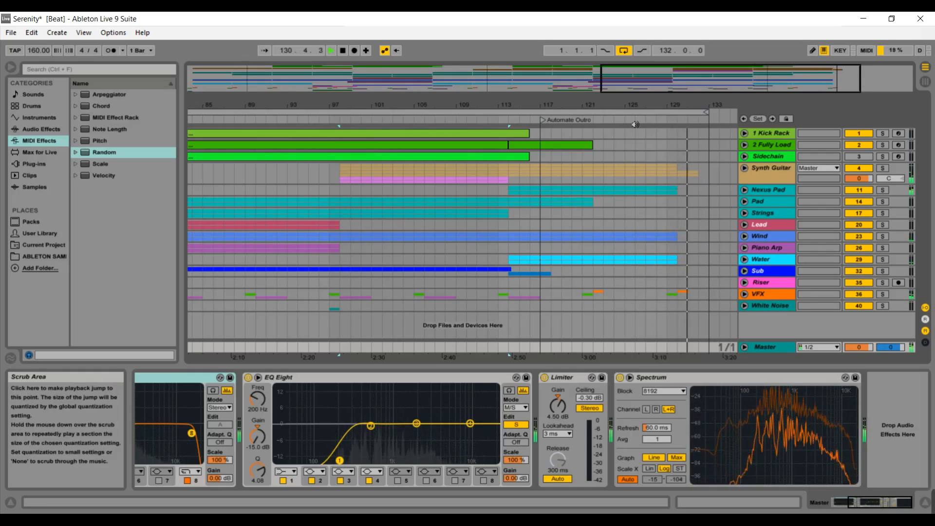
{"action": "key", "text": "space"}
Review track 2's drum clip starting at bar 82, select its Trap Snare 6 notes, return to the Master devices, and reset playback to the song start
{"action": "mouse_move", "coordinate": [650, 85]}
{"action": "left_mouse_down"}
{"action": "mouse_move", "coordinate": [651, 50]}
{"action": "mouse_move", "coordinate": [755, 68]}
{"action": "mouse_move", "coordinate": [646, 68]}
{"action": "left_mouse_up"}
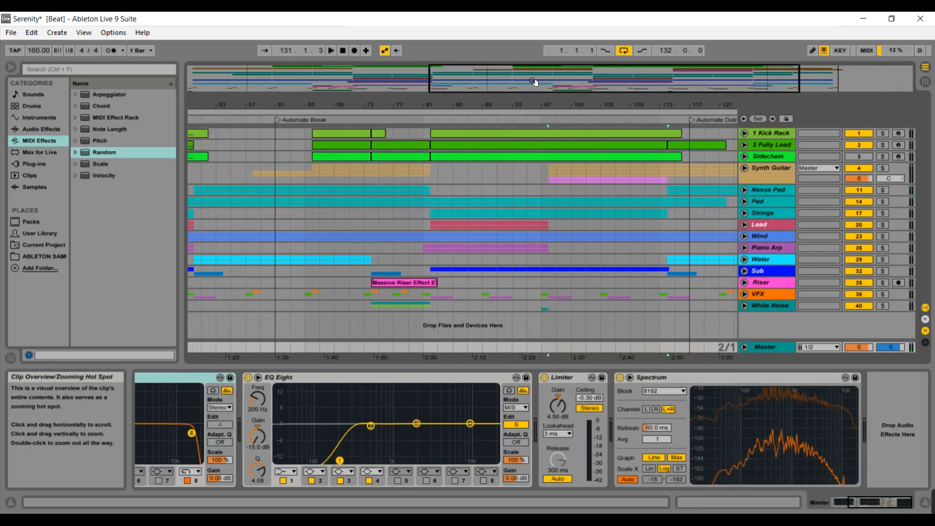
{"action": "left_click_drag", "start_coordinate": [536, 85], "coordinate": [566, 89]}
{"action": "left_click_drag", "start_coordinate": [581, 83], "coordinate": [581, 78]}
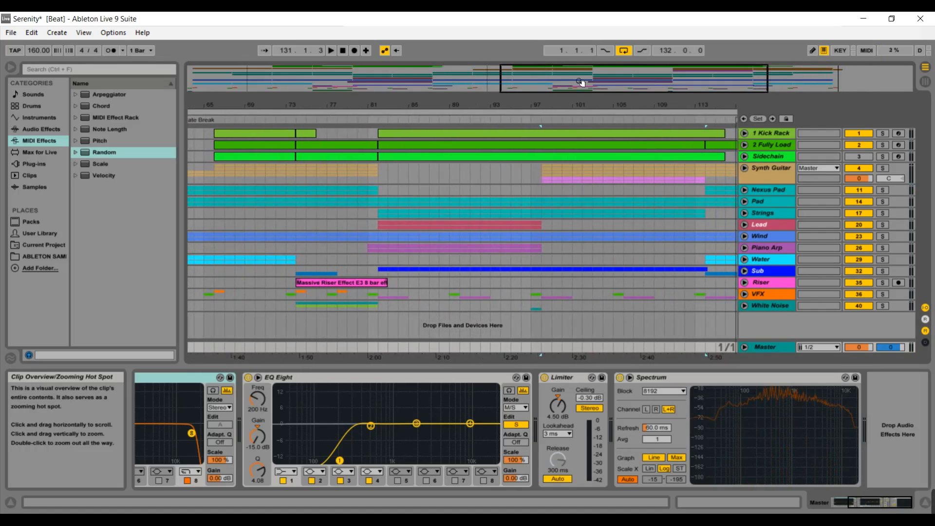
{"action": "double_click", "coordinate": [585, 144]}
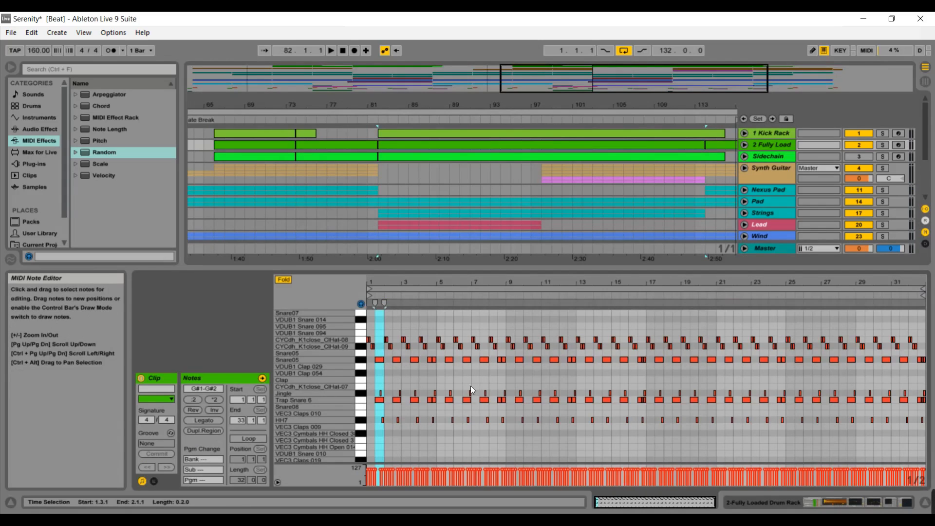
{"action": "left_click", "coordinate": [361, 399]}
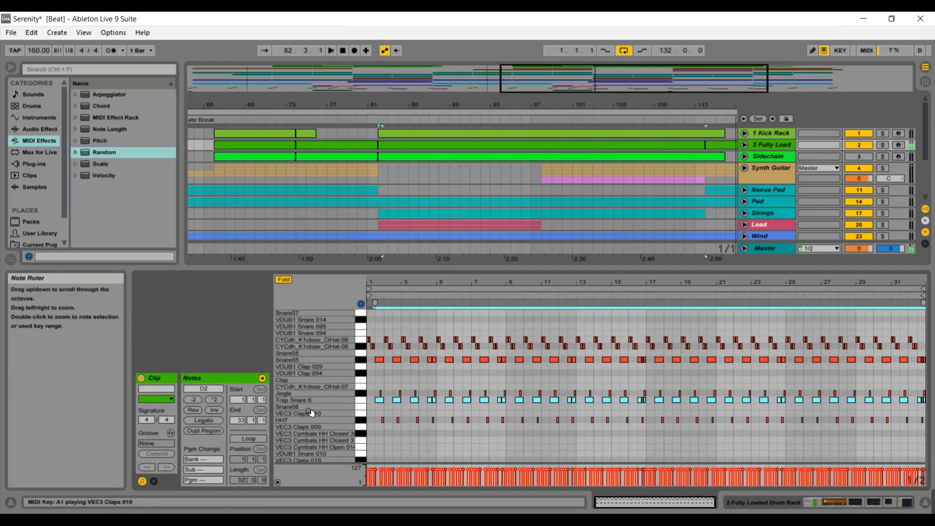
{"action": "double_click", "coordinate": [765, 249]}
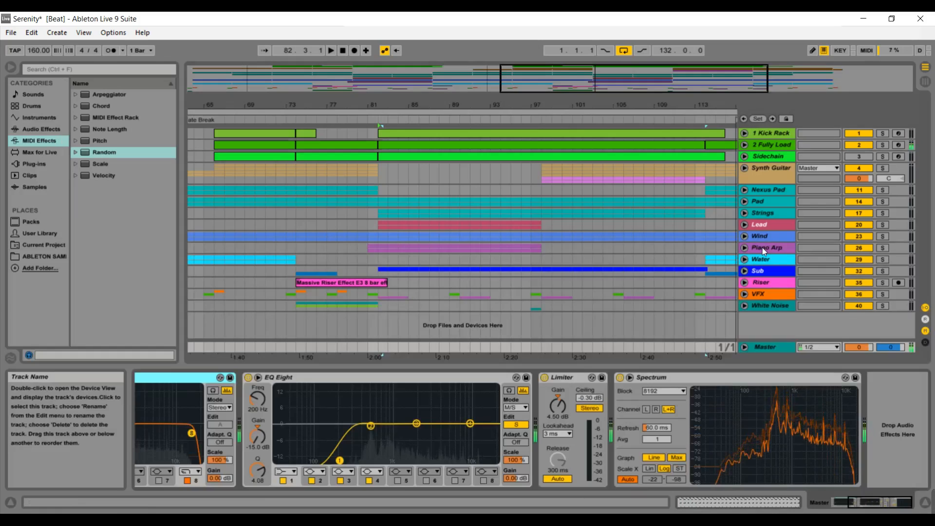
{"action": "double_click", "coordinate": [343, 50]}
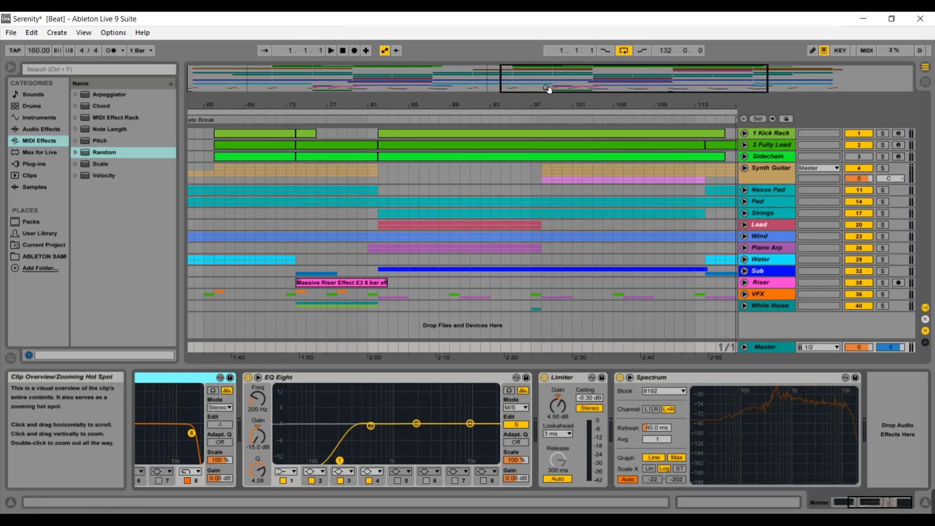
Unfold the Piano Arp group and review the full range of notes in the 27 Nexus clip starting at bar 81
{"action": "left_click_drag", "start_coordinate": [548, 89], "coordinate": [548, 103]}
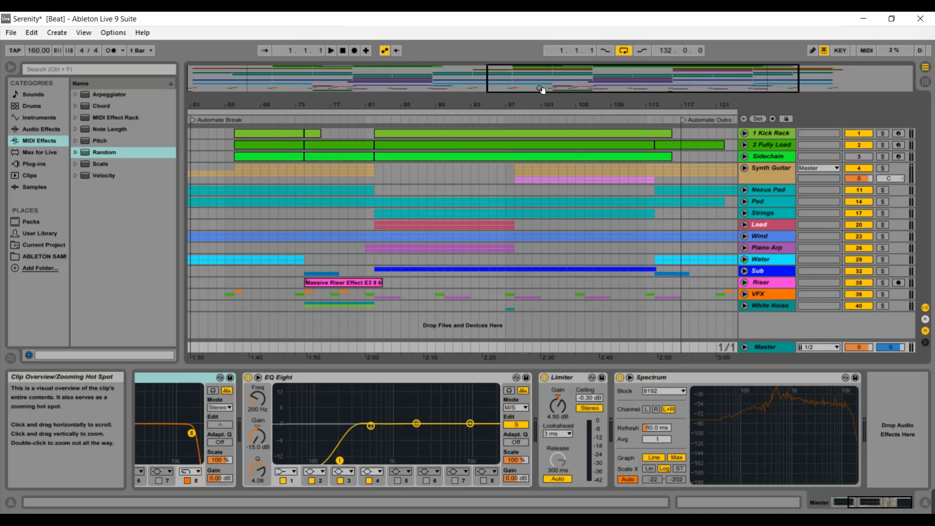
{"action": "mouse_move", "coordinate": [541, 89]}
{"action": "left_mouse_down"}
{"action": "mouse_move", "coordinate": [541, 59]}
{"action": "mouse_move", "coordinate": [535, 89]}
{"action": "left_mouse_up"}
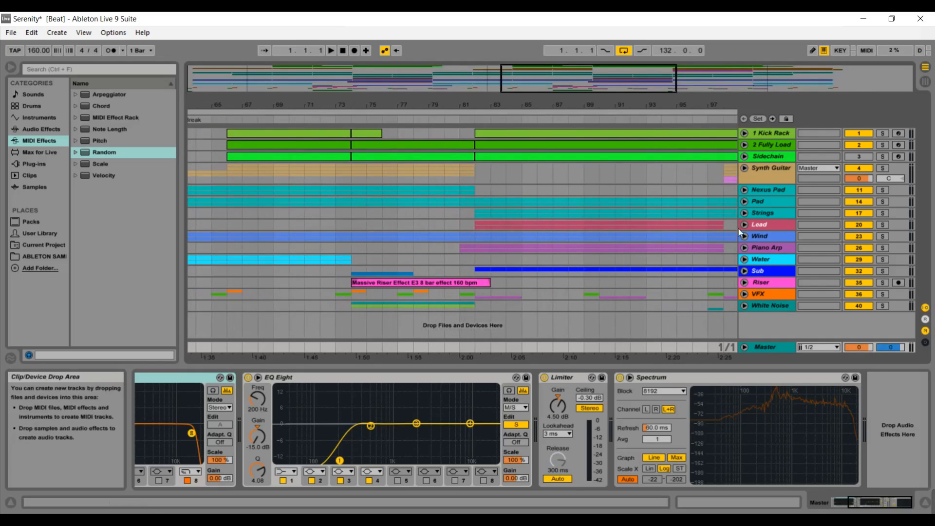
{"action": "left_click", "coordinate": [746, 250]}
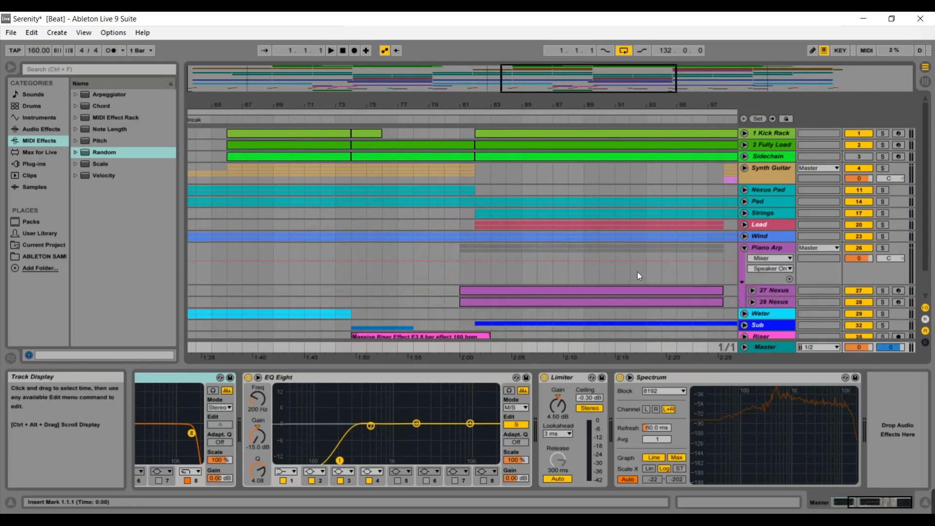
{"action": "double_click", "coordinate": [689, 291]}
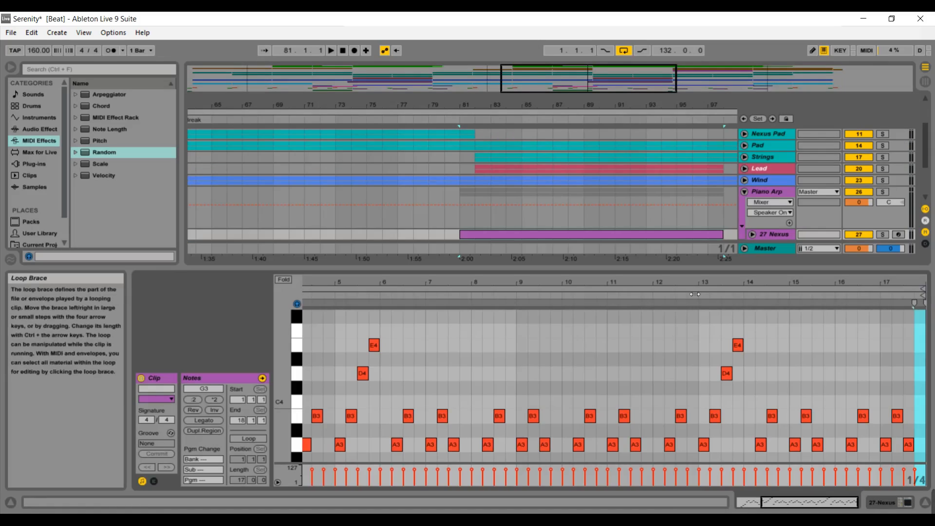
{"action": "left_click_drag", "start_coordinate": [784, 506], "coordinate": [775, 509]}
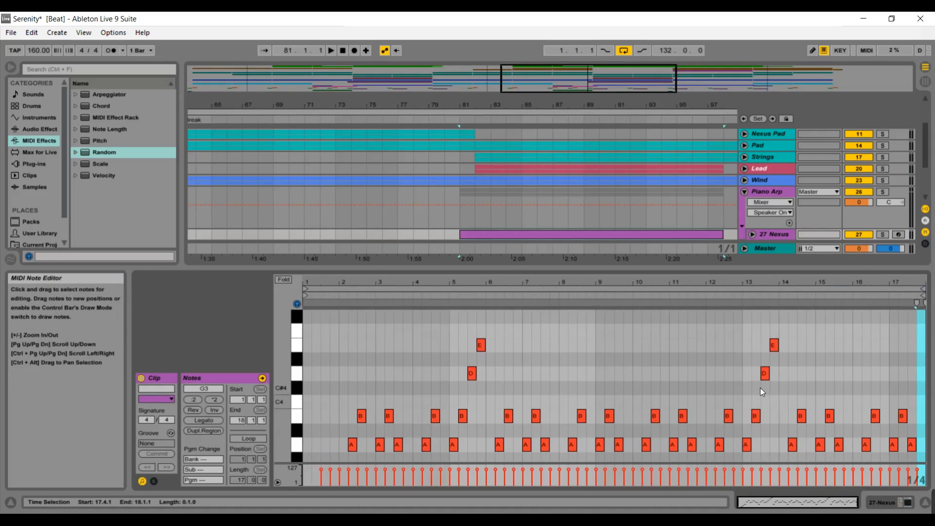
{"action": "scroll", "coordinate": [761, 390], "scroll_direction": "down", "scroll_amount": 4}
{"action": "scroll", "coordinate": [761, 392], "scroll_direction": "down", "scroll_amount": 2}
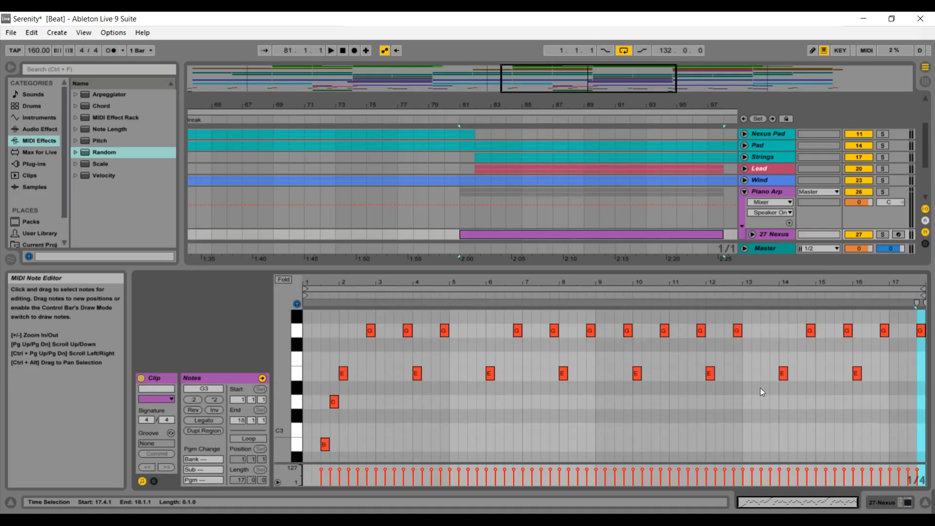
Solo the Piano Arp group, return to the Master devices, and play the arpeggio from about bar 81 to bar 83
{"action": "left_click", "coordinate": [882, 190]}
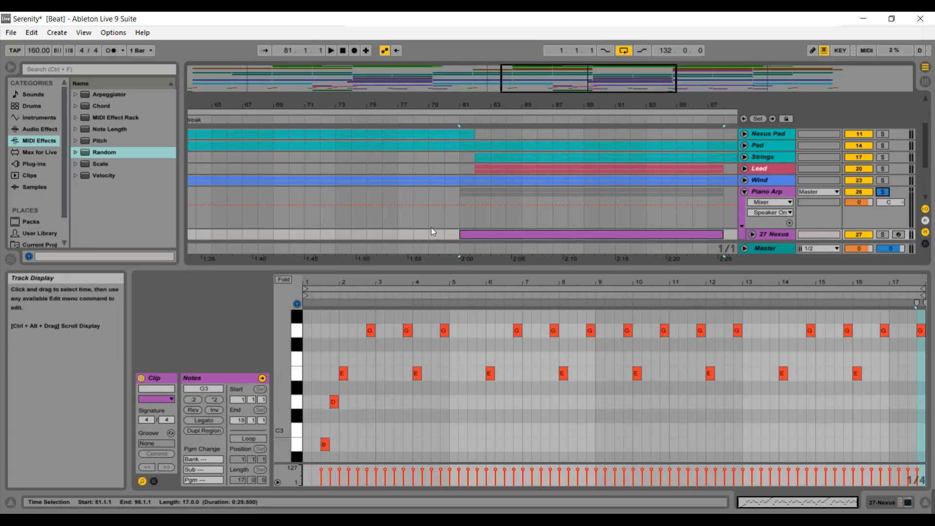
{"action": "left_click", "coordinate": [764, 248]}
{"action": "left_click", "coordinate": [744, 199]}
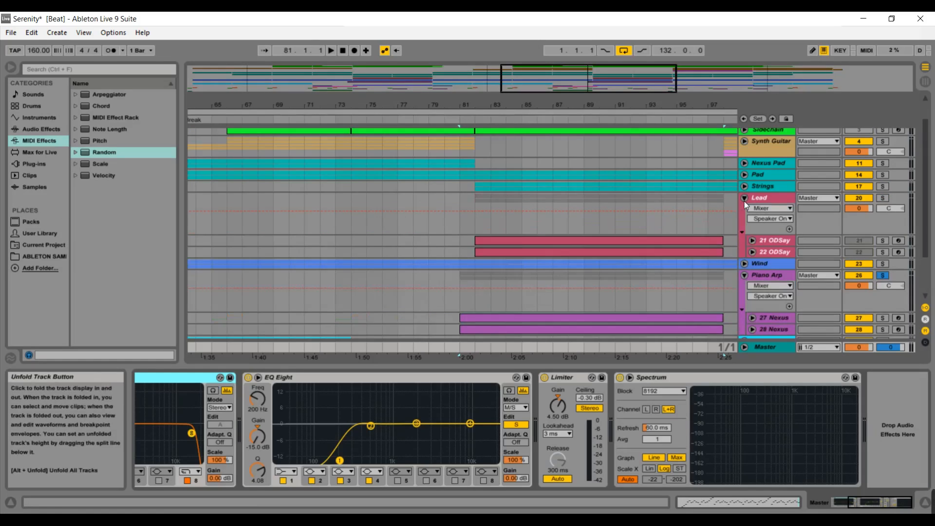
{"action": "left_click", "coordinate": [744, 199]}
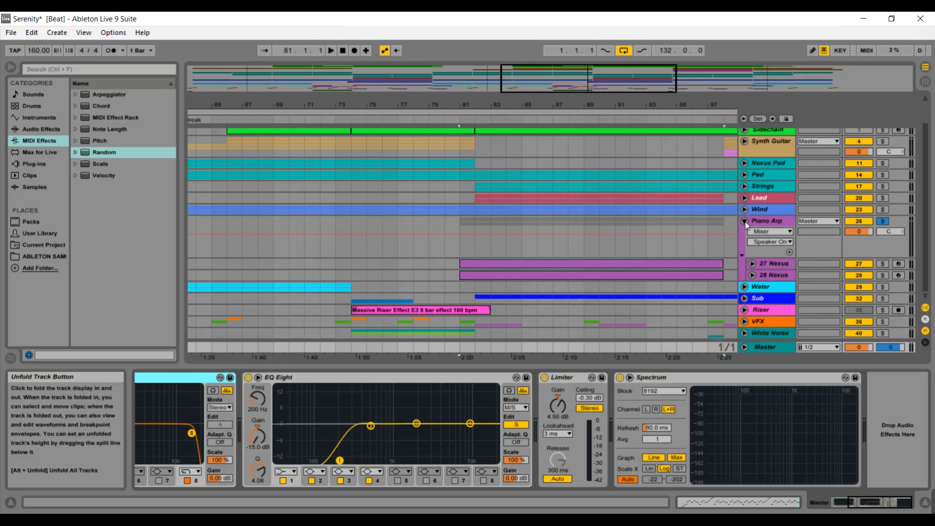
{"action": "left_click", "coordinate": [745, 221]}
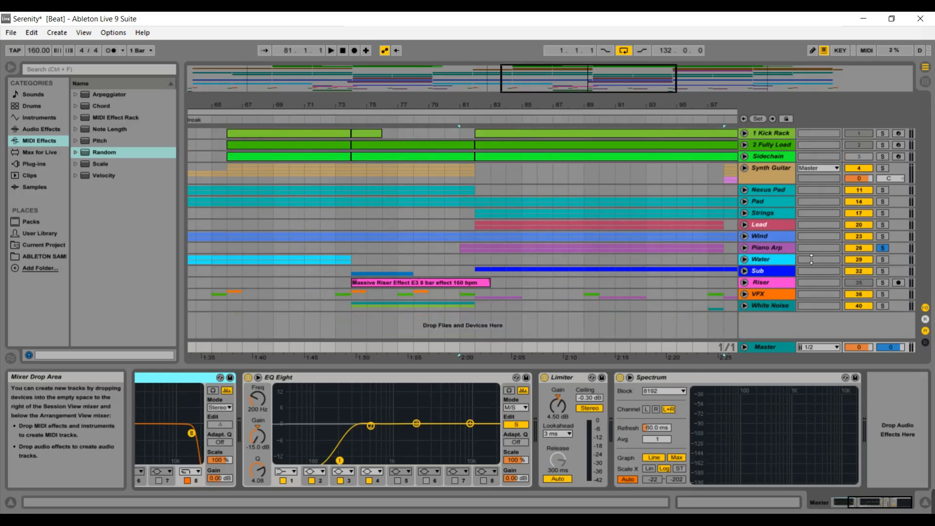
{"action": "left_click", "coordinate": [744, 247]}
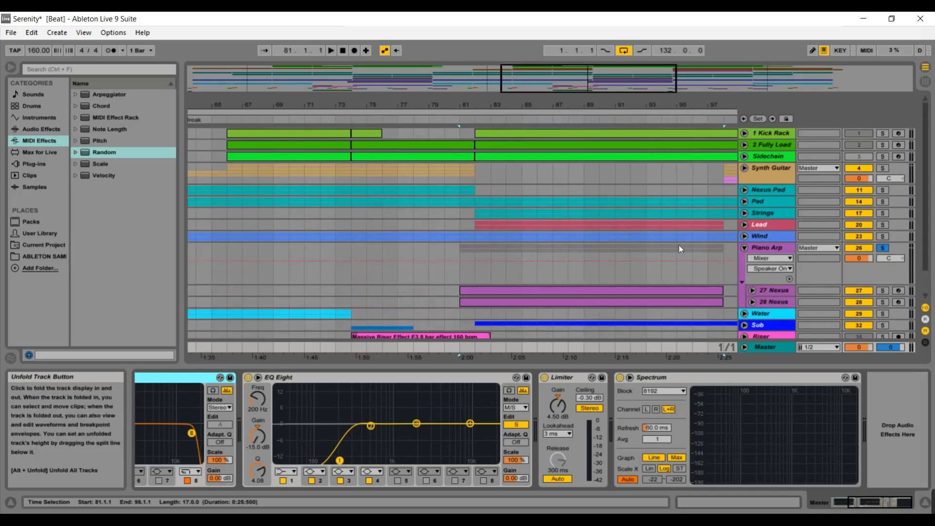
{"action": "left_click", "coordinate": [462, 125]}
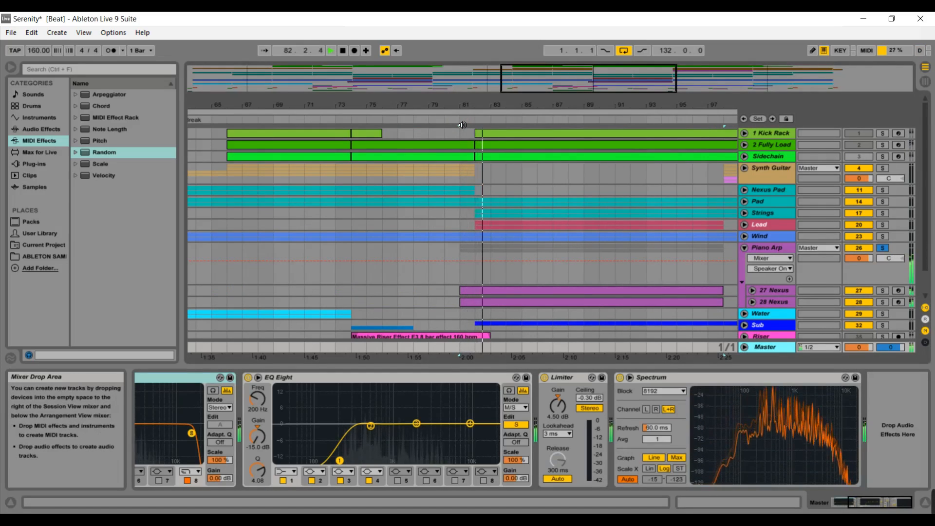
{"action": "key", "text": "space"}
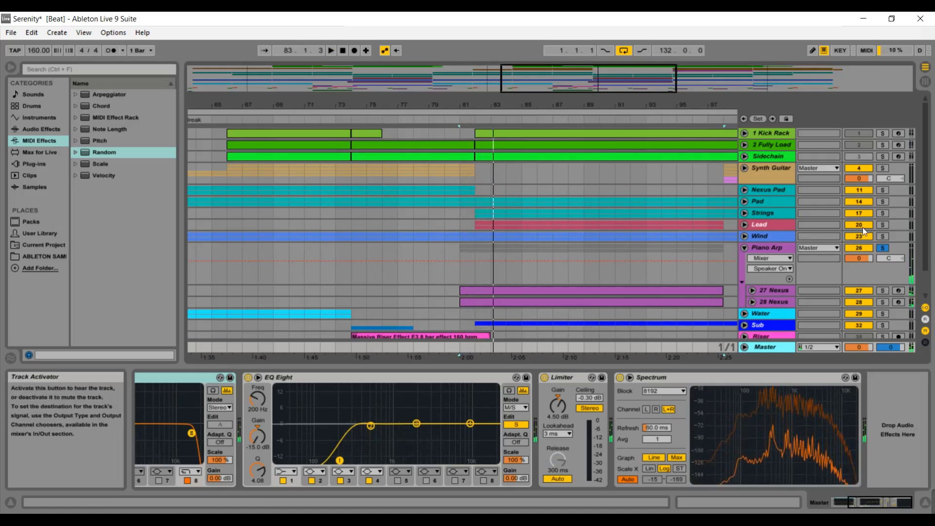
Solo the Lead group, play its melody from about bar 81, and turn its solo off after stopping playback
{"action": "left_click", "coordinate": [882, 225]}
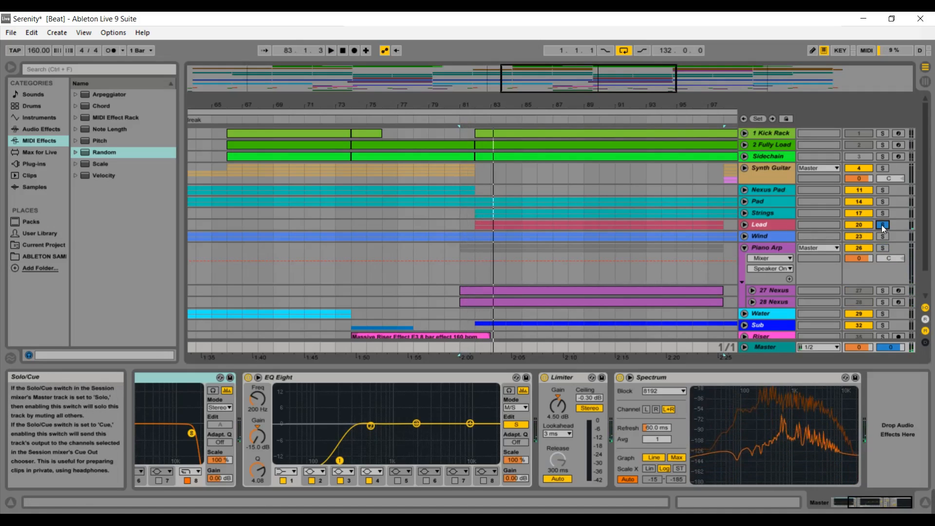
{"action": "left_click", "coordinate": [470, 123]}
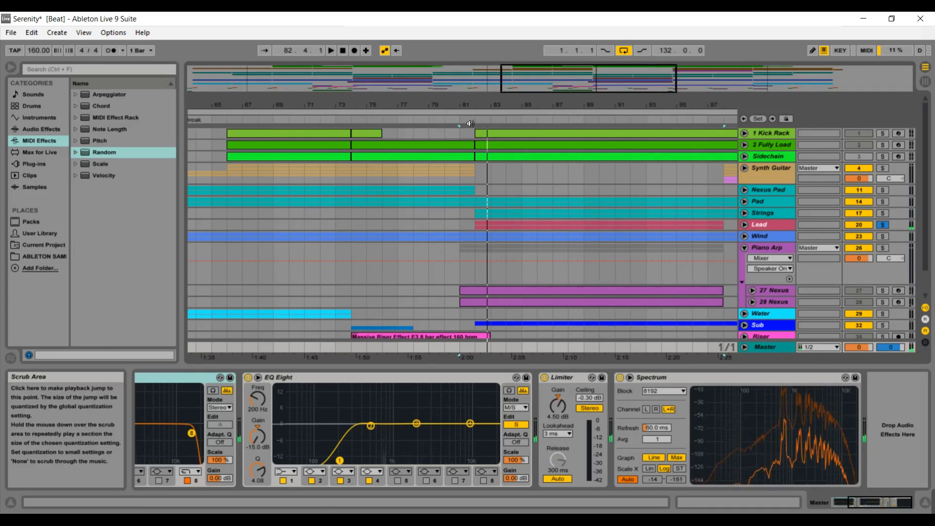
{"action": "left_click", "coordinate": [680, 217]}
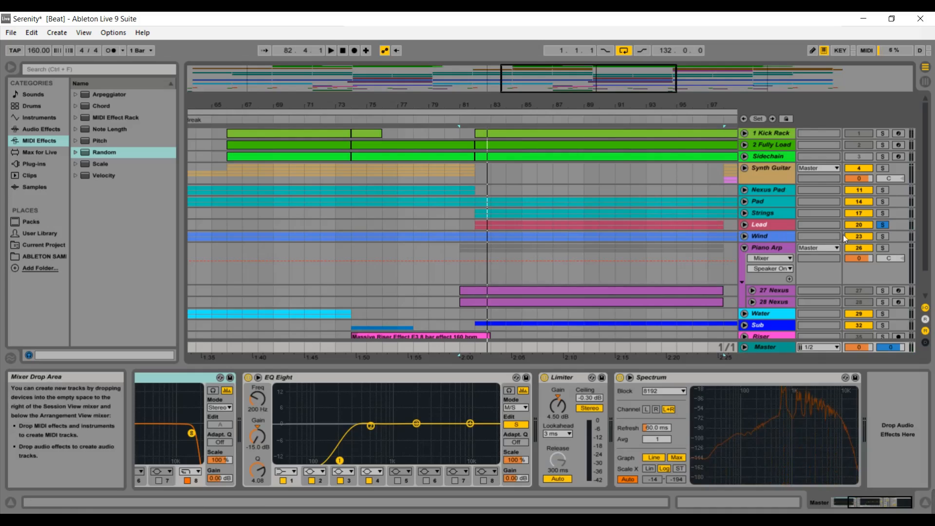
{"action": "left_click", "coordinate": [885, 224]}
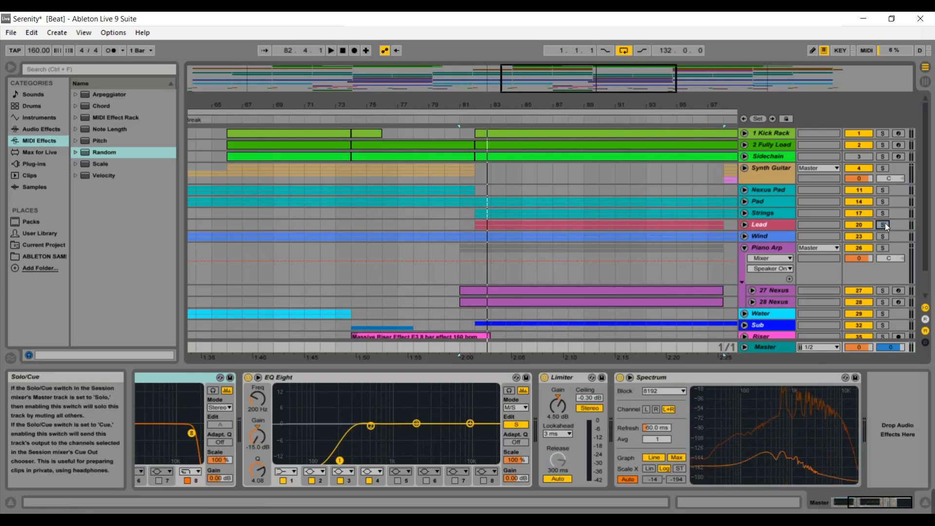
Fold the Piano Arp group and review the Master device chain, from its two EQ Eights to the Limiter and Spectrum
{"action": "left_click", "coordinate": [746, 249]}
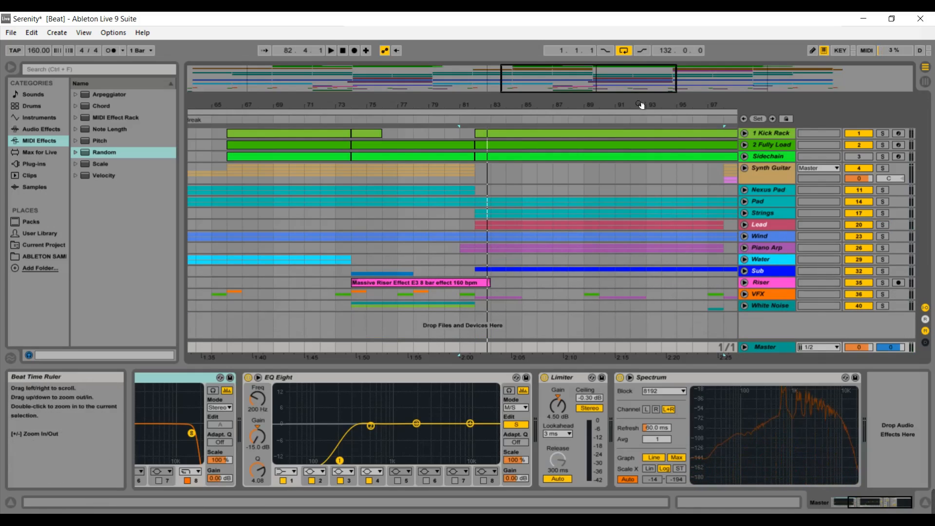
{"action": "left_click_drag", "start_coordinate": [635, 92], "coordinate": [636, 39]}
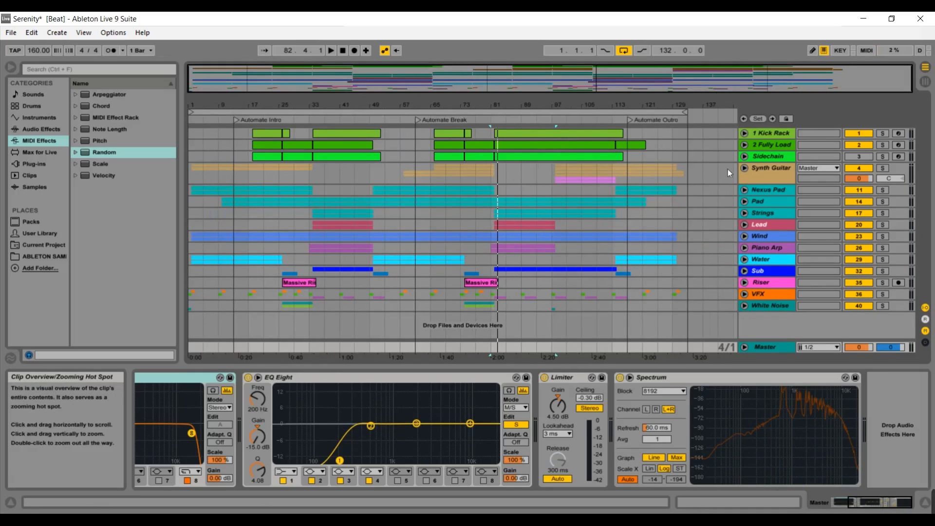
{"action": "left_click_drag", "start_coordinate": [862, 496], "coordinate": [841, 499]}
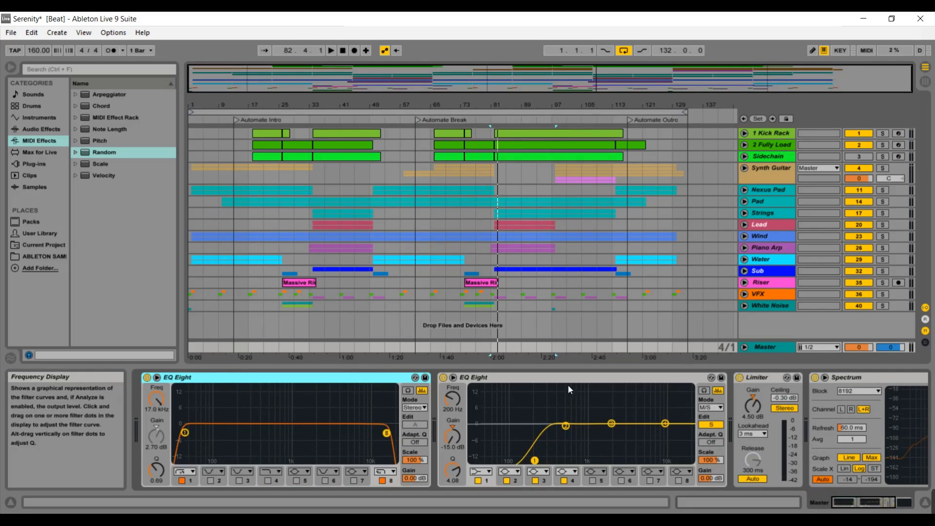
{"action": "left_click_drag", "start_coordinate": [849, 501], "coordinate": [866, 498]}
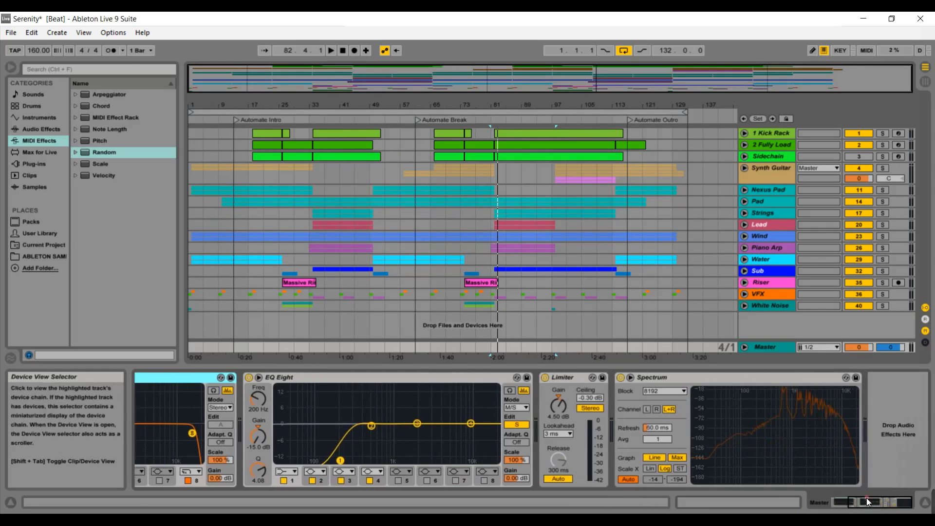
{"action": "mouse_move", "coordinate": [747, 423]}
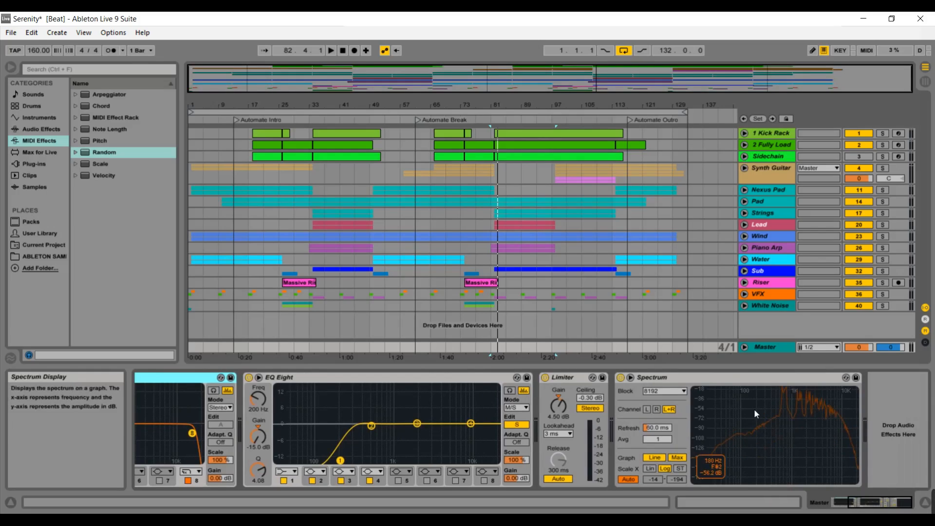